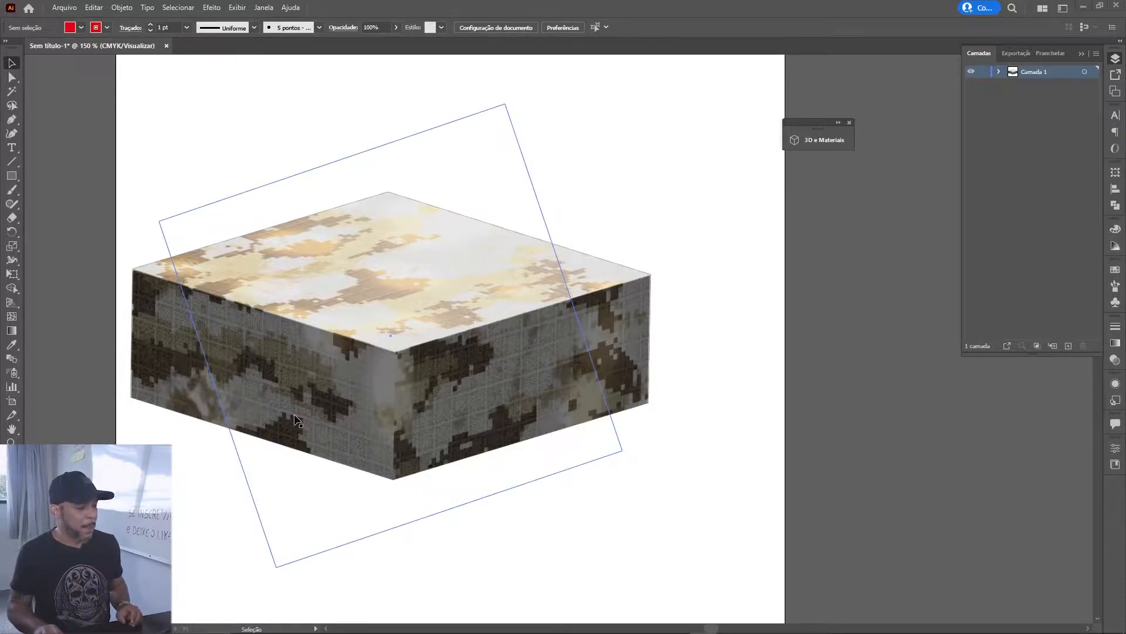
Switch to Photoshop and bring up the Sem Título-1 document with the outlined box
{"action": "mouse_move", "coordinate": [372, 630]}
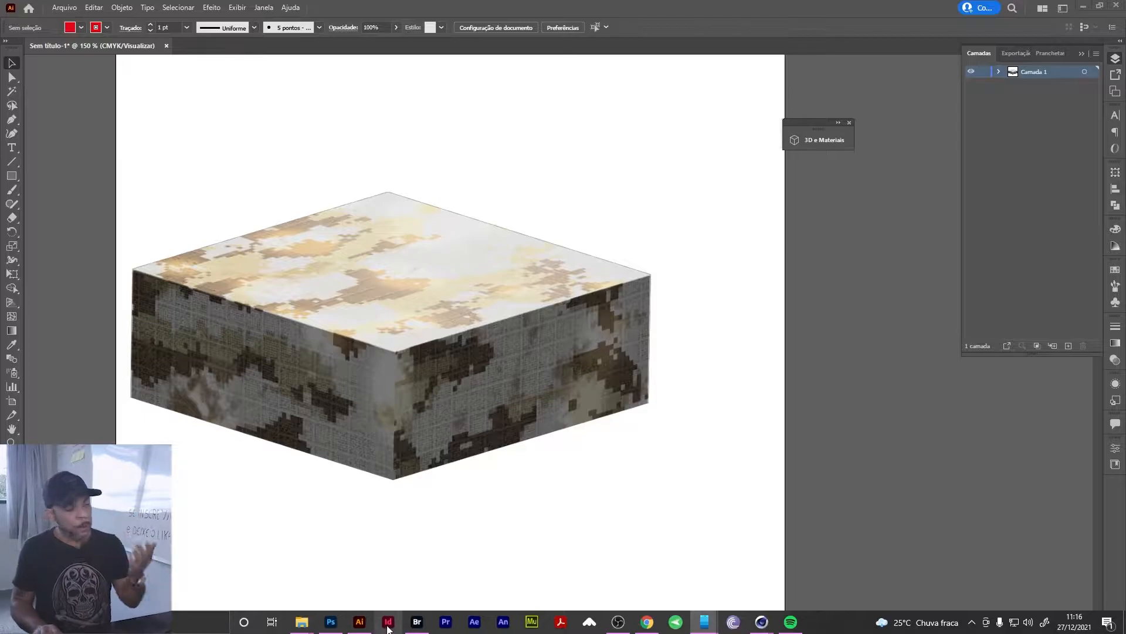
{"action": "mouse_move", "coordinate": [406, 626]}
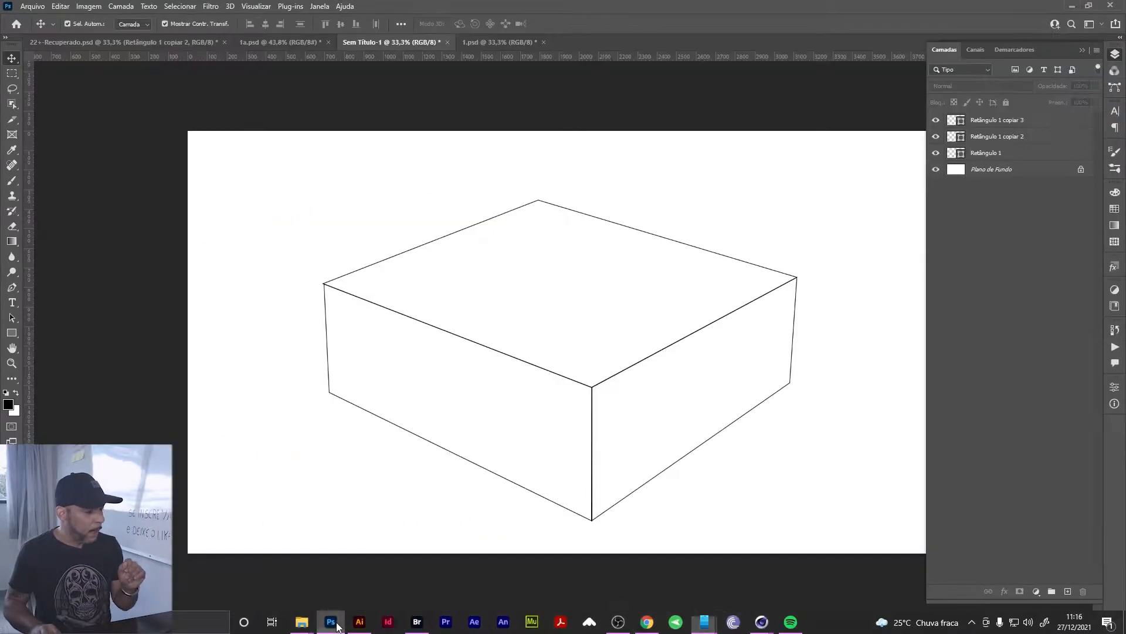
{"action": "left_click", "coordinate": [330, 622]}
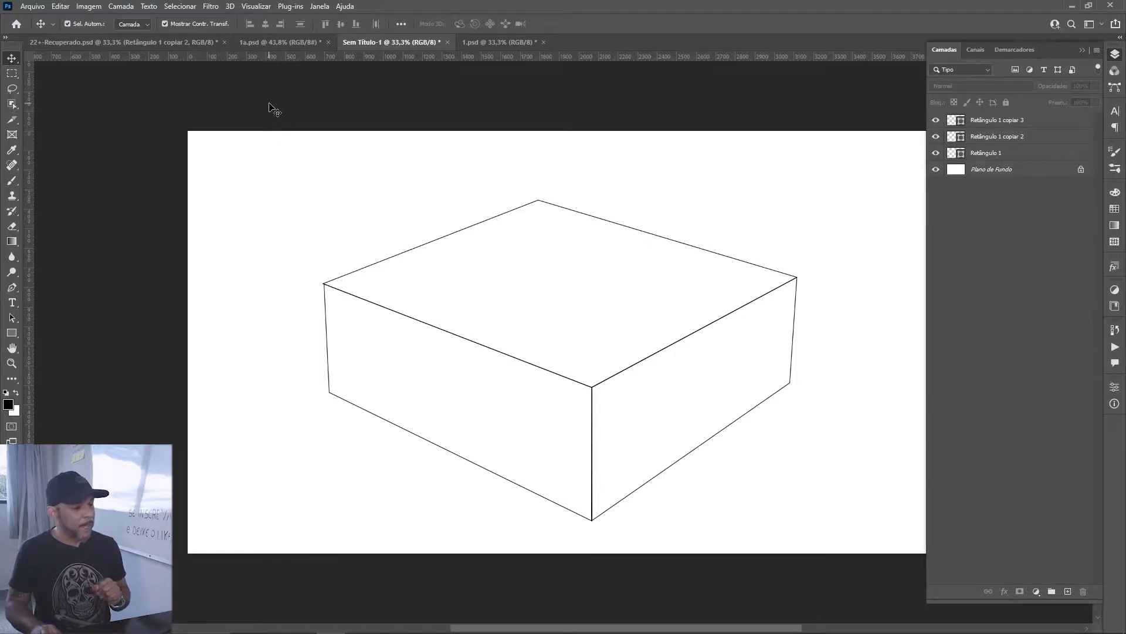
{"action": "left_click_drag", "start_coordinate": [27, 238], "coordinate": [25, 286]}
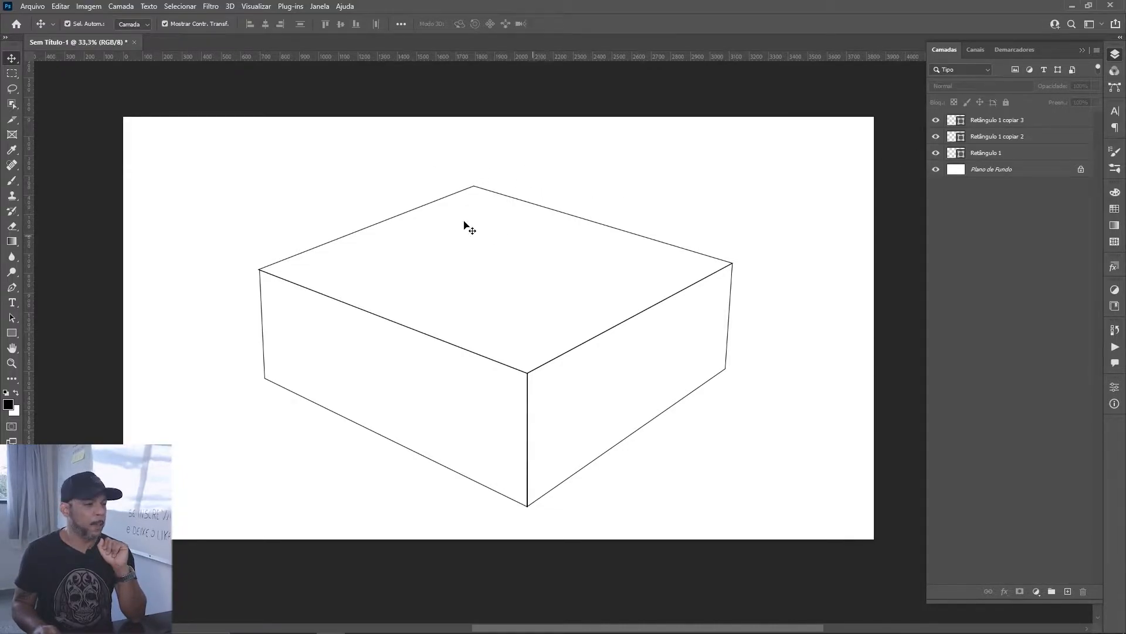
Examine which shape layer forms each face of the outlined box by selecting the three Retângulo layers in turn
{"action": "left_click", "coordinate": [501, 201]}
{"action": "left_click", "coordinate": [581, 424]}
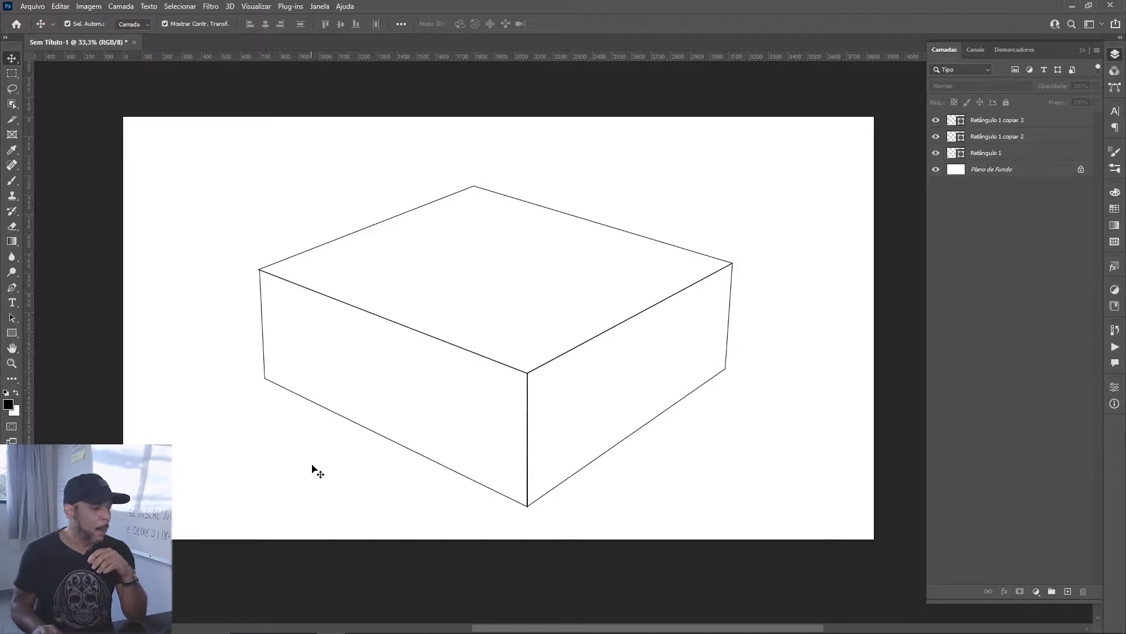
{"action": "left_click_drag", "start_coordinate": [215, 336], "coordinate": [309, 445]}
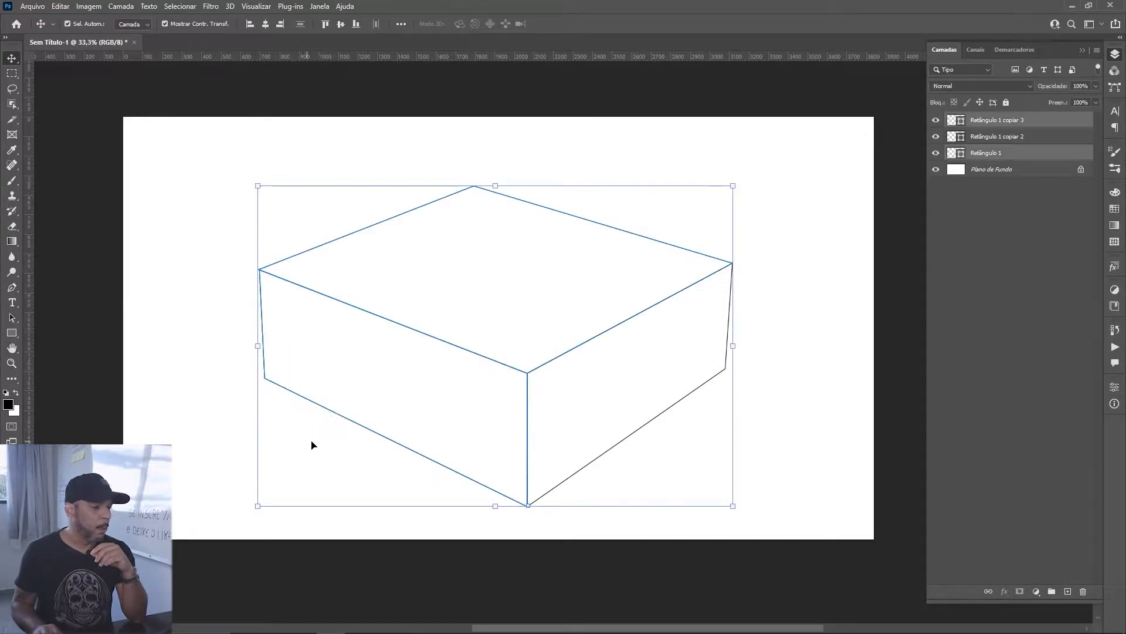
{"action": "left_click", "coordinate": [1015, 141]}
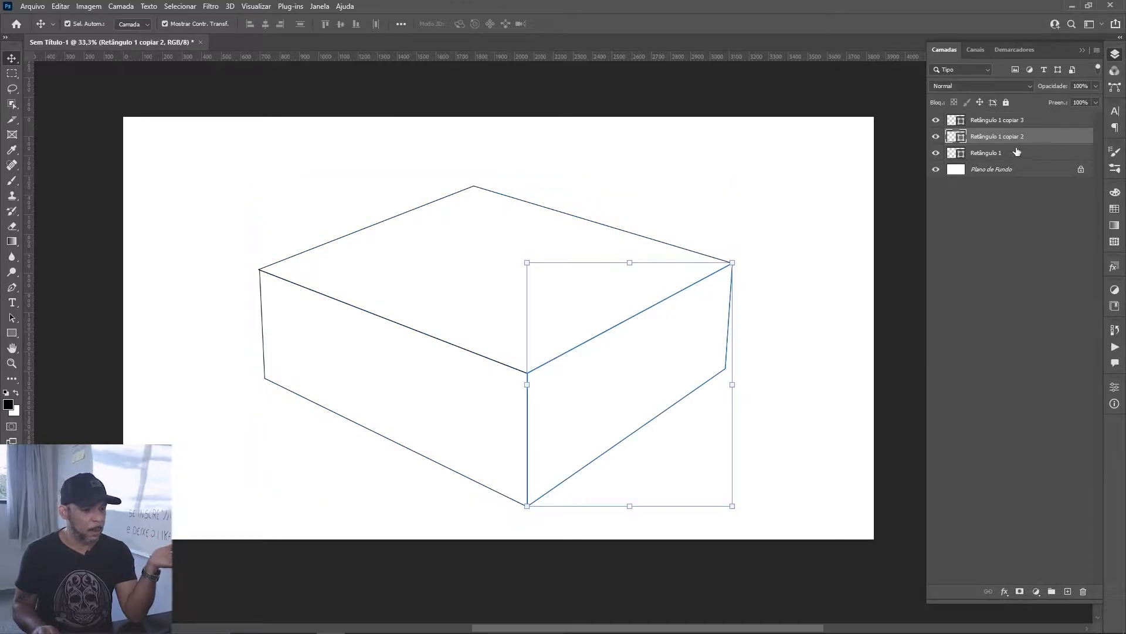
{"action": "left_click", "coordinate": [1005, 121]}
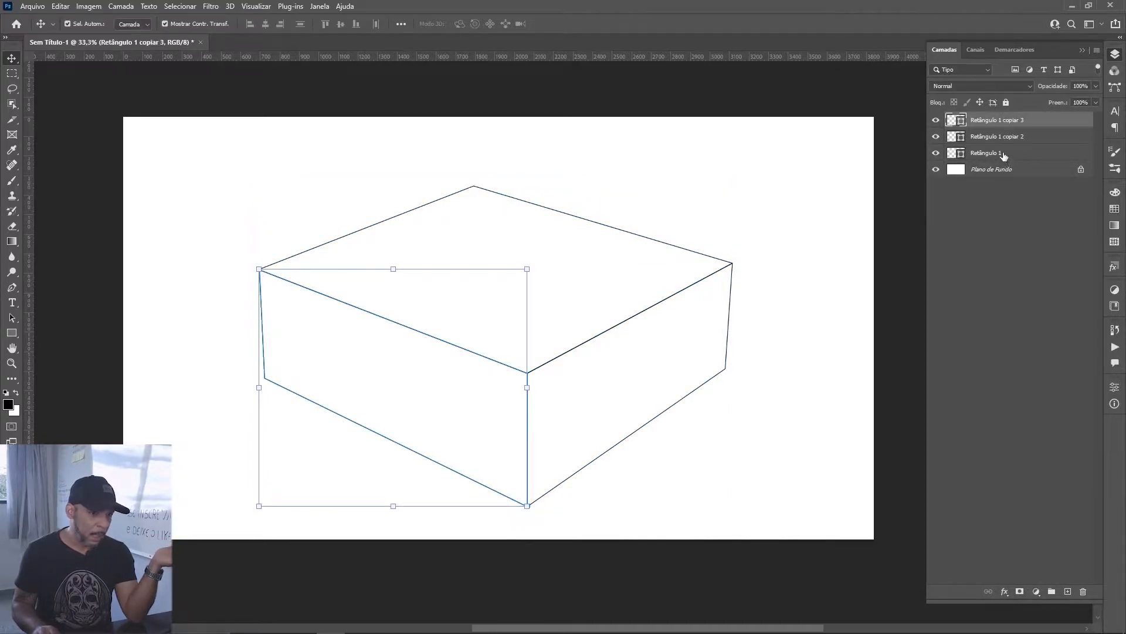
{"action": "left_click", "coordinate": [1004, 155]}
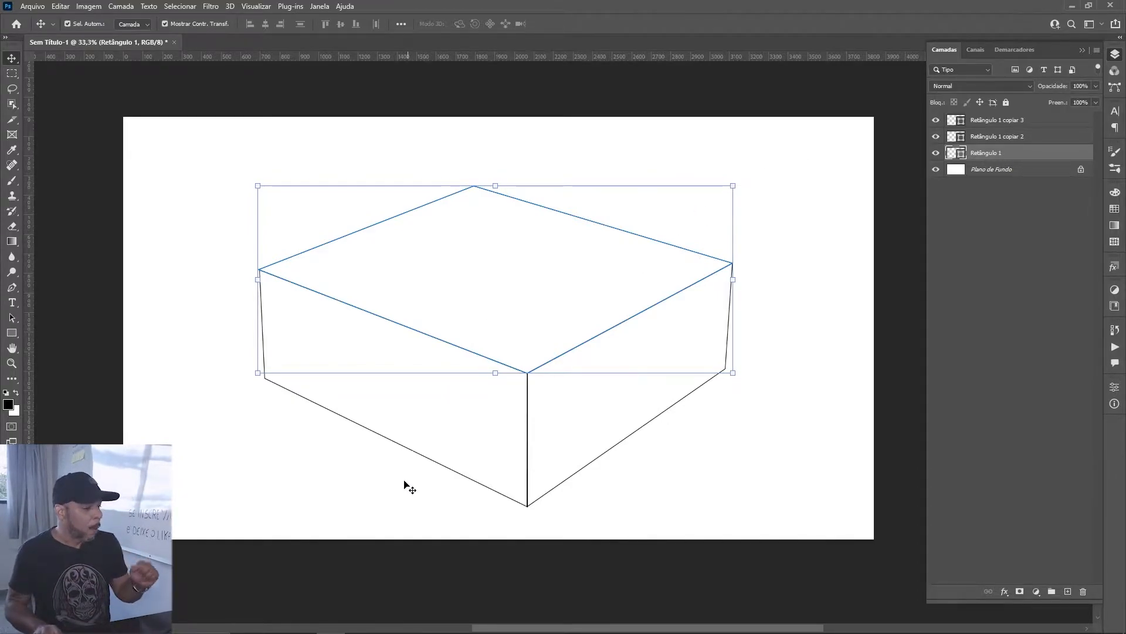
{"action": "left_click", "coordinate": [376, 405]}
Check the document's canvas size and image size settings, leaving both unchanged
{"action": "key", "text": "ctrl+alt+c"}
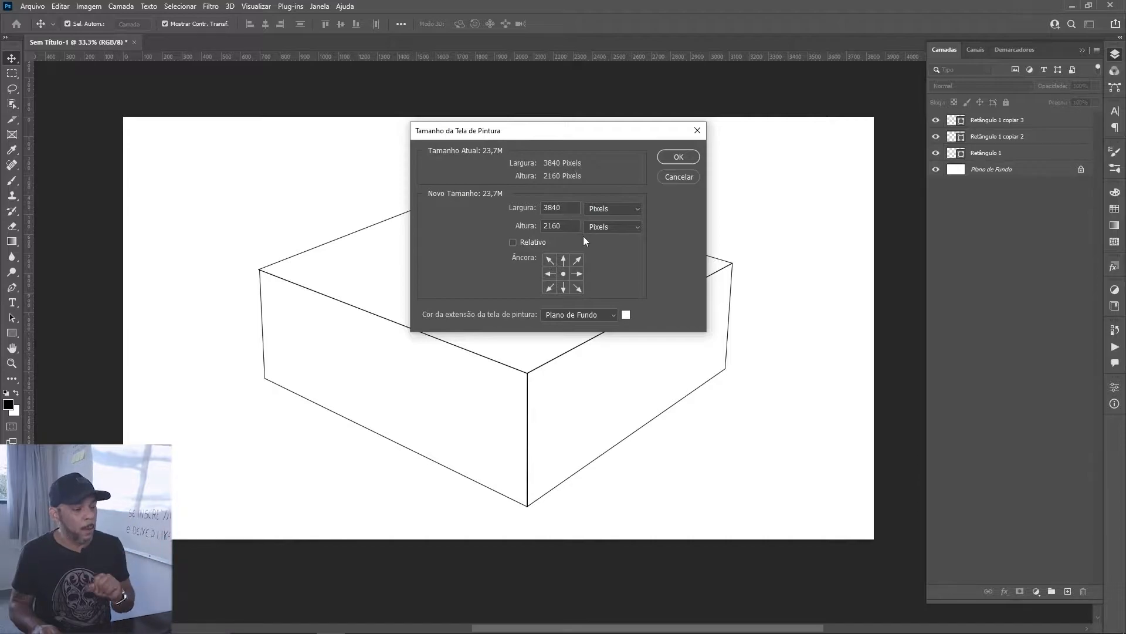
{"action": "left_click", "coordinate": [681, 177]}
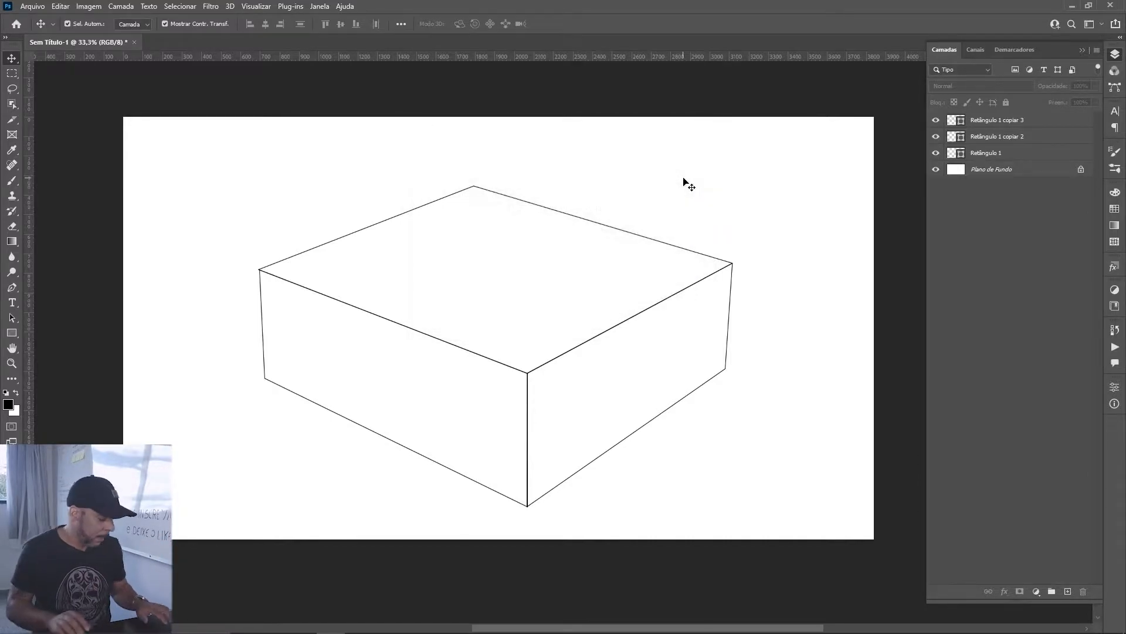
{"action": "key", "text": "ctrl+alt+i"}
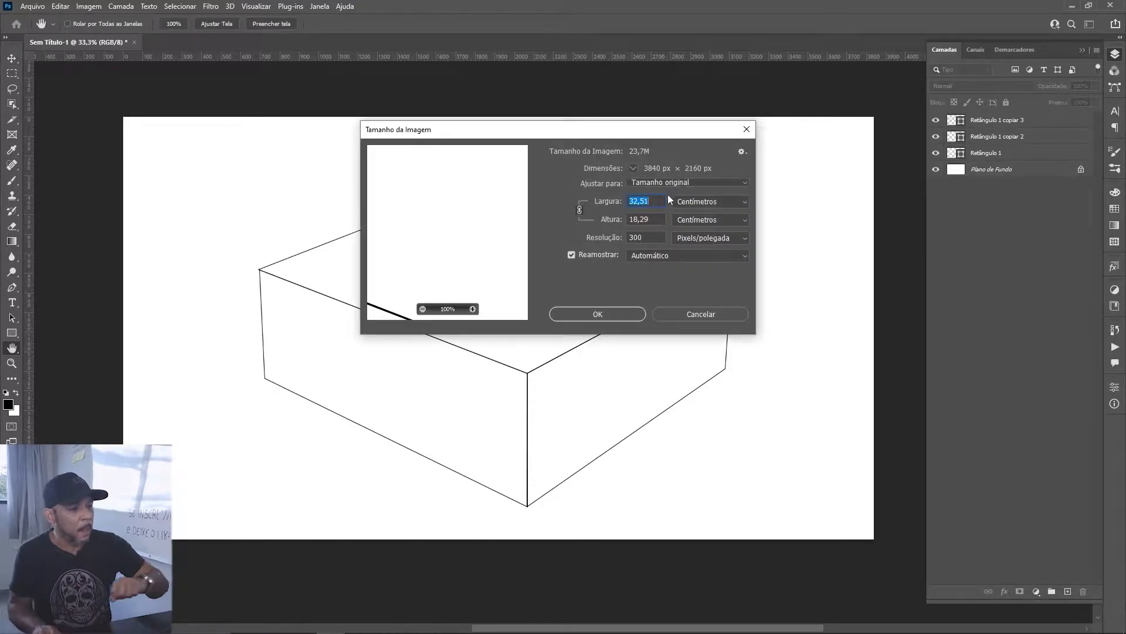
{"action": "left_click", "coordinate": [708, 318]}
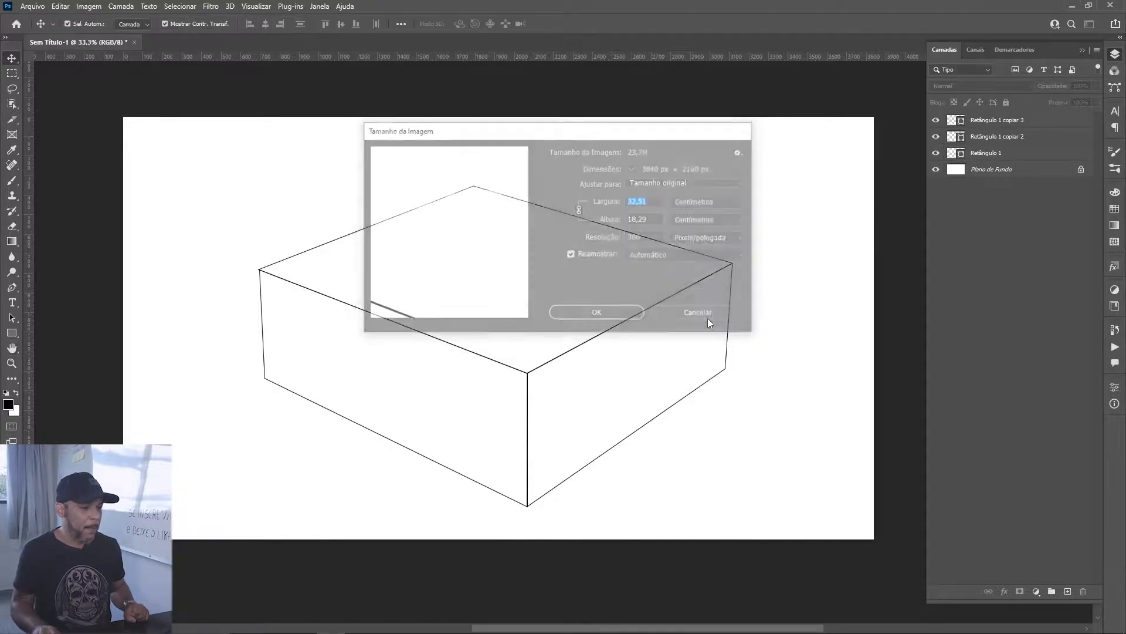
Switch to Bridge and preview the Winter (8).jpg panorama and the canyon photo in the LANDS folder at full screen
{"action": "mouse_move", "coordinate": [401, 625]}
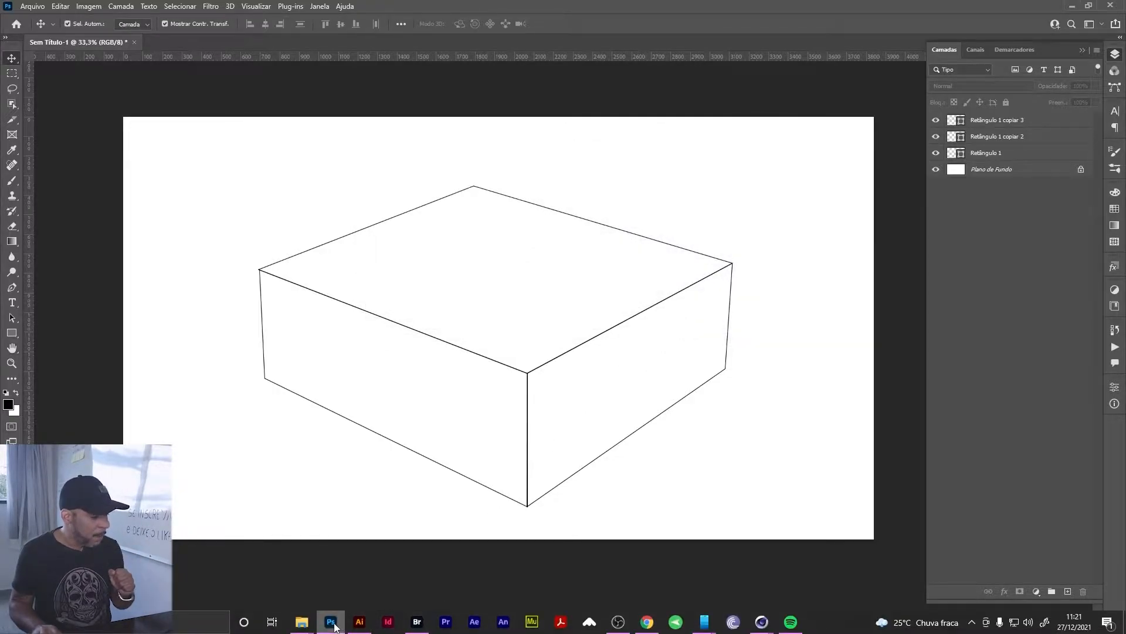
{"action": "left_click", "coordinate": [417, 622]}
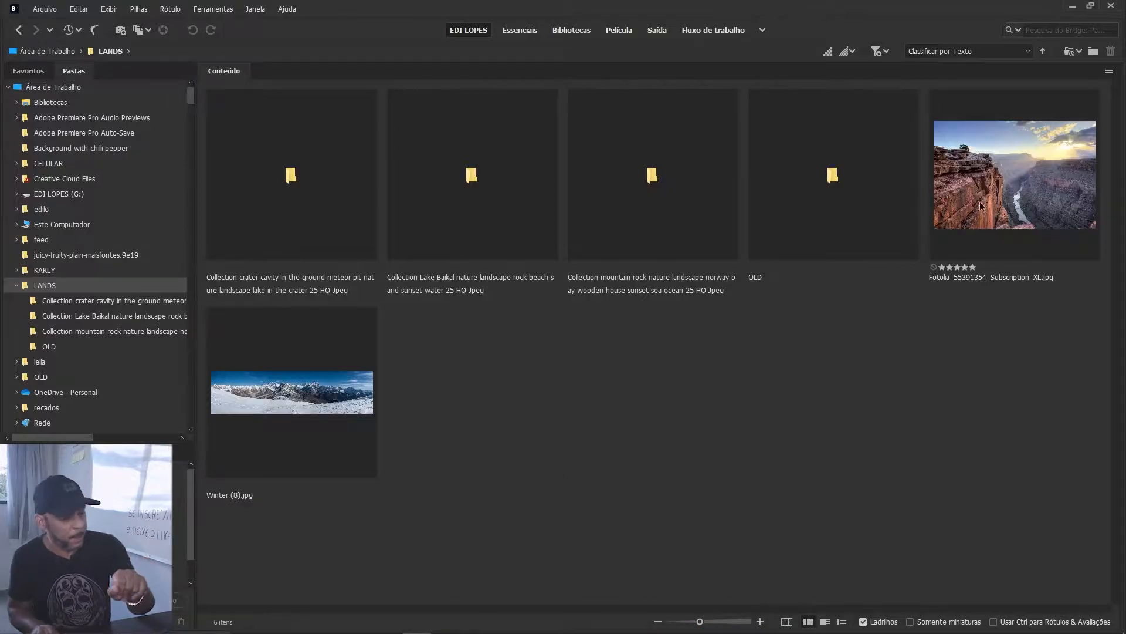
{"action": "left_click", "coordinate": [1036, 177]}
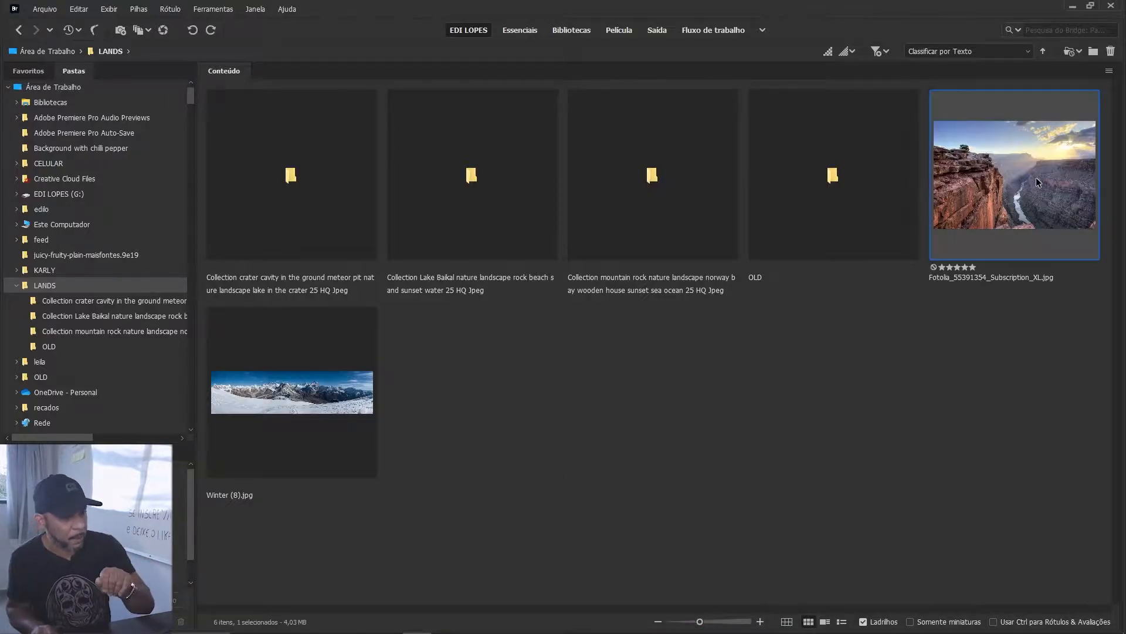
{"action": "left_click", "coordinate": [310, 421]}
{"action": "key", "text": "space"}
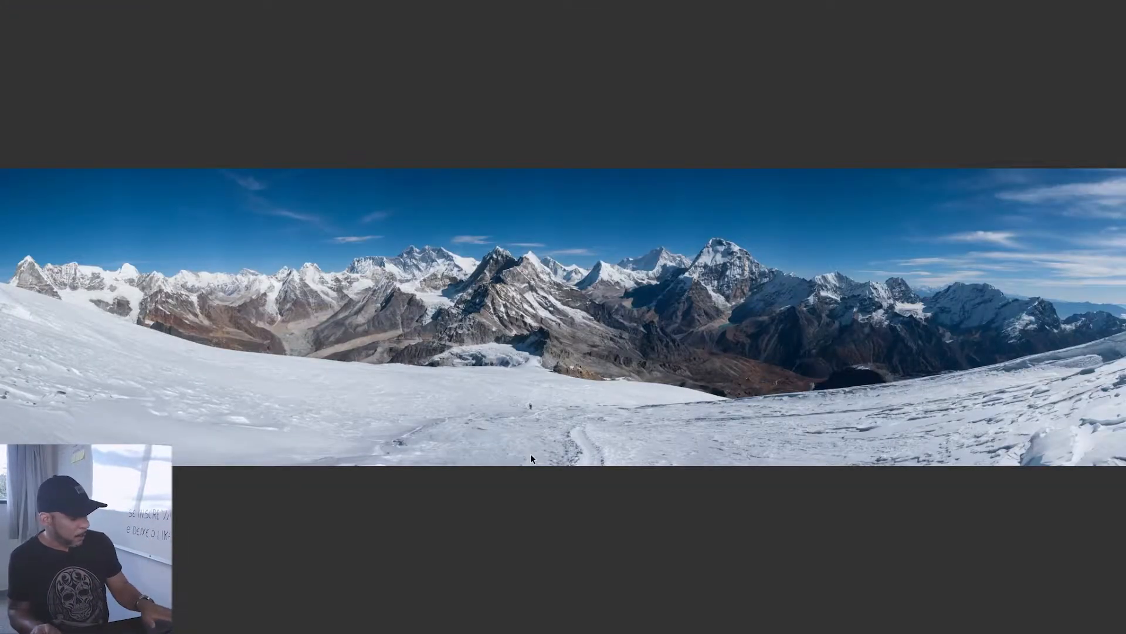
{"action": "key", "text": "space"}
{"action": "left_click", "coordinate": [985, 211]}
{"action": "key", "text": "space"}
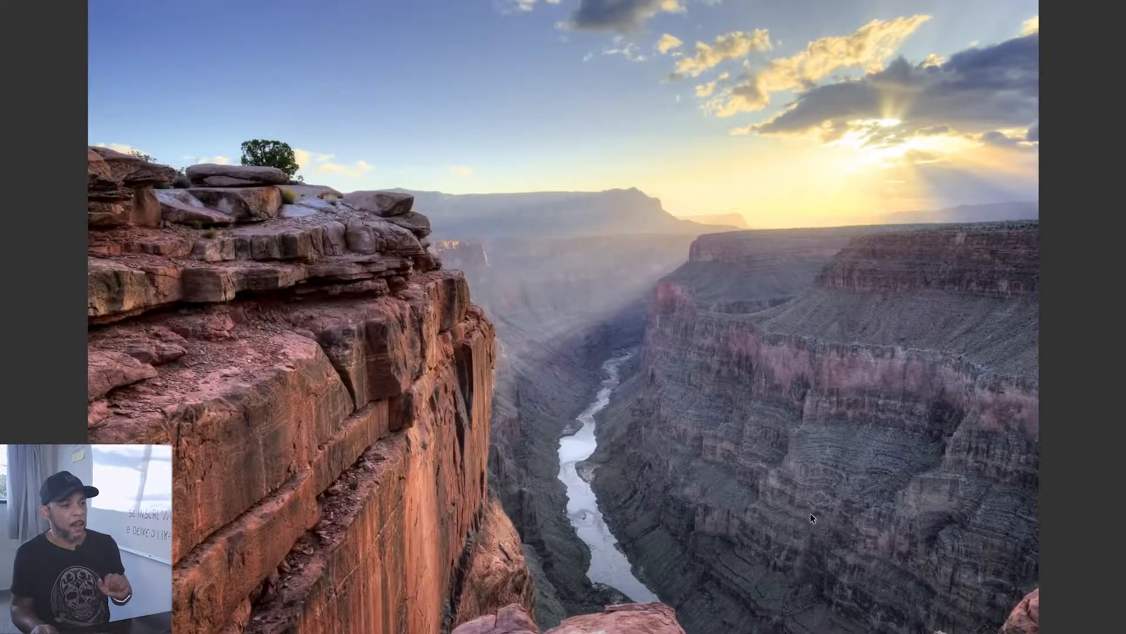
{"action": "key", "text": "space"}
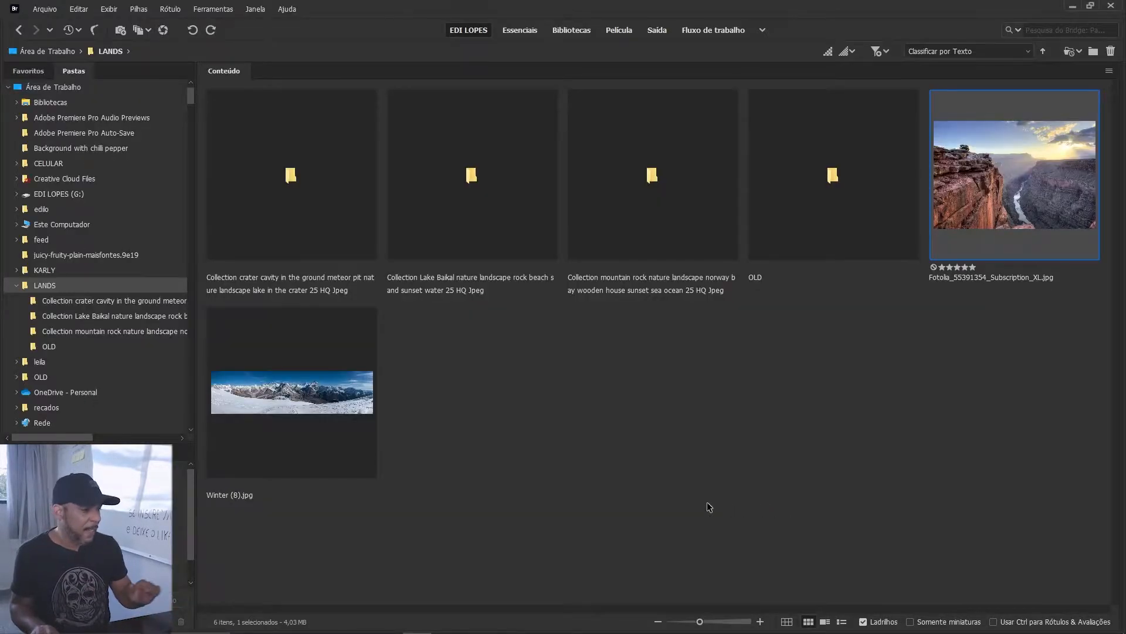
Place Winter (8).jpg from Bridge into the box document in Photoshop and set its layer opacity to 50%
{"action": "left_click_drag", "start_coordinate": [311, 417], "coordinate": [441, 340]}
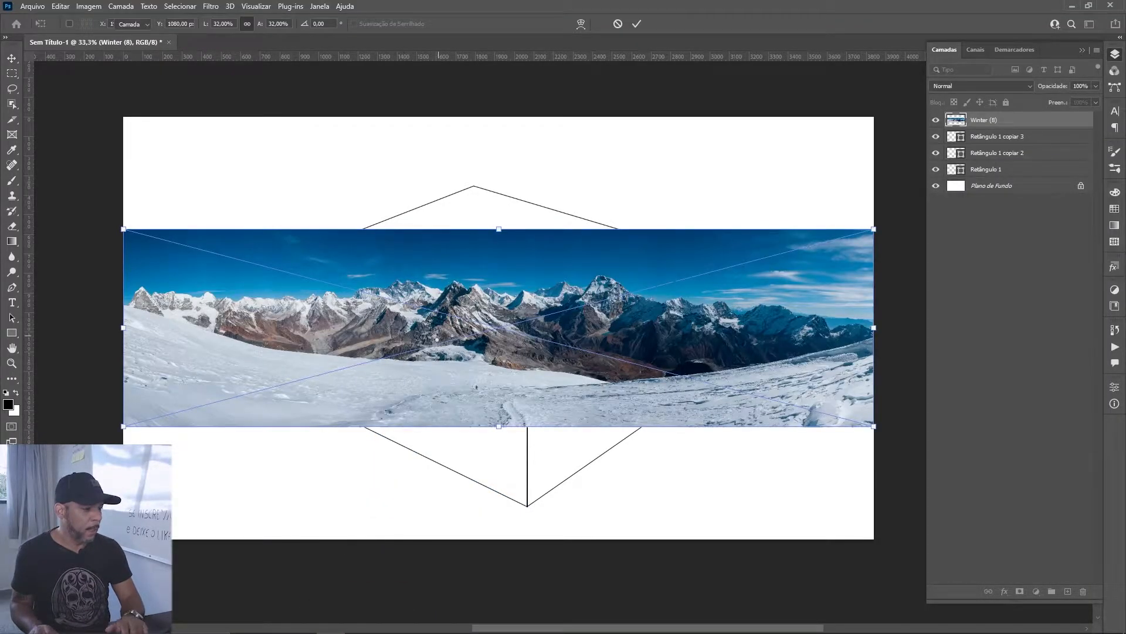
{"action": "key", "text": "Return"}
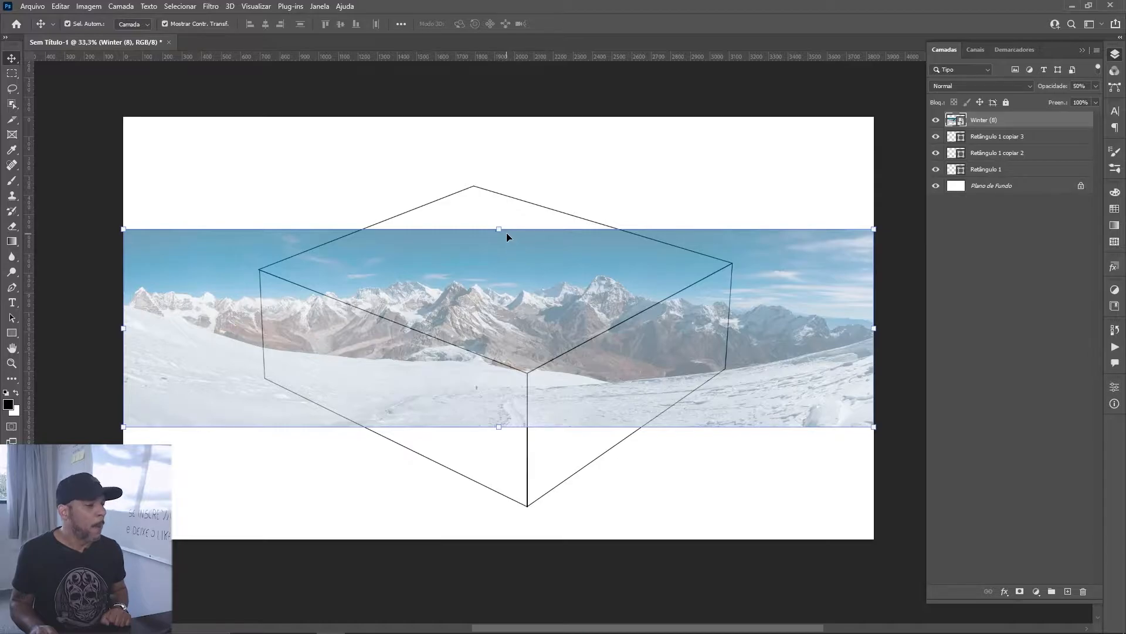
Enlarge the Winter (8) image proportionally to about 47% and move it up so it covers the box's top face
{"action": "left_click_drag", "start_coordinate": [501, 229], "coordinate": [498, 160]}
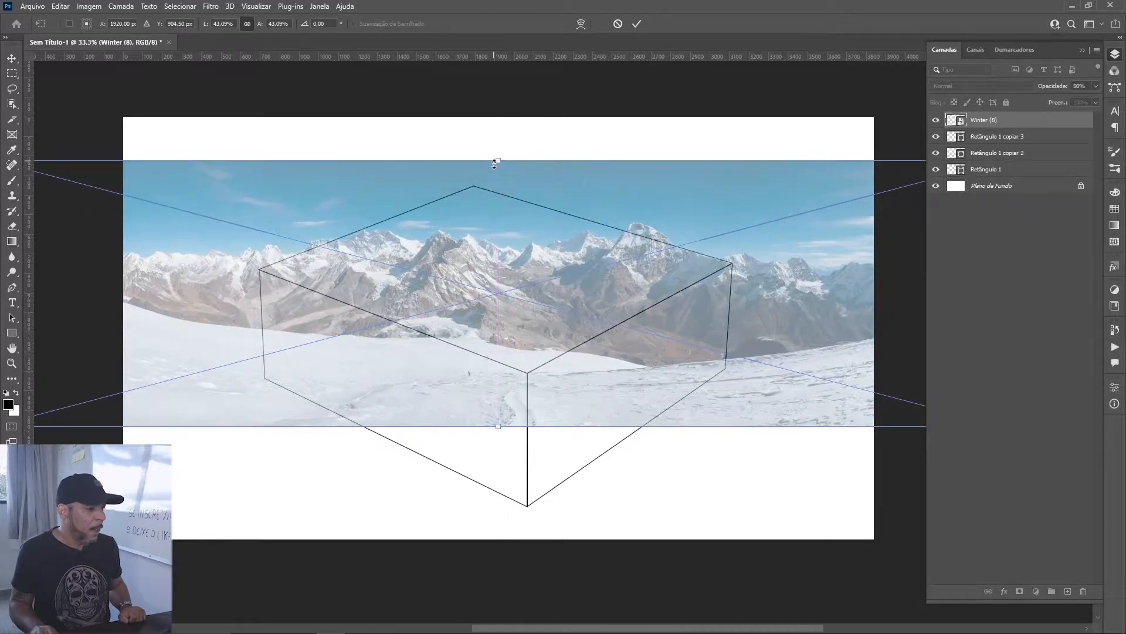
{"action": "left_click_drag", "start_coordinate": [514, 284], "coordinate": [572, 227]}
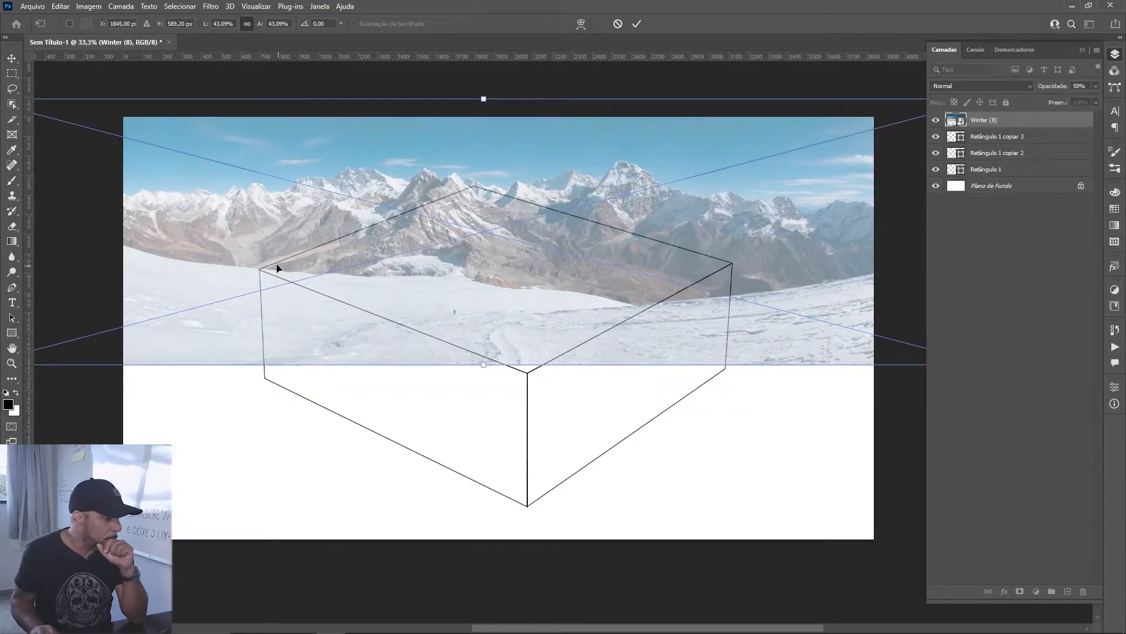
{"action": "left_click_drag", "start_coordinate": [504, 269], "coordinate": [490, 269]}
{"action": "left_click_drag", "start_coordinate": [472, 101], "coordinate": [484, 76]}
{"action": "left_click_drag", "start_coordinate": [482, 189], "coordinate": [490, 192]}
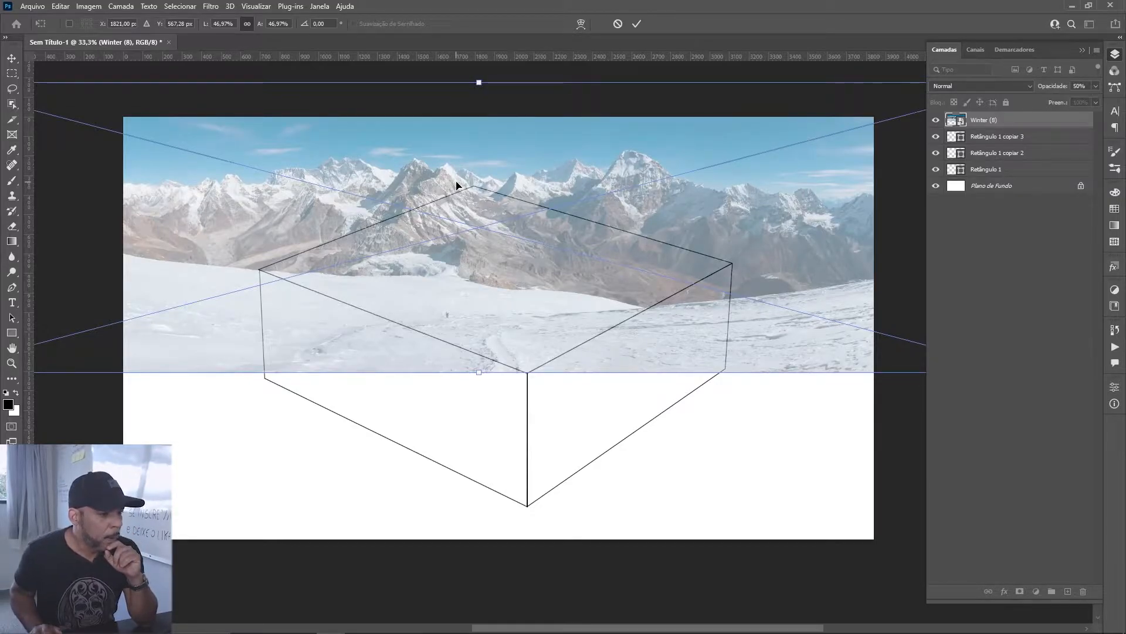
{"action": "key", "text": "Return"}
{"action": "key", "text": "Return"}
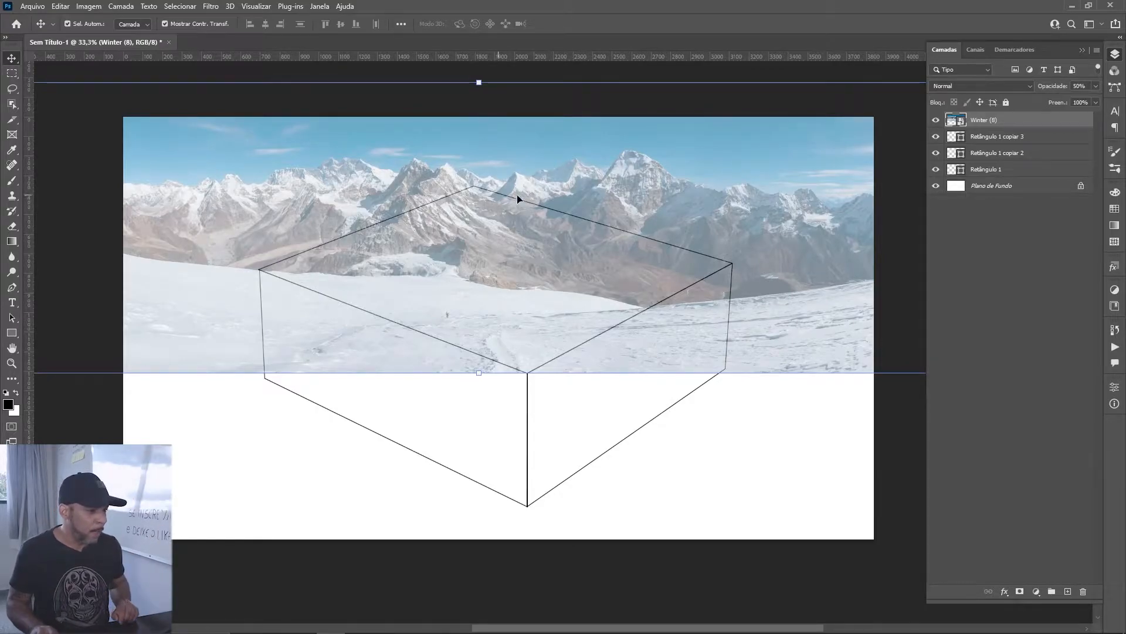
Mask the Winter (8) layer to the box's top face, using the Retângulo 1 shape as the selection, and deselect
{"action": "left_click", "coordinate": [974, 138]}
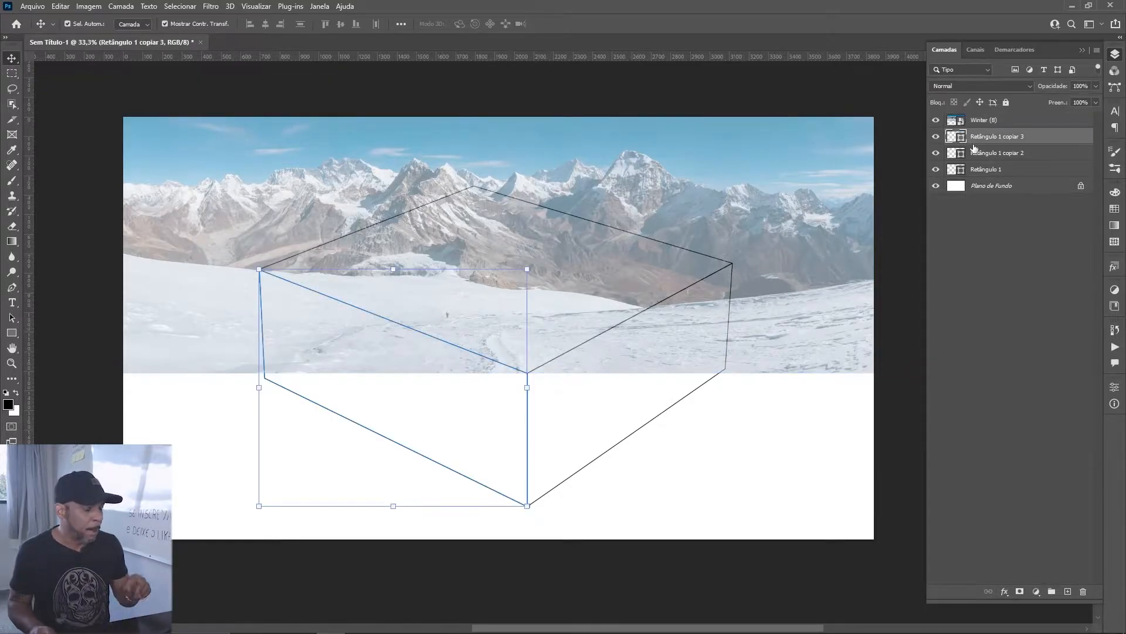
{"action": "left_click", "coordinate": [988, 171]}
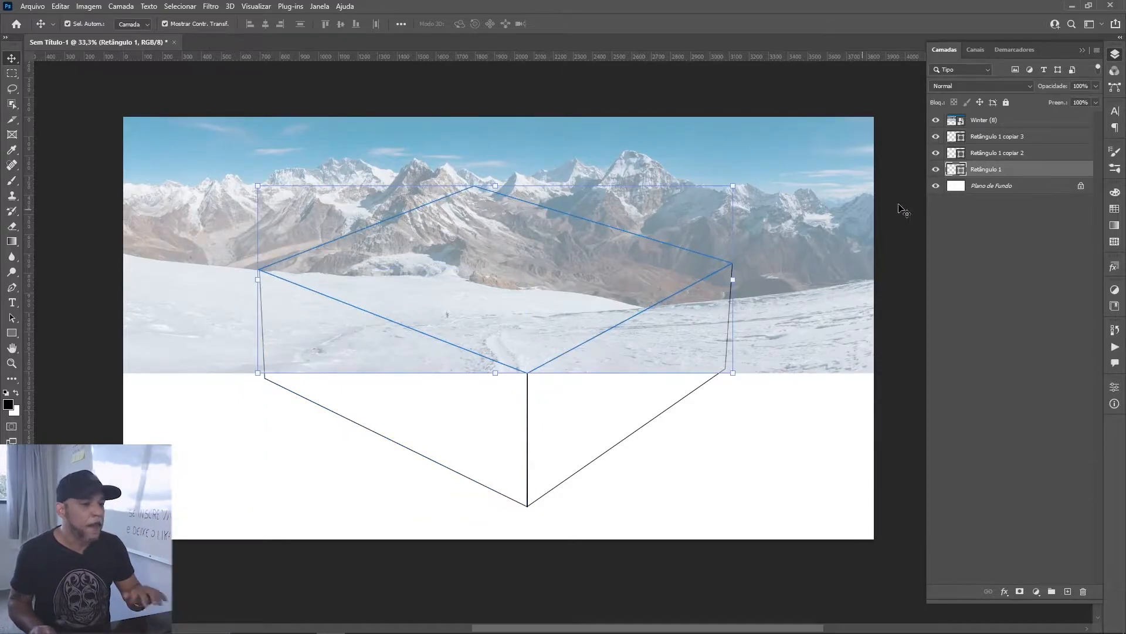
{"action": "left_click", "coordinate": [983, 124]}
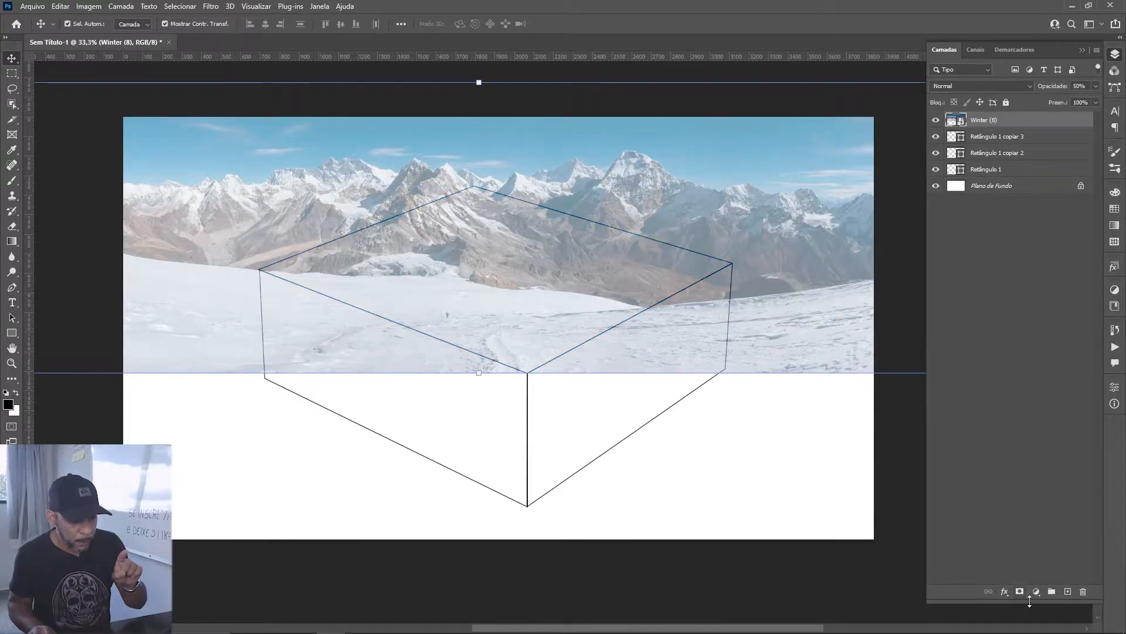
{"action": "left_click", "coordinate": [1021, 592]}
{"action": "left_click", "coordinate": [961, 174], "text": "ctrl"}
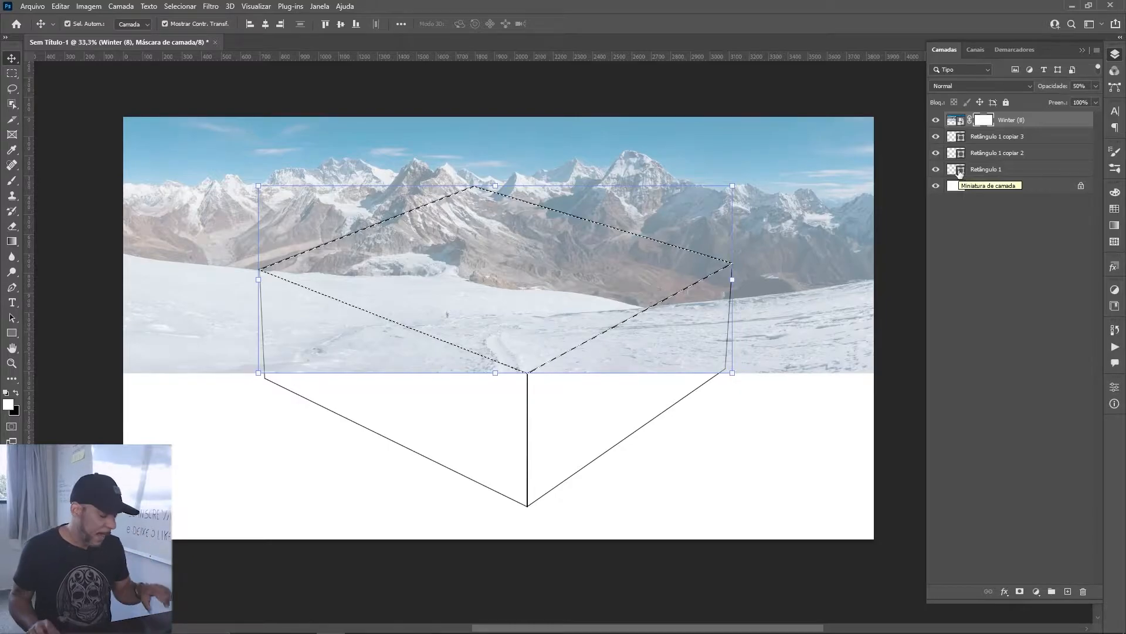
{"action": "key", "text": "ctrl+shift+i"}
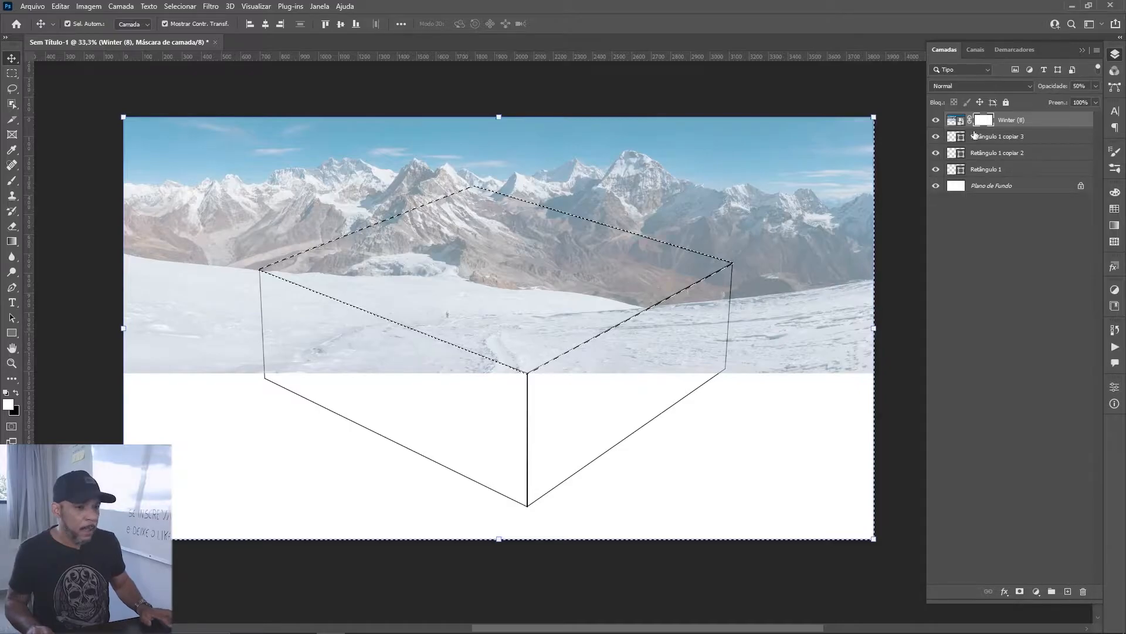
{"action": "key", "text": "ctrl+BackSpace"}
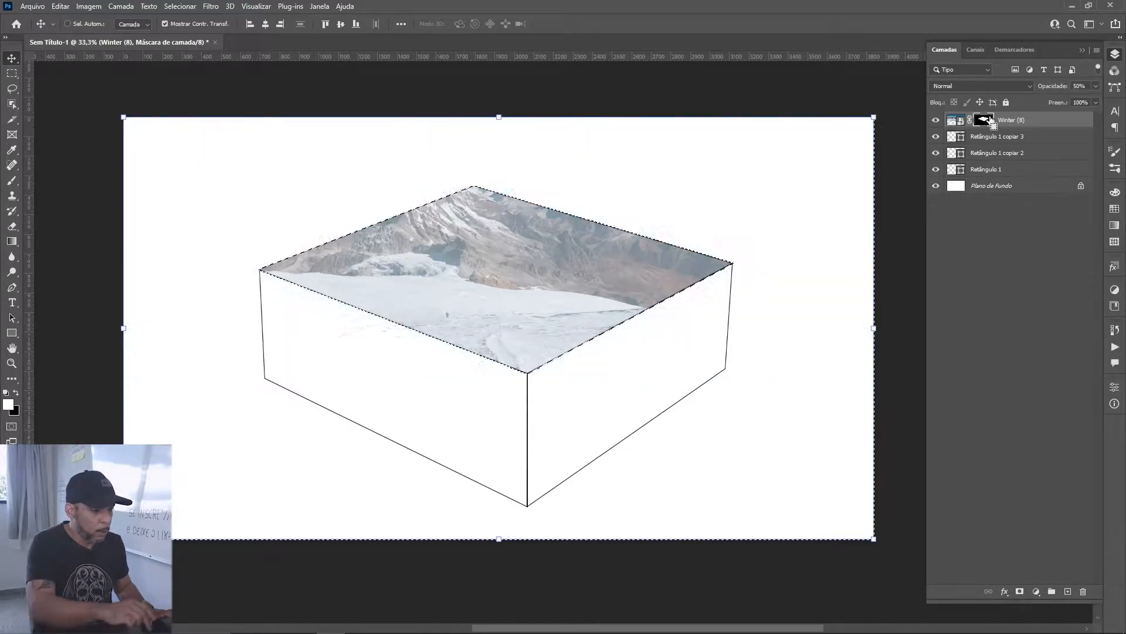
{"action": "key", "text": "ctrl+d"}
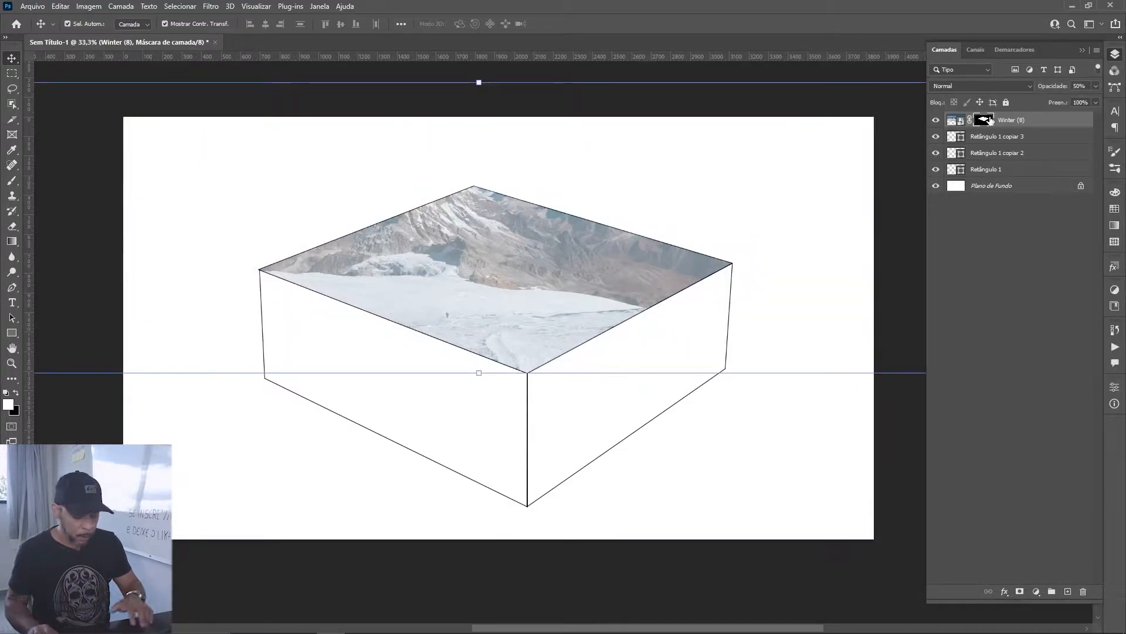
Set the Winter (8) layer's opacity to 100%, make its layer mask active and hide the on-canvas extras
{"action": "key", "text": "0"}
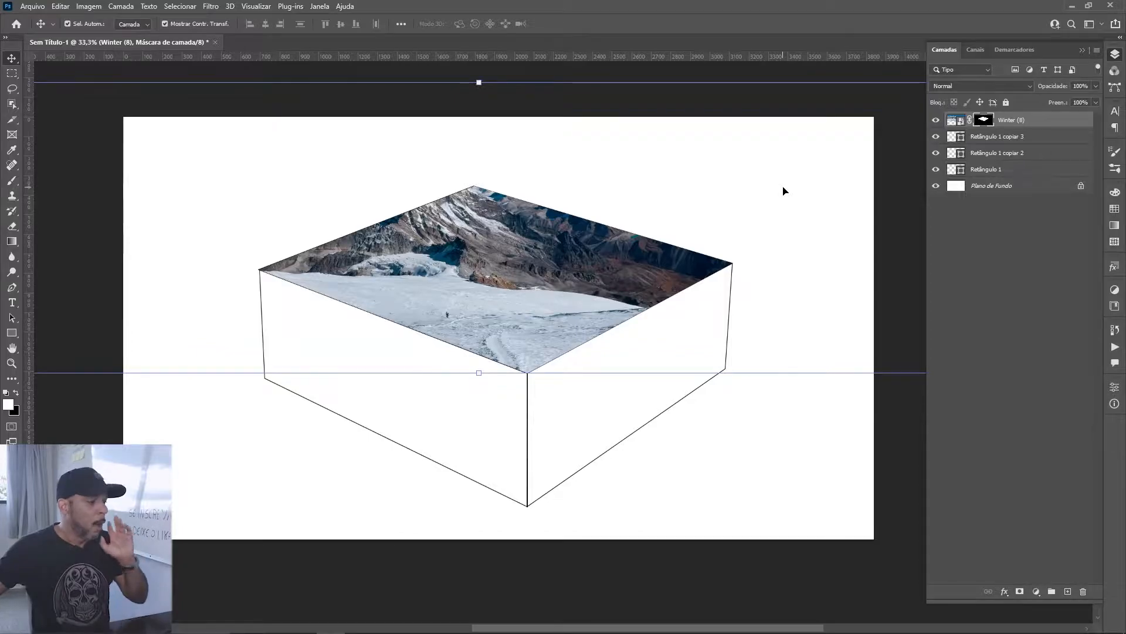
{"action": "key", "text": "ctrl+2"}
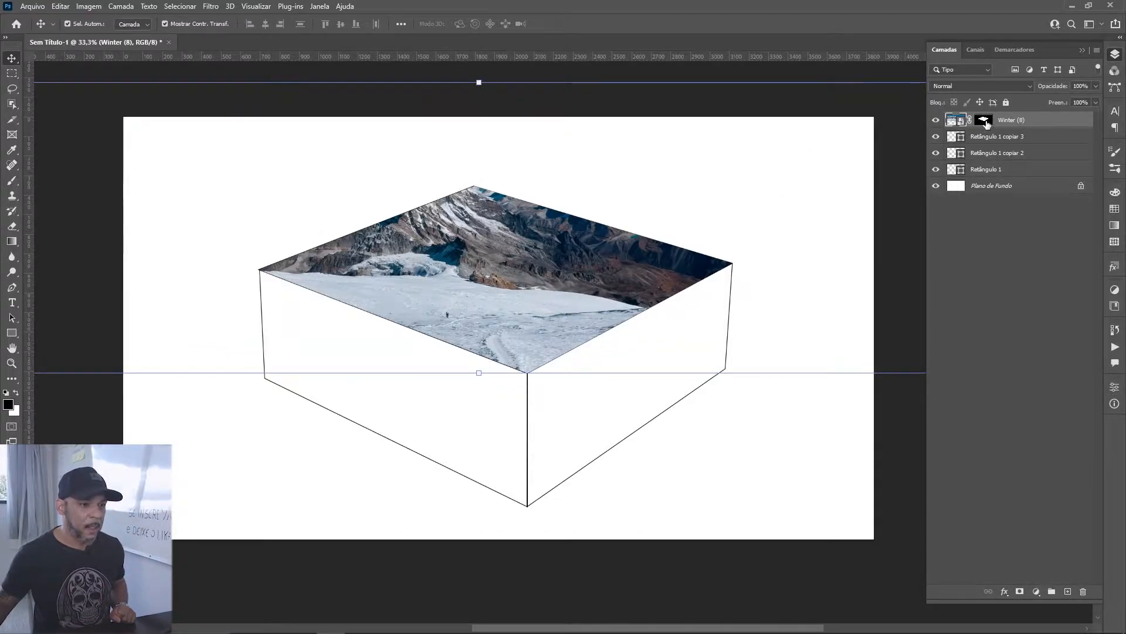
{"action": "left_click", "coordinate": [984, 120]}
{"action": "key", "text": "ctrl+h"}
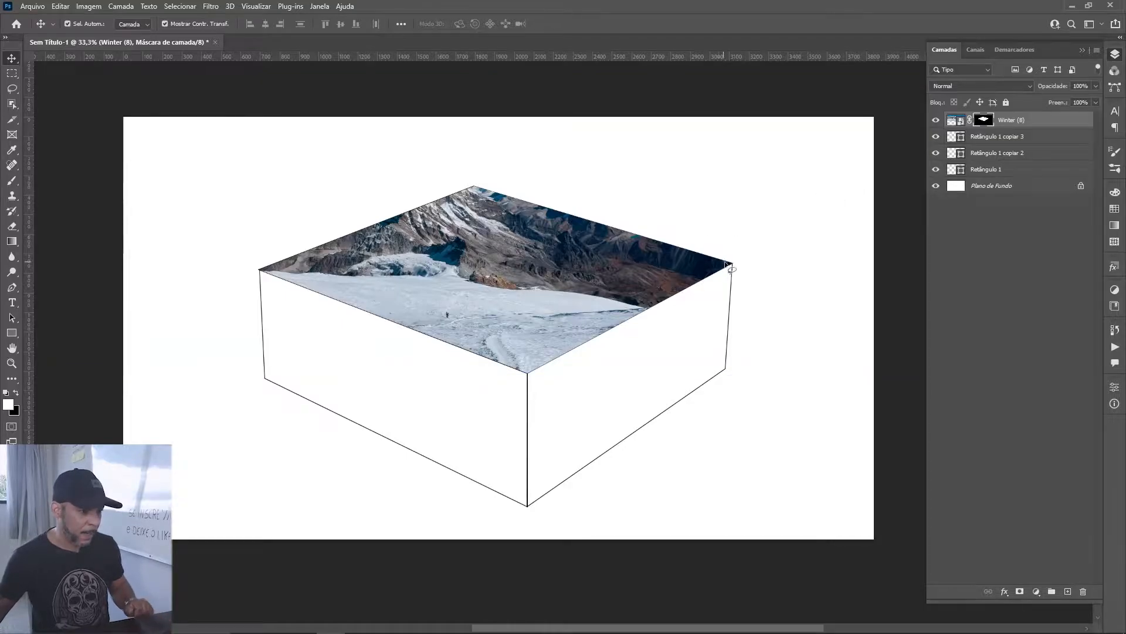
Lasso a large area above the box between its two side corners, reveal it in the Winter (8) layer mask, and deselect
{"action": "key", "text": "l"}
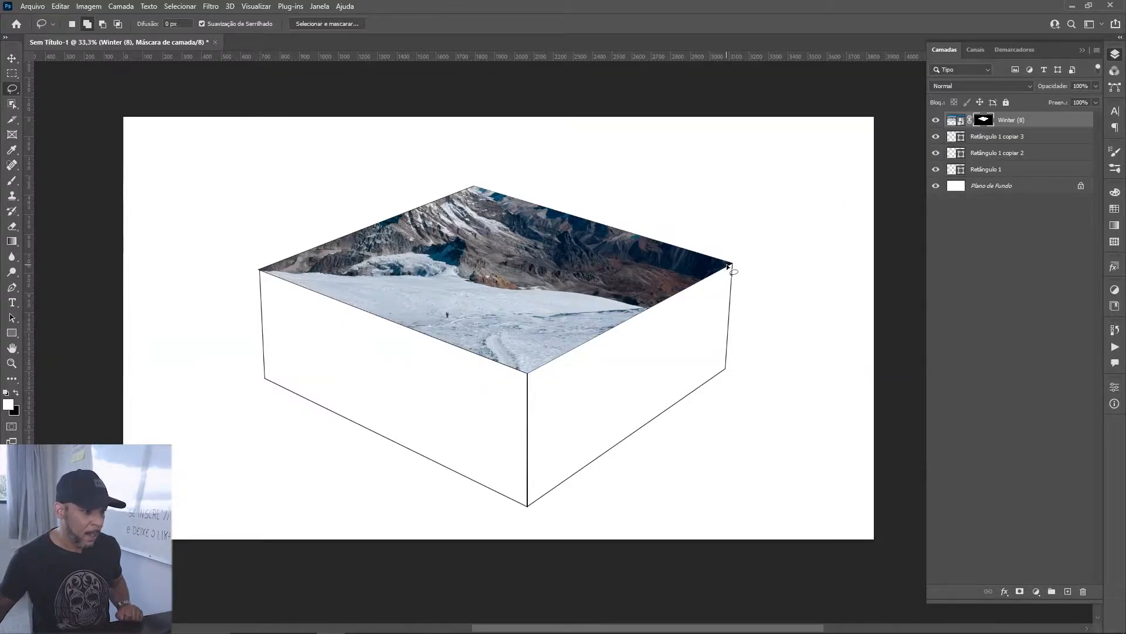
{"action": "mouse_move", "coordinate": [752, 257]}
{"action": "left_mouse_down"}
{"action": "mouse_move", "coordinate": [697, 134]}
{"action": "mouse_move", "coordinate": [580, 102]}
{"action": "mouse_move", "coordinate": [452, 94]}
{"action": "mouse_move", "coordinate": [306, 100]}
{"action": "mouse_move", "coordinate": [238, 147]}
{"action": "mouse_move", "coordinate": [234, 232]}
{"action": "left_mouse_up"}
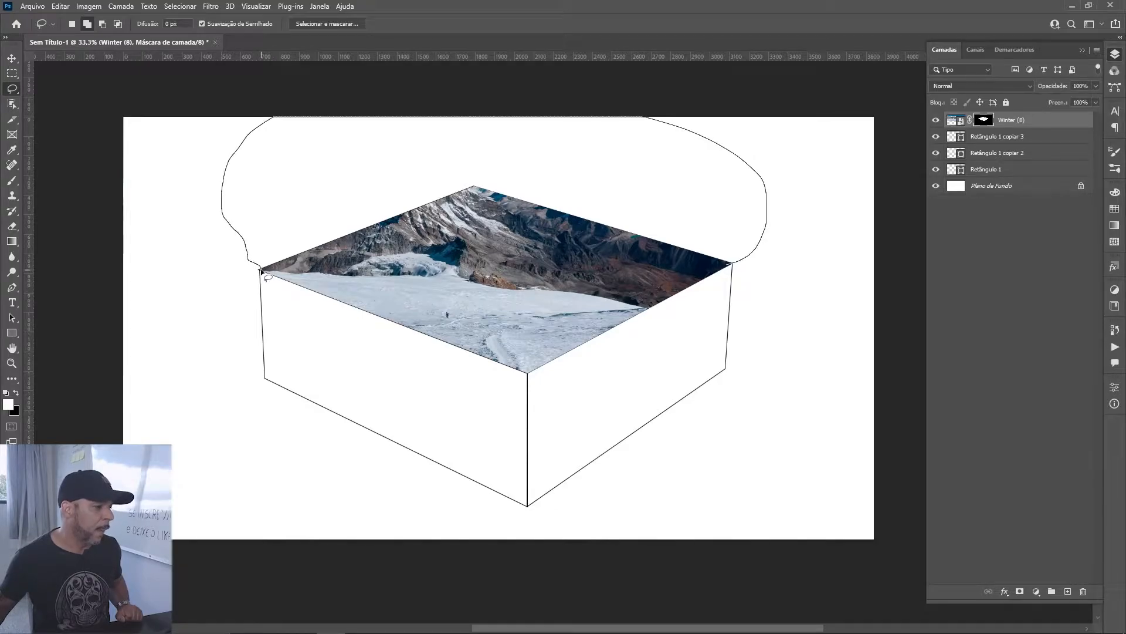
{"action": "left_click_drag", "start_coordinate": [263, 273], "coordinate": [260, 271]}
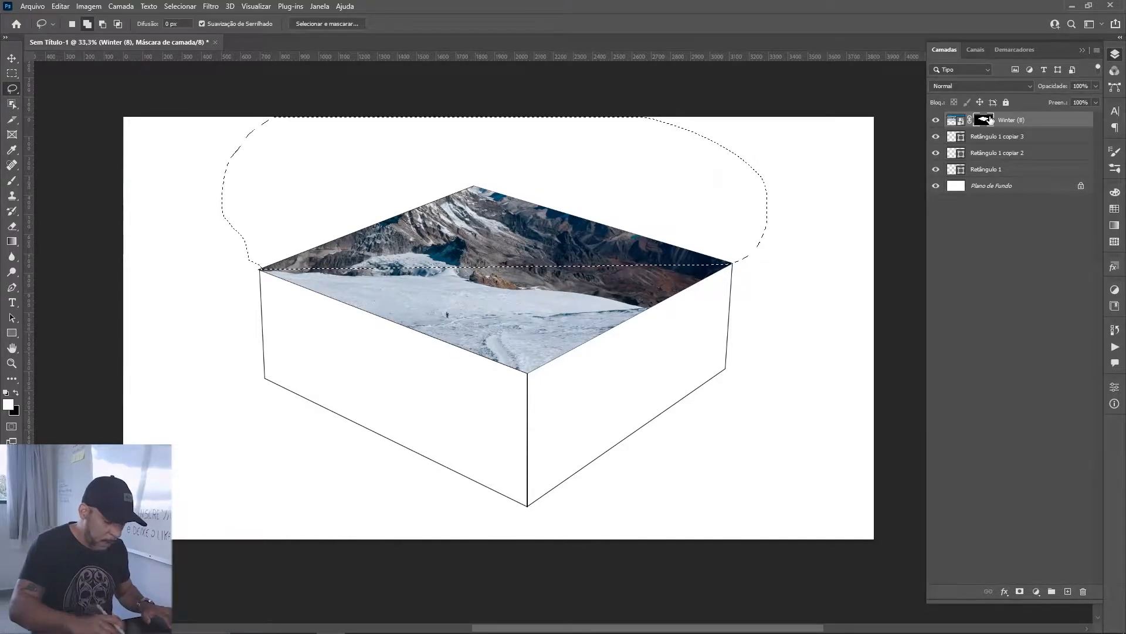
{"action": "key", "text": "alt+BackSpace"}
{"action": "key", "text": "ctrl+d"}
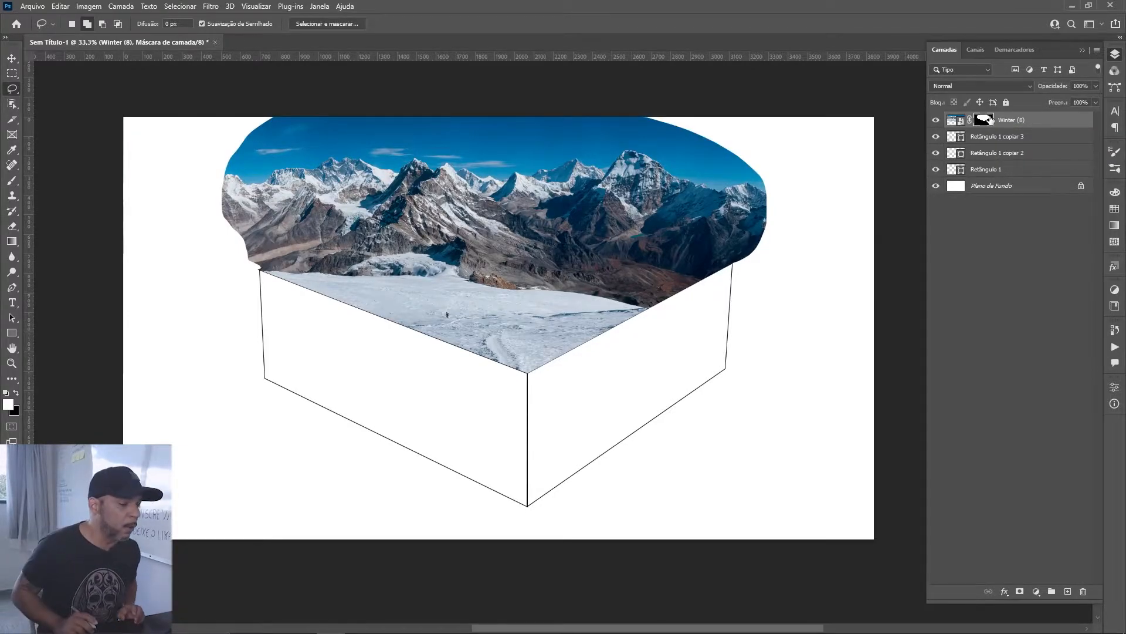
Check the box edges behind the photo by lowering the Winter (8) layer's opacity to 50% and restoring it to 100%
{"action": "key", "text": "ctrl+plus"}
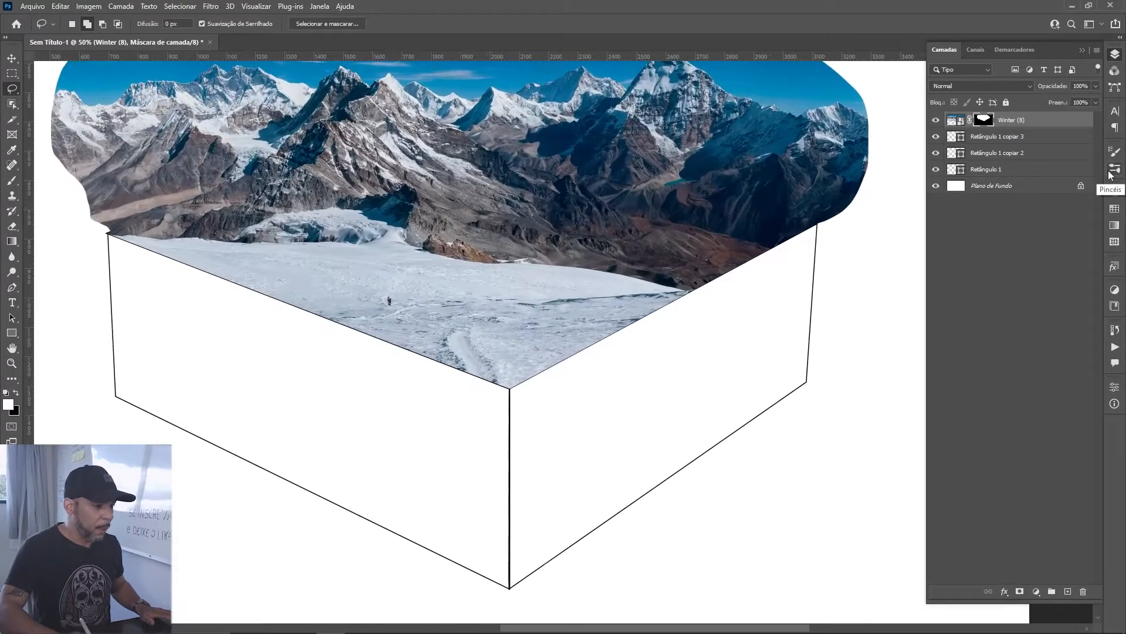
{"action": "left_click_drag", "start_coordinate": [447, 264], "coordinate": [436, 363]}
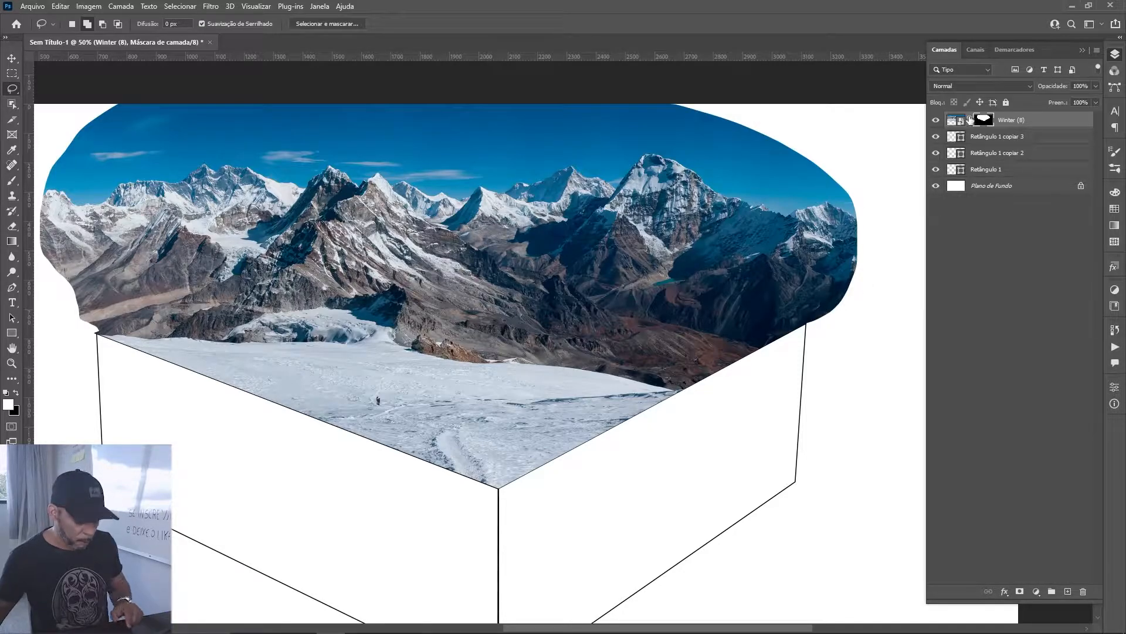
{"action": "key", "text": "5"}
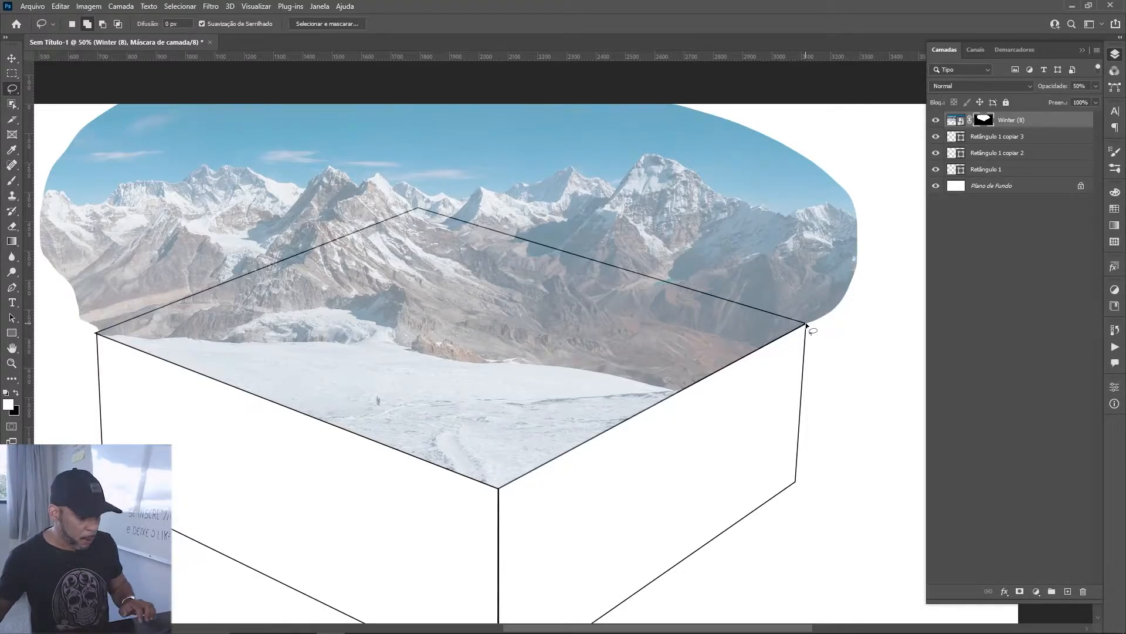
{"action": "key", "text": "0"}
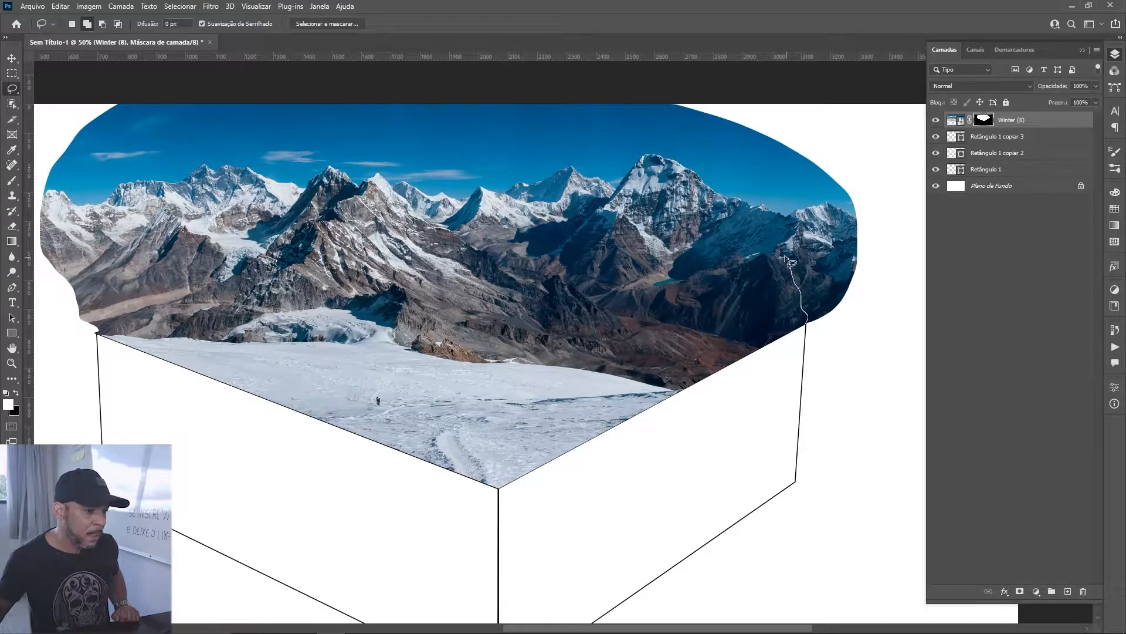
Lasso the area outside the mountains, tracing from the box's right corner along the peaks to its left corner
{"action": "mouse_move", "coordinate": [773, 241]}
{"action": "left_mouse_down"}
{"action": "mouse_move", "coordinate": [688, 172]}
{"action": "mouse_move", "coordinate": [600, 182]}
{"action": "left_mouse_up"}
{"action": "left_click", "coordinate": [604, 24]}
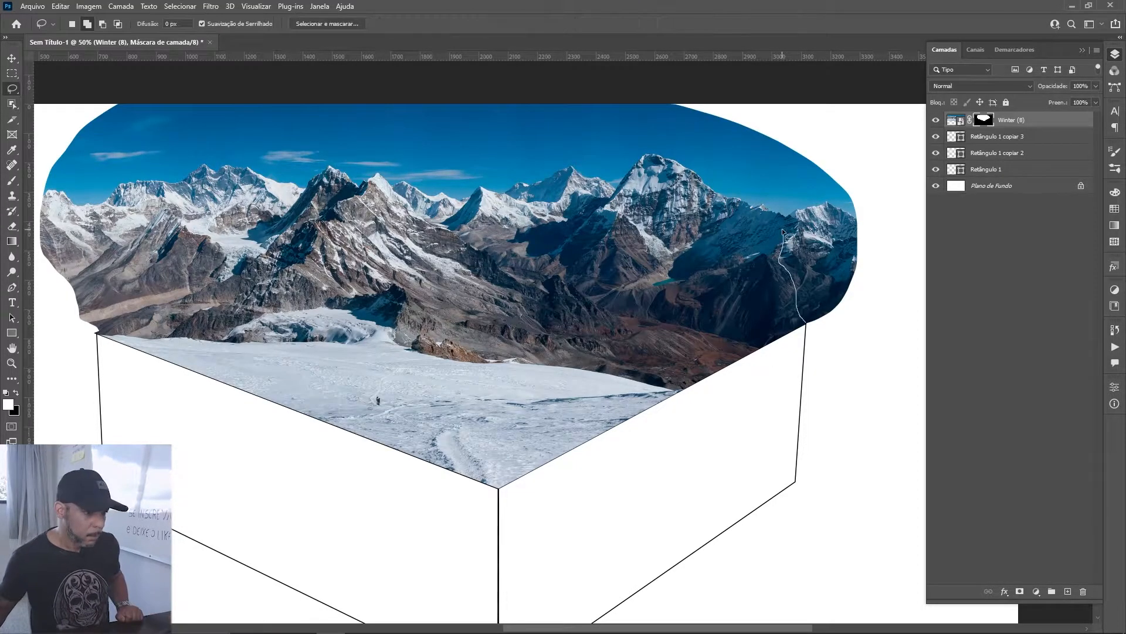
{"action": "mouse_move", "coordinate": [774, 241]}
{"action": "left_mouse_down"}
{"action": "mouse_move", "coordinate": [578, 176]}
{"action": "mouse_move", "coordinate": [358, 194]}
{"action": "mouse_move", "coordinate": [230, 289]}
{"action": "left_mouse_up"}
Paint black on the Winter (8) mask with a 250 px brush to hide the sky outside the mountains, and deselect
{"action": "key", "text": "b"}
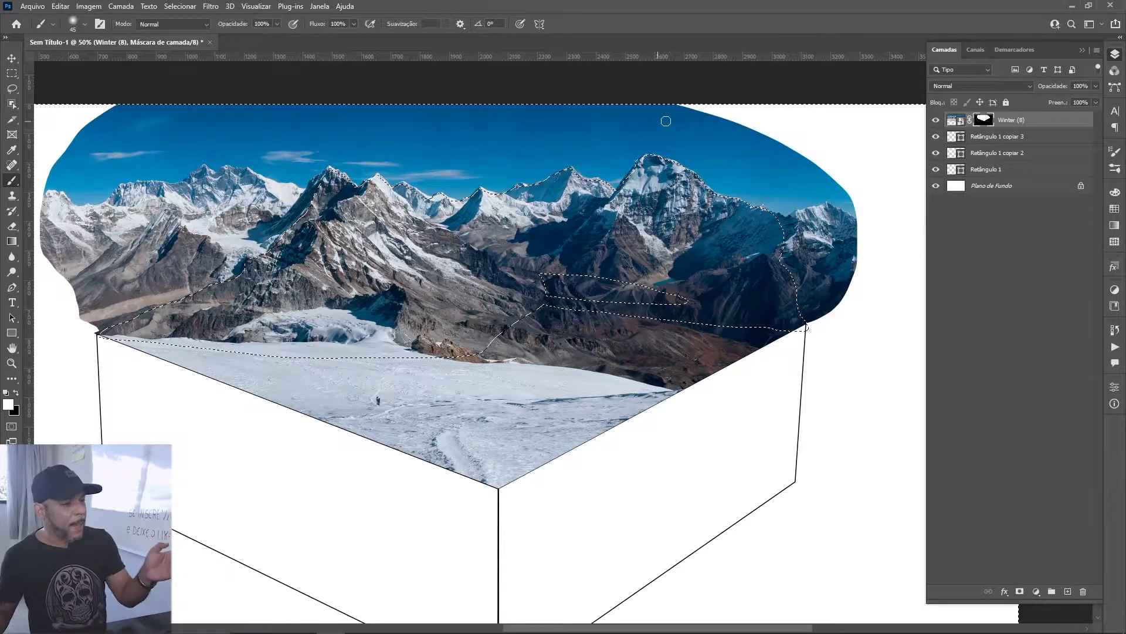
{"action": "mouse_move", "coordinate": [654, 131]}
{"action": "left_mouse_down"}
{"action": "mouse_move", "coordinate": [585, 115]}
{"action": "mouse_move", "coordinate": [684, 118]}
{"action": "mouse_move", "coordinate": [539, 121]}
{"action": "mouse_move", "coordinate": [734, 138]}
{"action": "mouse_move", "coordinate": [674, 176]}
{"action": "mouse_move", "coordinate": [462, 209]}
{"action": "left_mouse_up"}
{"action": "key", "text": "x"}
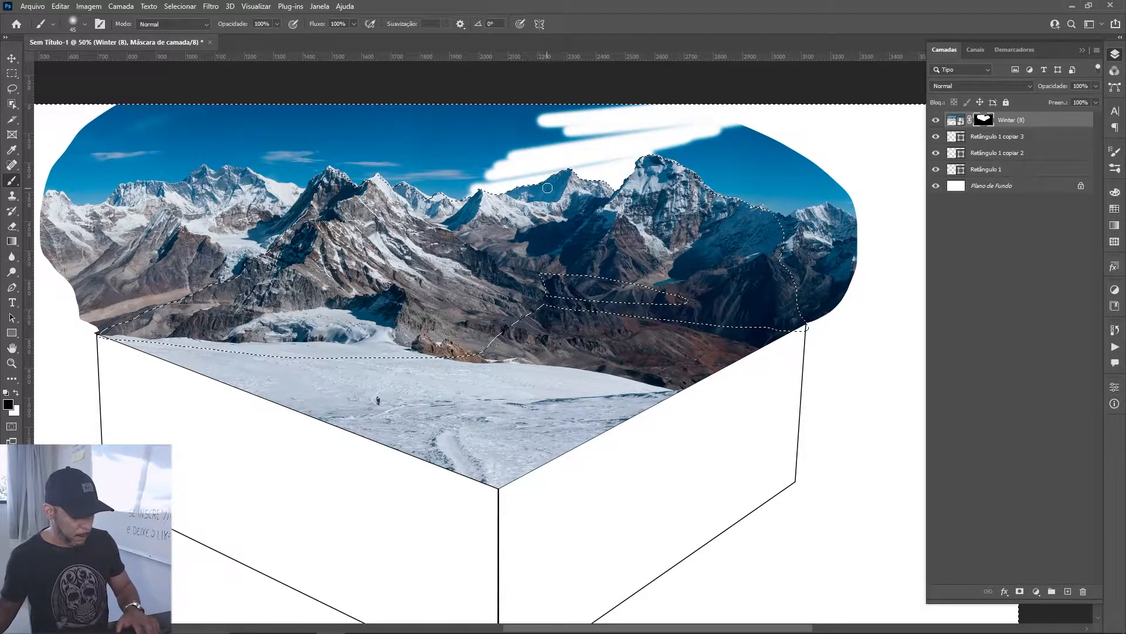
{"action": "key", "text": "bracketright"}
{"action": "key", "text": "bracketright"}
{"action": "key", "text": "bracketright"}
{"action": "key", "text": "bracketright"}
{"action": "key", "text": "bracketright"}
{"action": "key", "text": "bracketright"}
{"action": "key", "text": "bracketright"}
{"action": "key", "text": "bracketright"}
{"action": "key", "text": "bracketright"}
{"action": "key", "text": "bracketright"}
{"action": "right_click", "coordinate": [573, 132]}
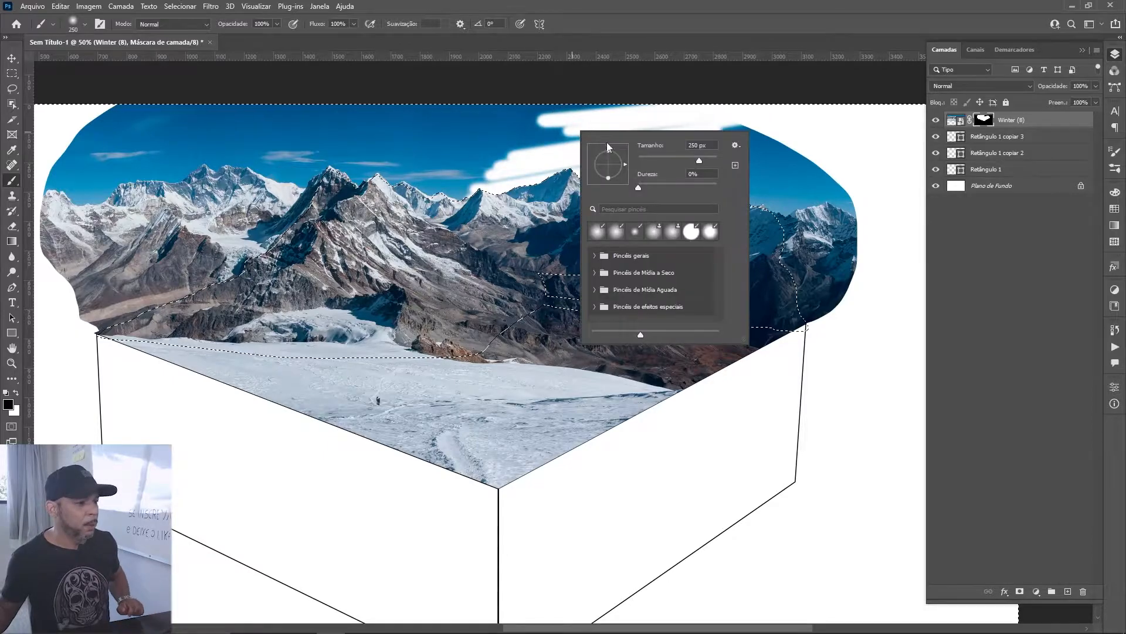
{"action": "mouse_move", "coordinate": [474, 133]}
{"action": "left_mouse_down"}
{"action": "mouse_move", "coordinate": [570, 112]}
{"action": "mouse_move", "coordinate": [121, 113]}
{"action": "mouse_move", "coordinate": [88, 182]}
{"action": "mouse_move", "coordinate": [235, 188]}
{"action": "mouse_move", "coordinate": [372, 168]}
{"action": "mouse_move", "coordinate": [176, 258]}
{"action": "mouse_move", "coordinate": [93, 264]}
{"action": "mouse_move", "coordinate": [76, 232]}
{"action": "left_mouse_up"}
{"action": "mouse_move", "coordinate": [352, 182]}
{"action": "left_mouse_down"}
{"action": "mouse_move", "coordinate": [366, 154]}
{"action": "mouse_move", "coordinate": [436, 151]}
{"action": "mouse_move", "coordinate": [752, 163]}
{"action": "mouse_move", "coordinate": [819, 221]}
{"action": "mouse_move", "coordinate": [805, 260]}
{"action": "mouse_move", "coordinate": [835, 291]}
{"action": "mouse_move", "coordinate": [823, 294]}
{"action": "mouse_move", "coordinate": [849, 286]}
{"action": "mouse_move", "coordinate": [829, 289]}
{"action": "mouse_move", "coordinate": [873, 202]}
{"action": "mouse_move", "coordinate": [797, 145]}
{"action": "mouse_move", "coordinate": [630, 130]}
{"action": "left_mouse_up"}
{"action": "key", "text": "ctrl+d"}
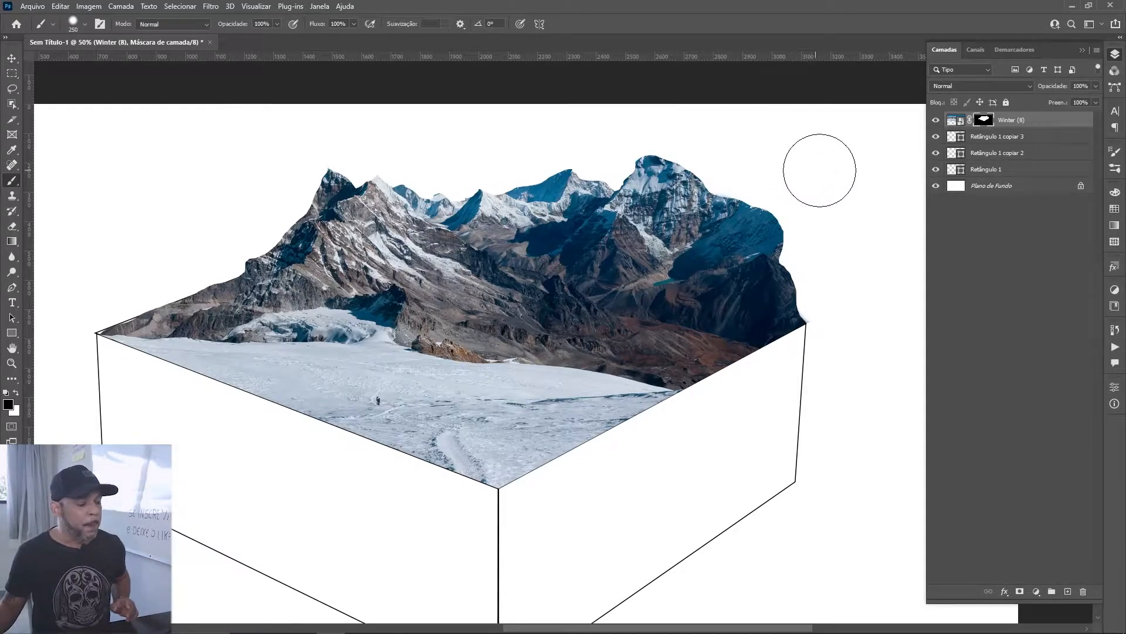
Switch to Bridge, open Fotolia_55391354_Subscription_XL.jpg in Photoshop and unlock its background layer
{"action": "left_click_drag", "start_coordinate": [532, 410], "coordinate": [550, 330]}
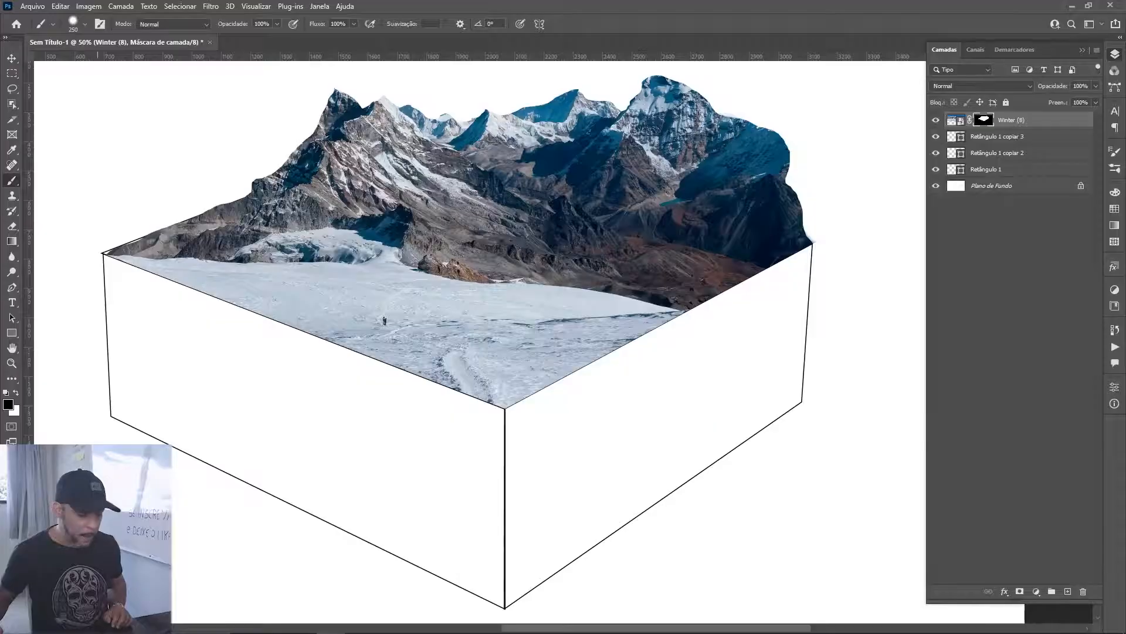
{"action": "mouse_move", "coordinate": [364, 626]}
{"action": "left_click", "coordinate": [417, 622]}
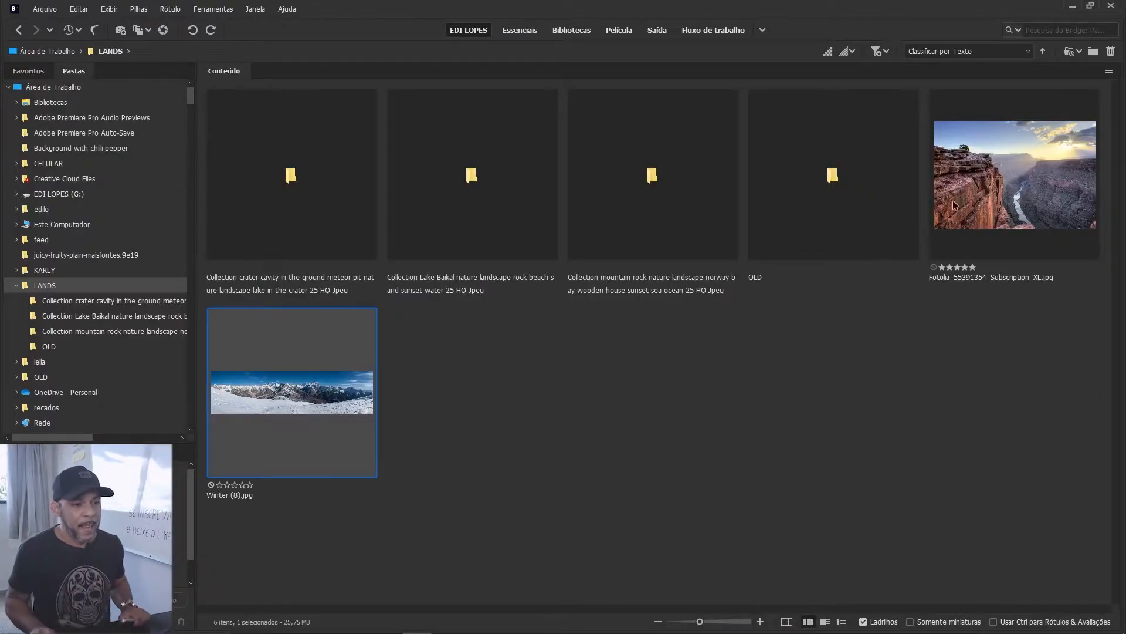
{"action": "left_click", "coordinate": [1005, 174]}
{"action": "double_click", "coordinate": [1005, 173]}
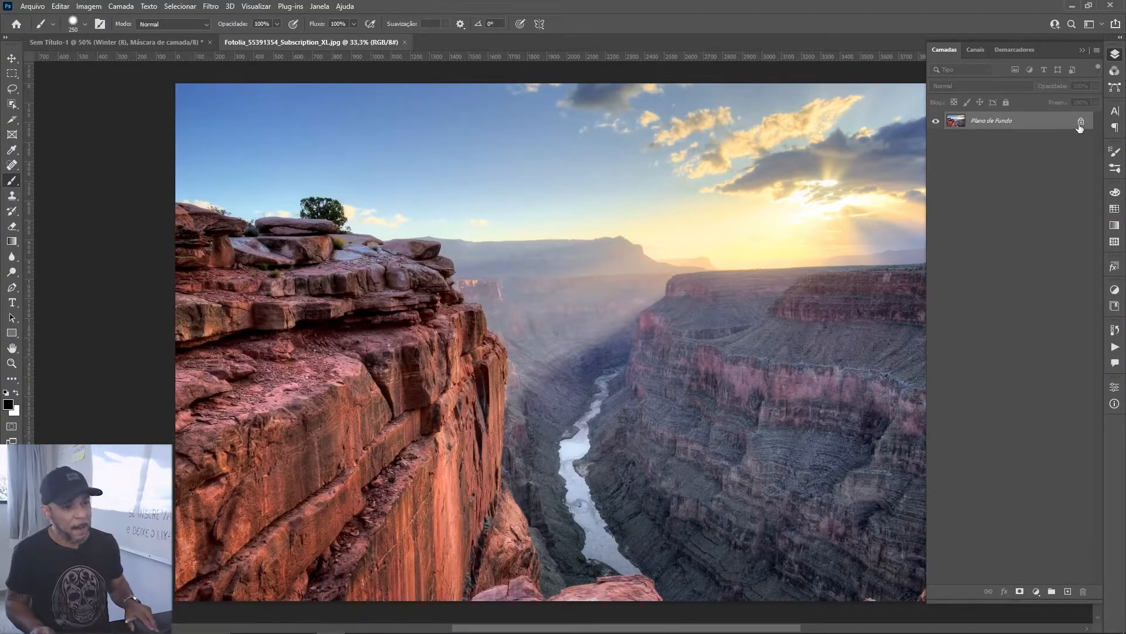
{"action": "left_click", "coordinate": [1087, 121]}
Draw a Perspective Crop frame over the canyon wall on the photo's right side, reaching the lower right corner
{"action": "mouse_move", "coordinate": [852, 240]}
{"action": "left_mouse_down"}
{"action": "mouse_move", "coordinate": [736, 219]}
{"action": "mouse_move", "coordinate": [630, 171]}
{"action": "left_mouse_up"}
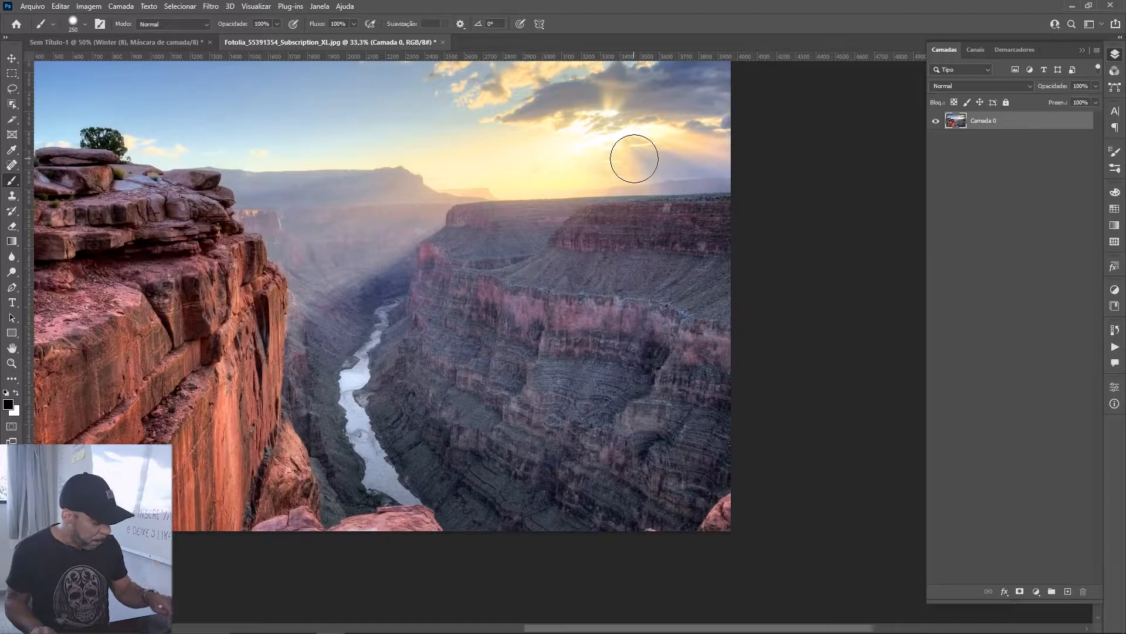
{"action": "key", "text": "c"}
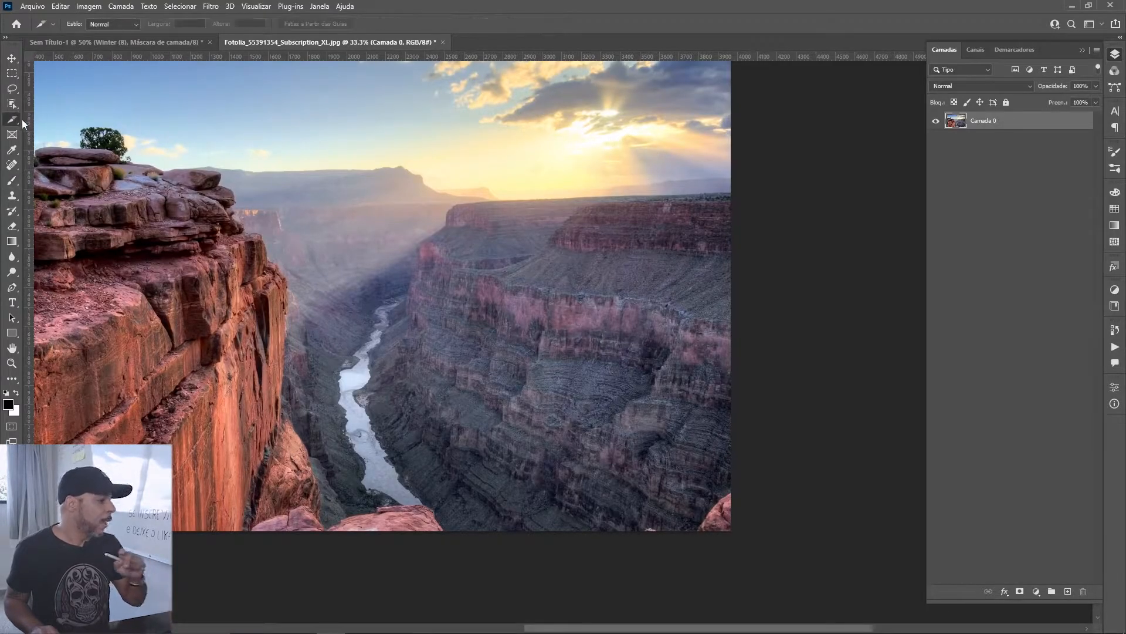
{"action": "right_click", "coordinate": [15, 120]}
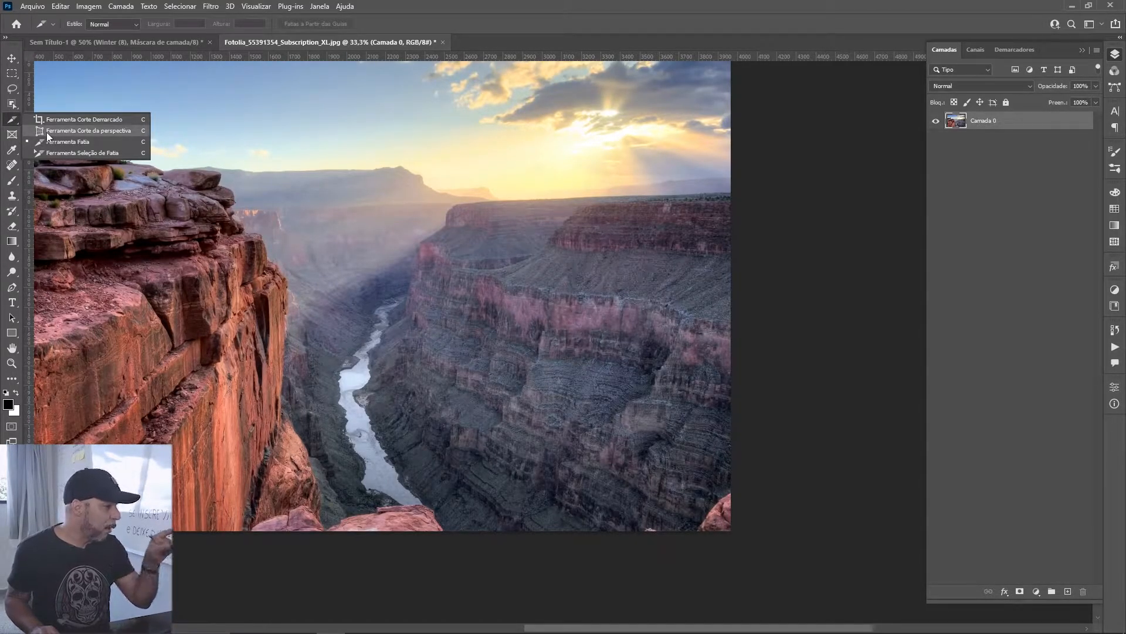
{"action": "left_click", "coordinate": [47, 130]}
{"action": "left_click_drag", "start_coordinate": [405, 245], "coordinate": [740, 528]}
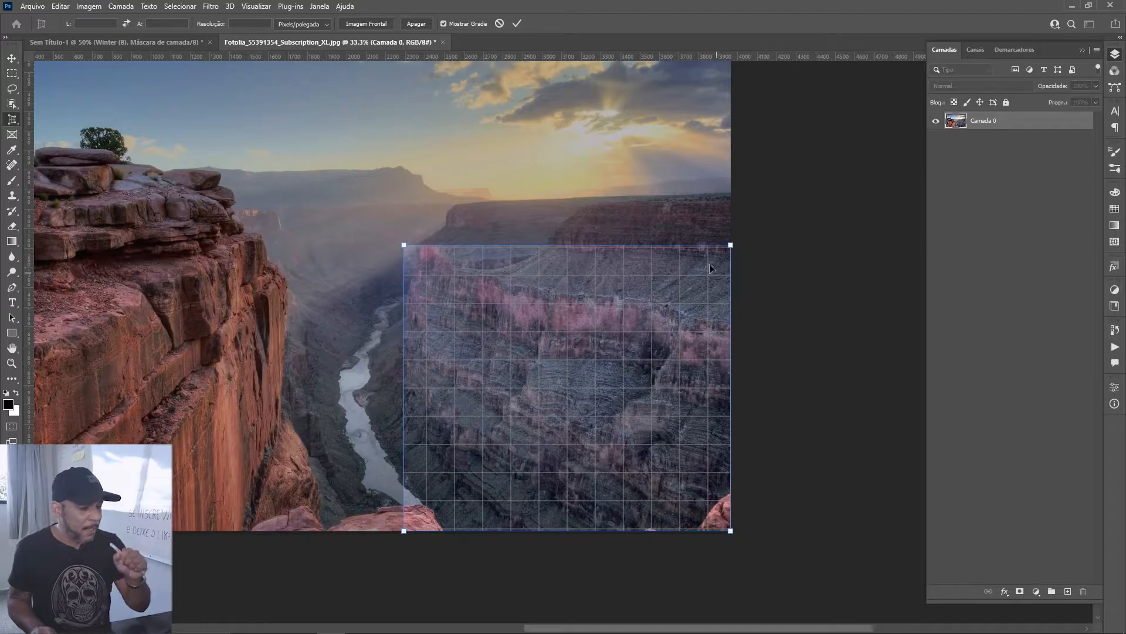
Adjust the perspective crop's corners to follow the slanted rock layers of the canyon wall and apply the crop
{"action": "left_click_drag", "start_coordinate": [733, 245], "coordinate": [726, 305]}
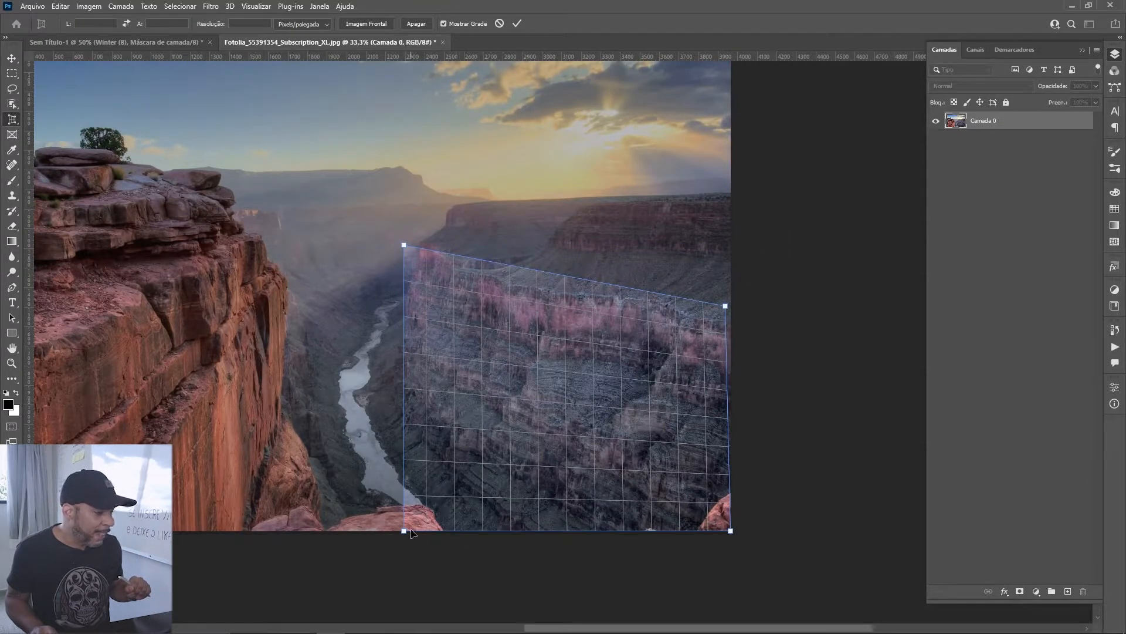
{"action": "left_click_drag", "start_coordinate": [407, 532], "coordinate": [407, 389]}
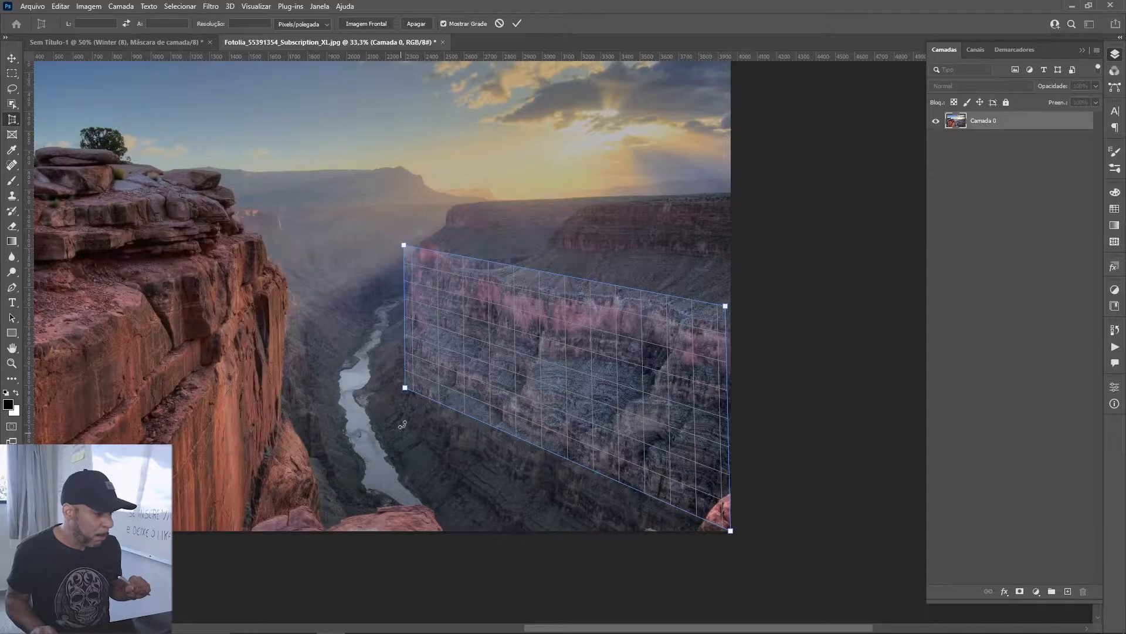
{"action": "left_click_drag", "start_coordinate": [401, 394], "coordinate": [404, 379]}
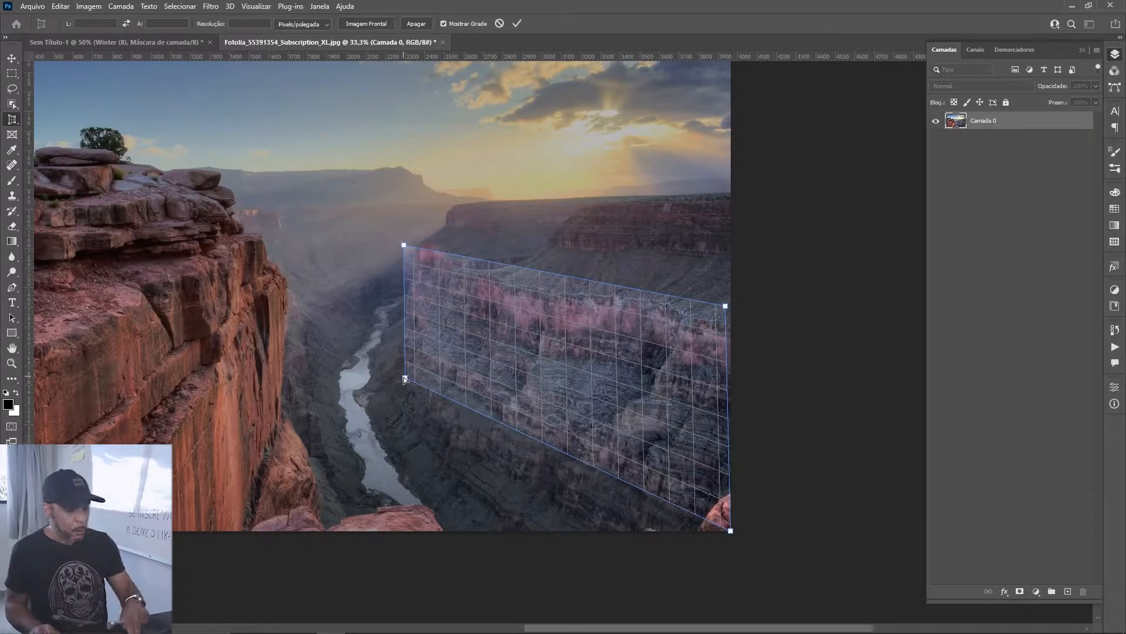
{"action": "left_click_drag", "start_coordinate": [728, 311], "coordinate": [731, 311]}
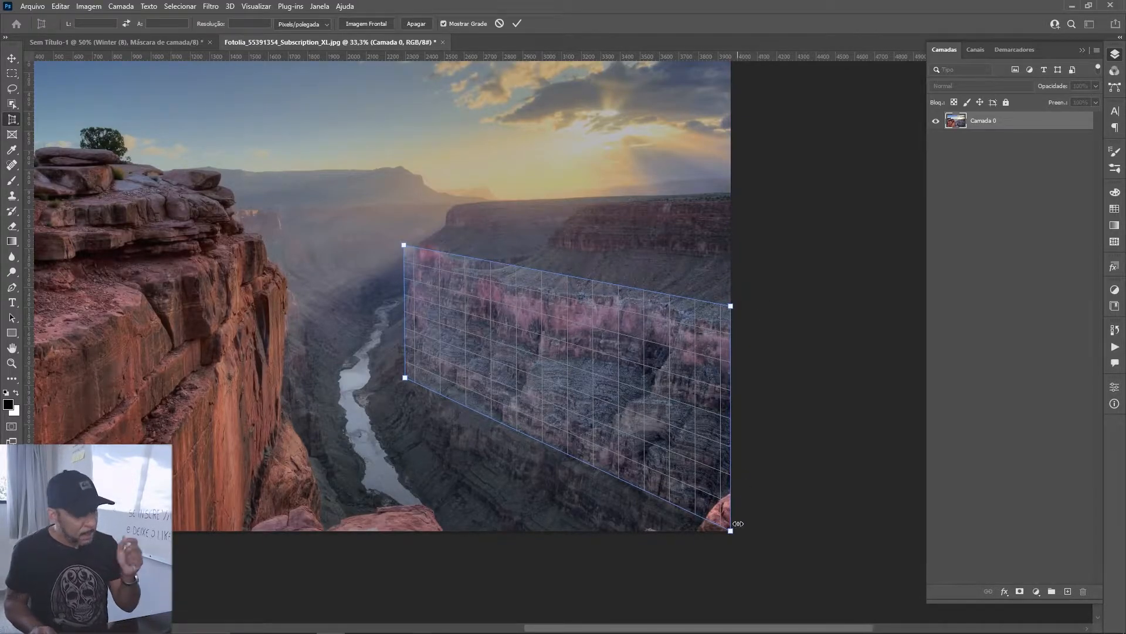
{"action": "left_click_drag", "start_coordinate": [730, 531], "coordinate": [704, 518]}
{"action": "left_click_drag", "start_coordinate": [726, 302], "coordinate": [710, 301]}
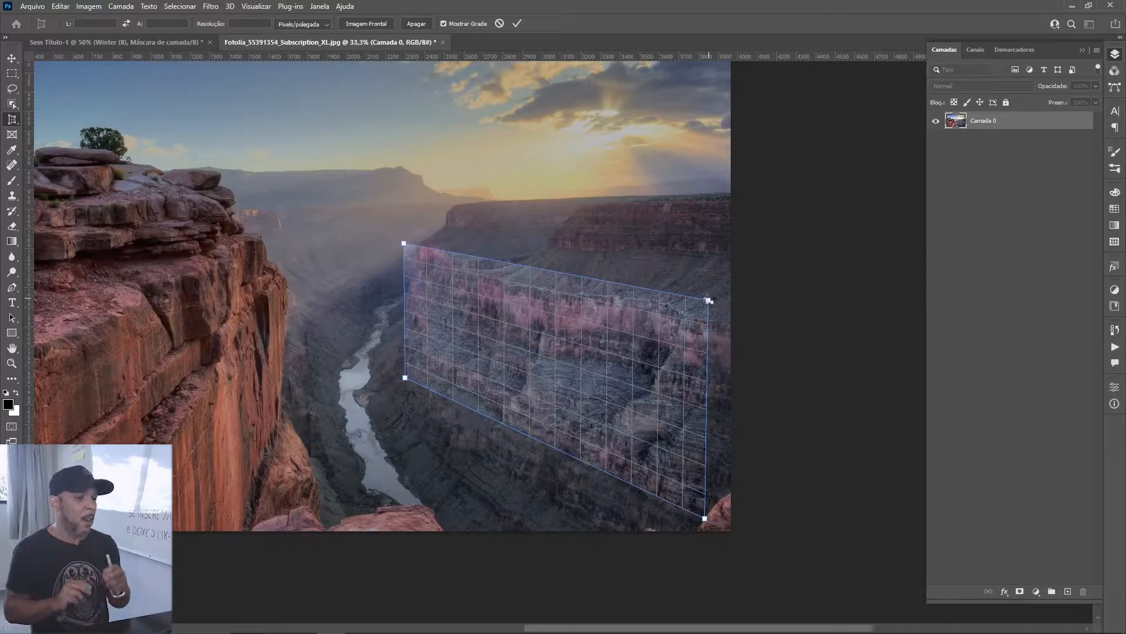
{"action": "key", "text": "Return"}
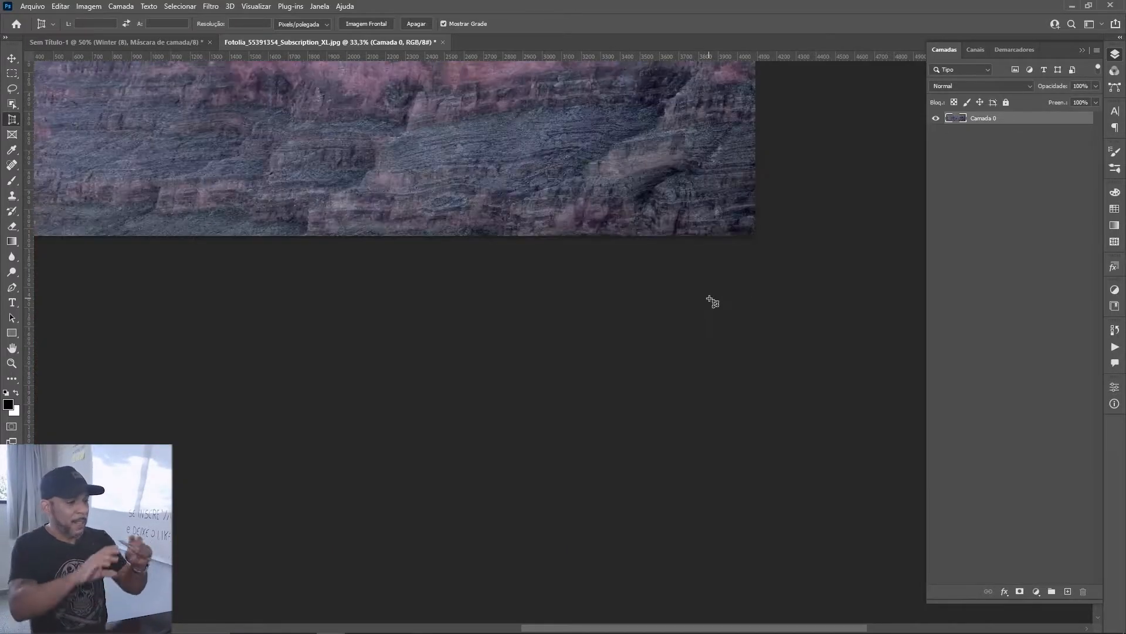
Convert the cropped canyon wall layer, Camada 0, into a smart object
{"action": "key", "text": "ctrl+0"}
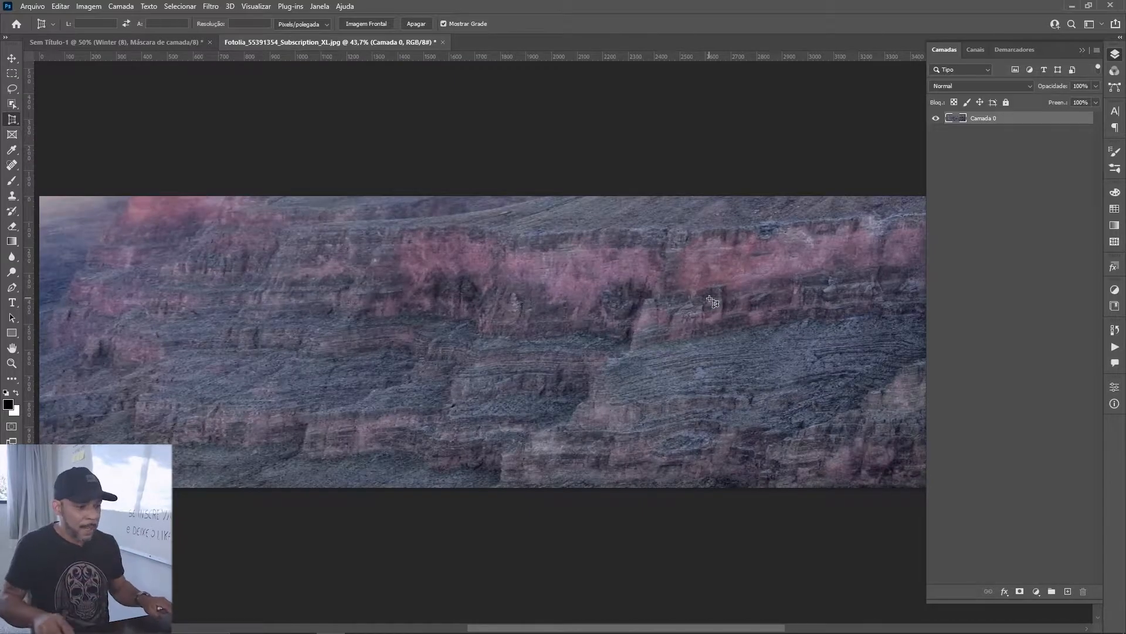
{"action": "left_click", "coordinate": [1082, 51]}
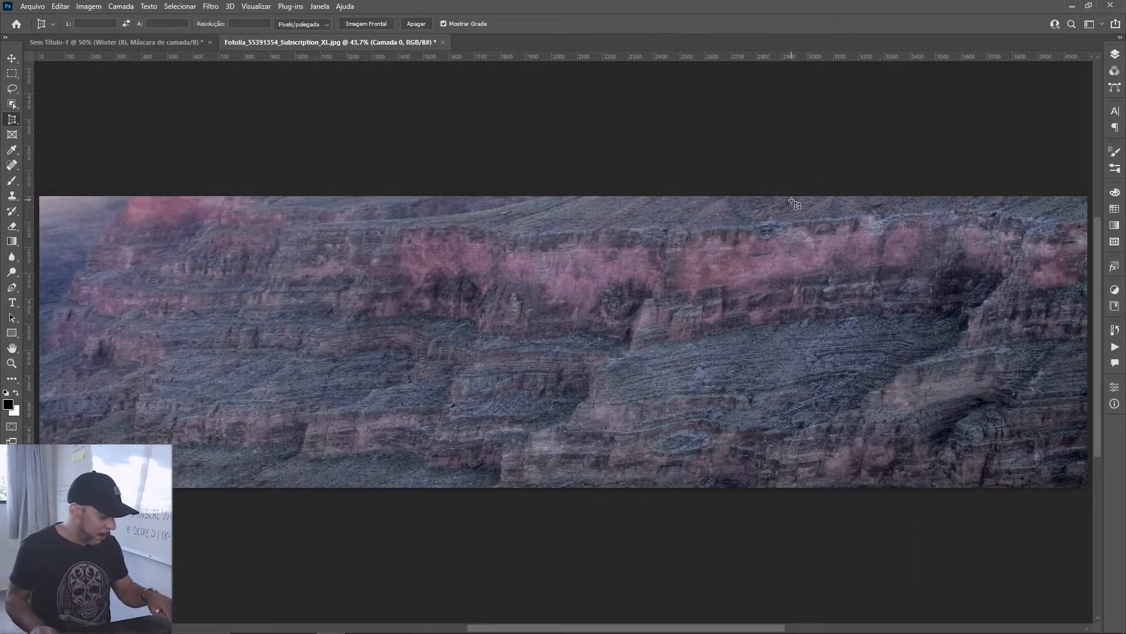
{"action": "left_click", "coordinate": [1114, 54]}
{"action": "right_click", "coordinate": [994, 119]}
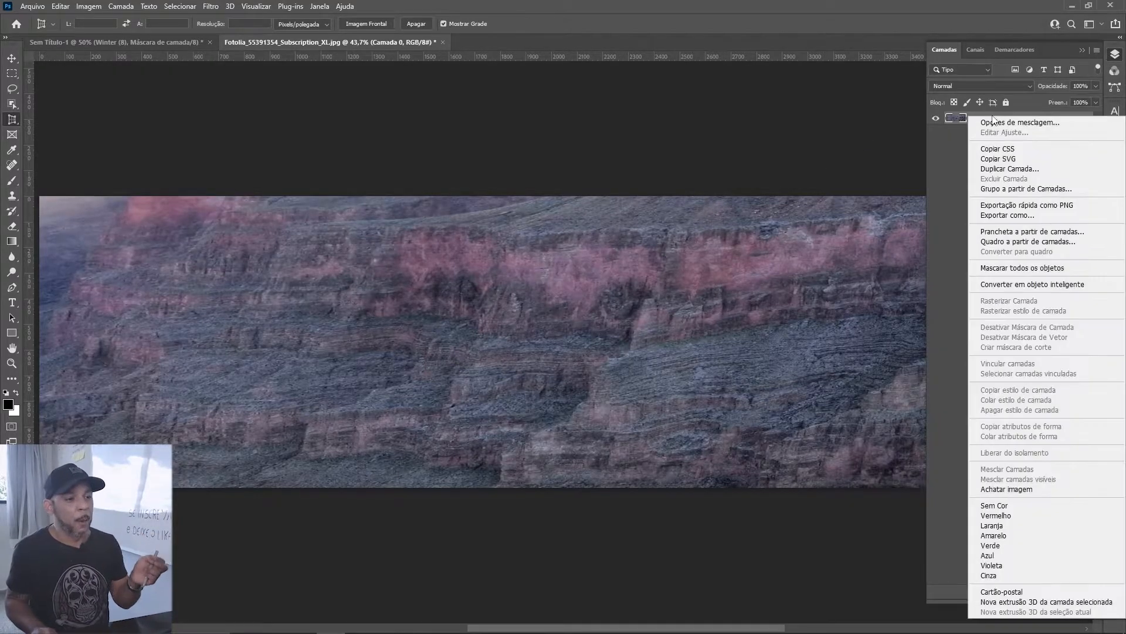
{"action": "left_click", "coordinate": [1006, 285]}
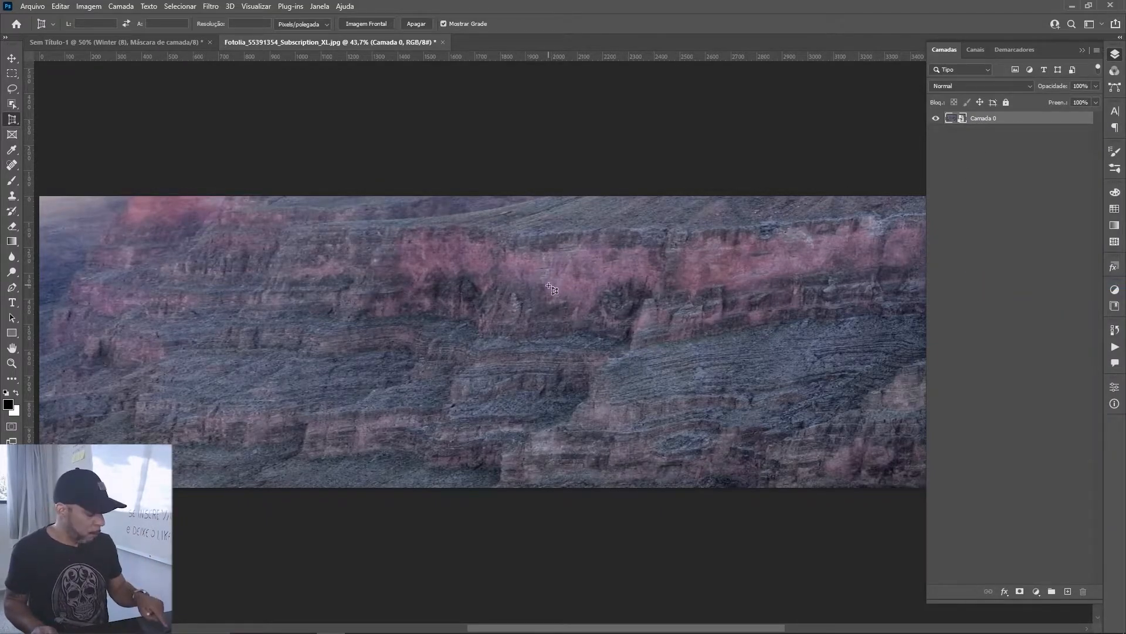
Copy the canyon wall layer into the Sem Título-1 document and move it over the box's side faces
{"action": "key", "text": "v"}
{"action": "left_click_drag", "start_coordinate": [519, 248], "coordinate": [322, 309]}
{"action": "key", "text": "ctrl+minus"}
{"action": "key", "text": "ctrl+minus"}
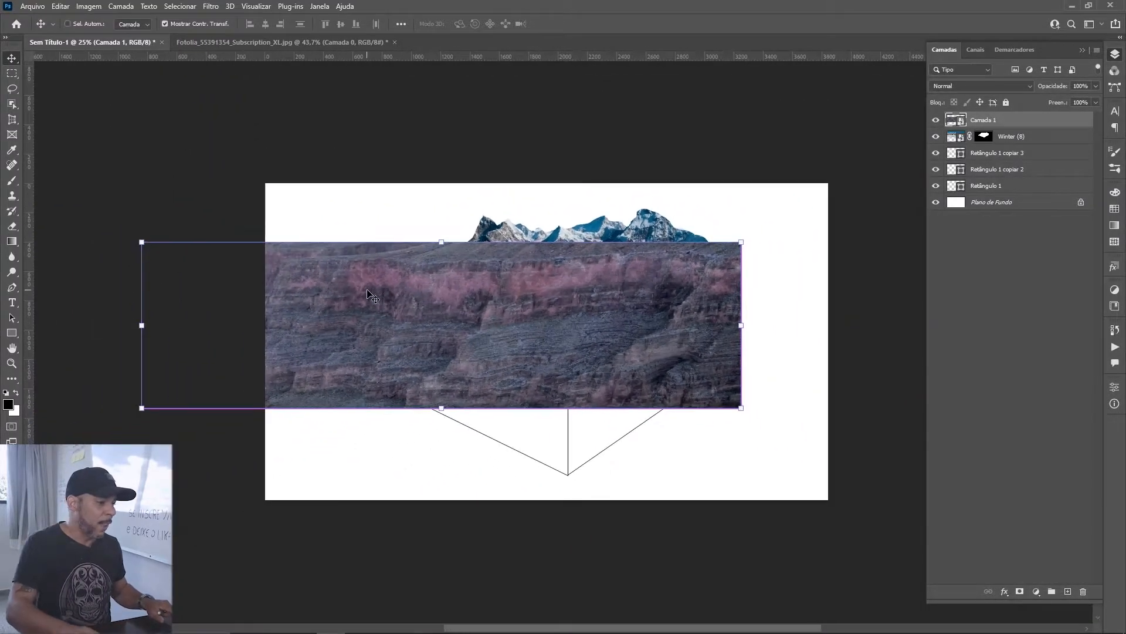
{"action": "left_click_drag", "start_coordinate": [410, 328], "coordinate": [612, 322]}
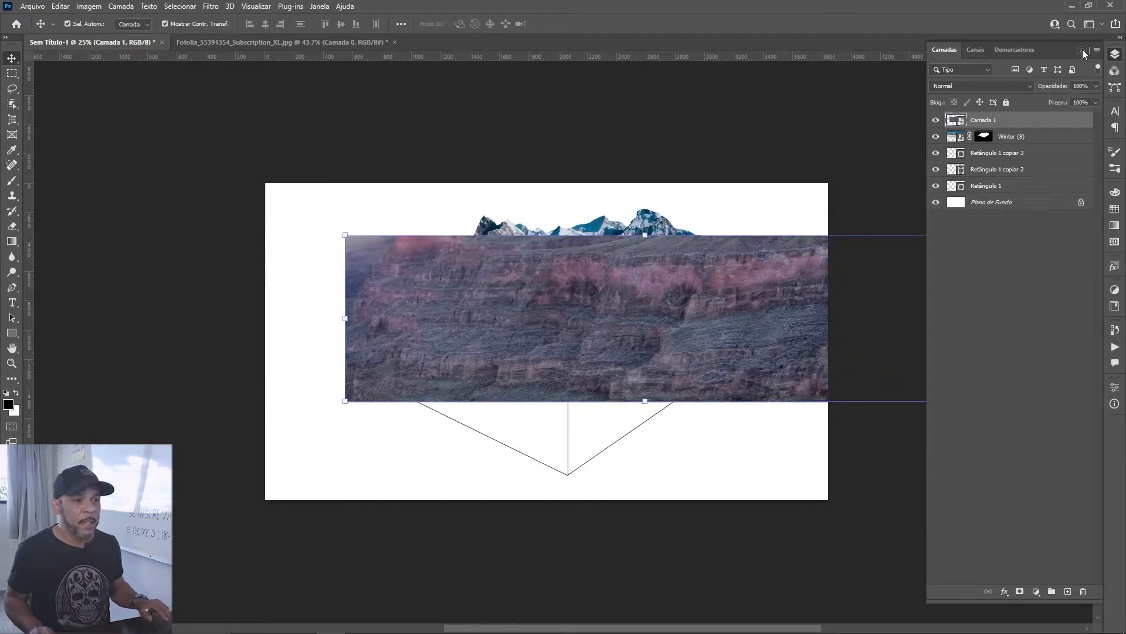
Narrow and skew the canyon wall layer so it roughly follows the box's left side face, and apply the transformation
{"action": "left_click", "coordinate": [1083, 51]}
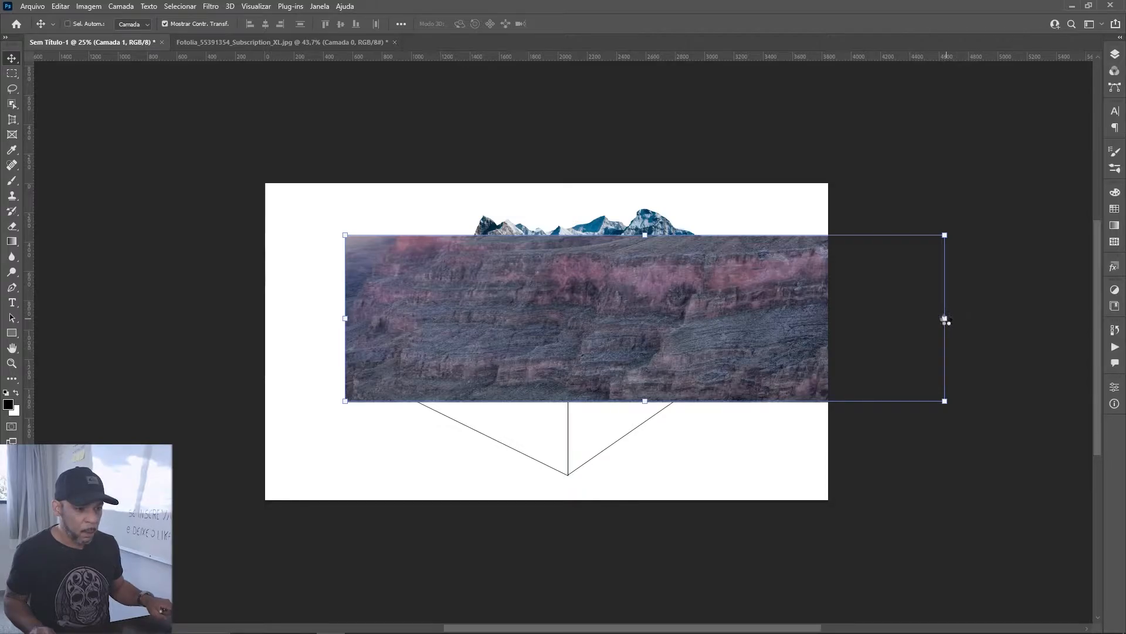
{"action": "left_click", "coordinate": [945, 318]}
{"action": "left_click_drag", "start_coordinate": [946, 322], "coordinate": [585, 424]}
{"action": "mouse_move", "coordinate": [342, 322]}
{"action": "left_mouse_down"}
{"action": "mouse_move", "coordinate": [391, 328]}
{"action": "mouse_move", "coordinate": [358, 329]}
{"action": "left_mouse_up"}
{"action": "key", "text": "Return"}
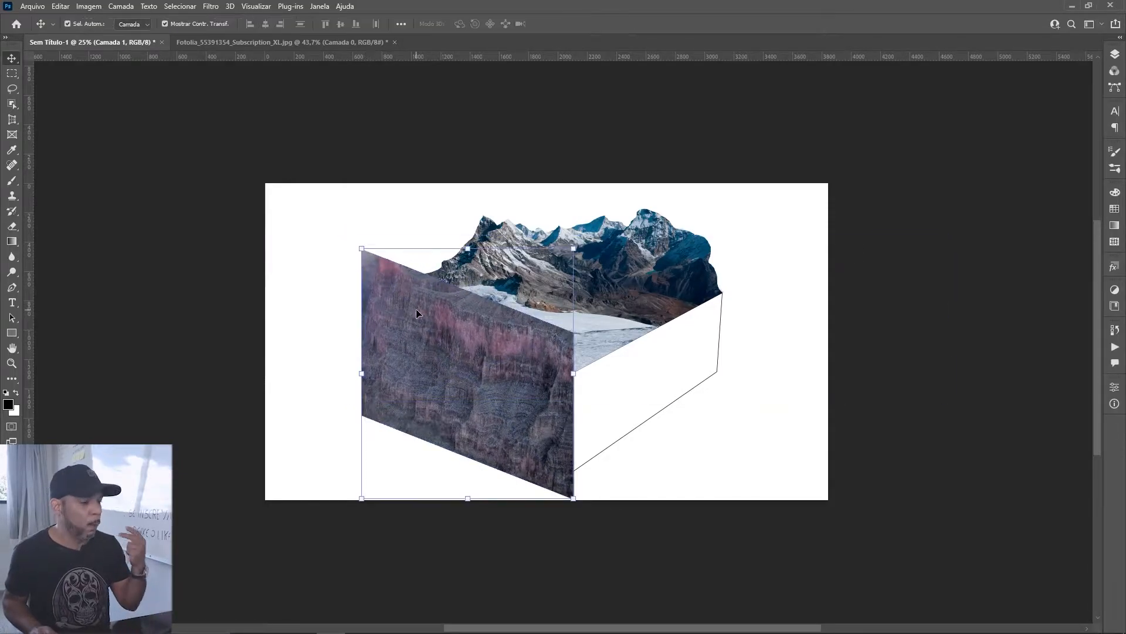
{"action": "left_click", "coordinate": [1115, 57]}
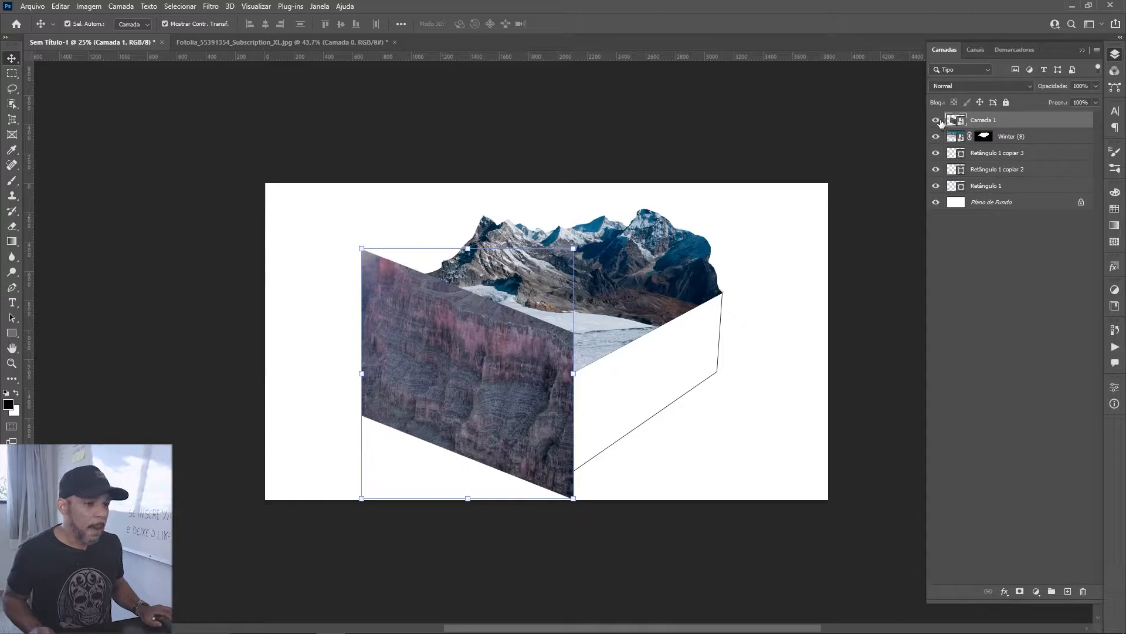
Check which rectangle lies under the canyon wall by briefly hiding Camada 1, and add a layer mask to Camada 1
{"action": "left_click", "coordinate": [935, 120]}
{"action": "left_click", "coordinate": [976, 155]}
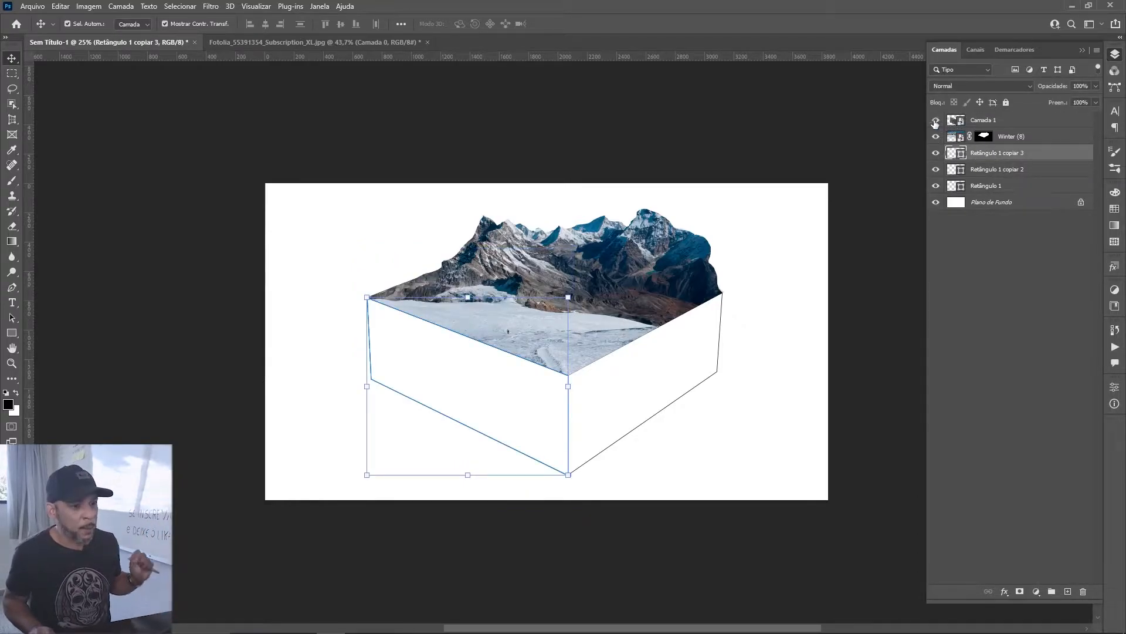
{"action": "left_click", "coordinate": [936, 119]}
{"action": "left_click", "coordinate": [989, 125]}
{"action": "left_click", "coordinate": [1021, 590]}
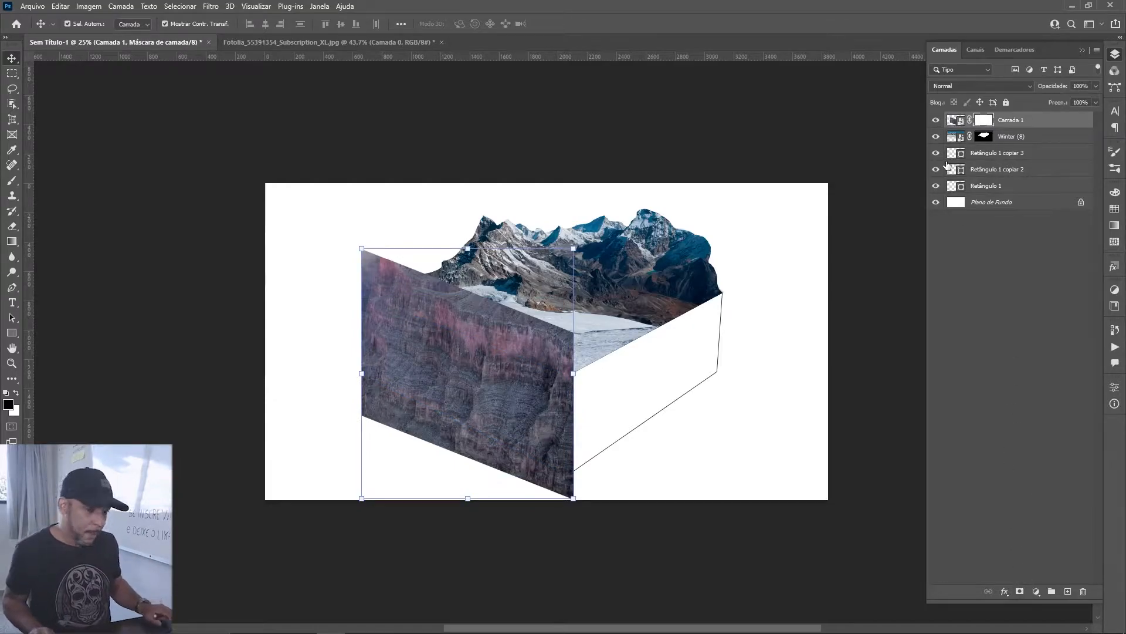
Mask Camada 1 to the box's left face by loading Retângulo 1 copiar 3 as a selection, inverting it, filling the mask with black and deselecting
{"action": "left_click", "coordinate": [960, 156], "text": "ctrl"}
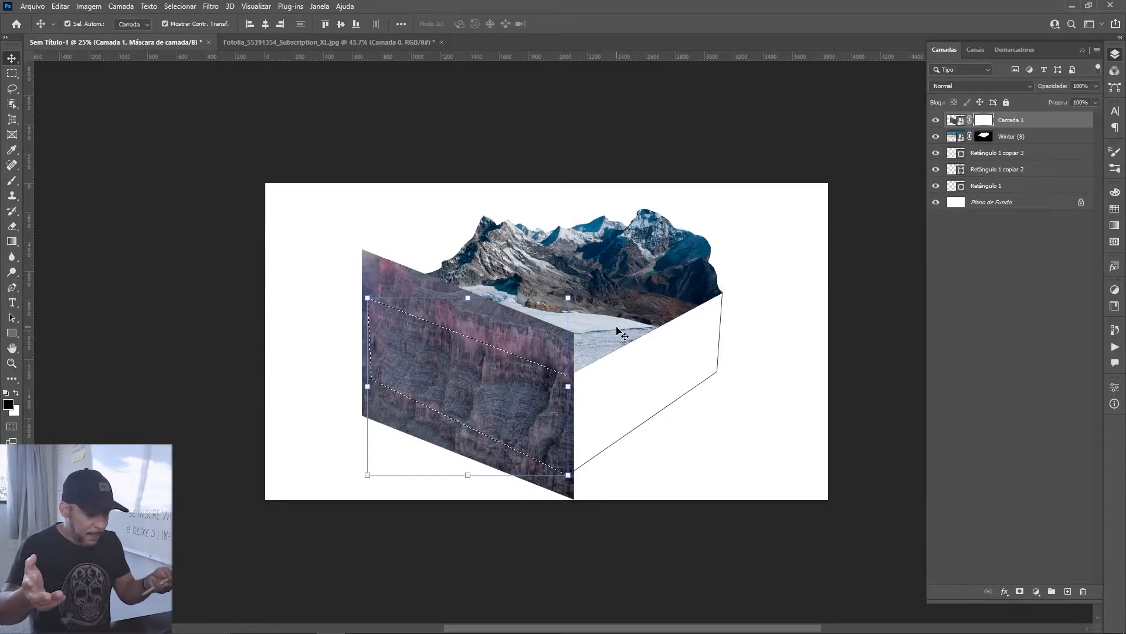
{"action": "key", "text": "ctrl"}
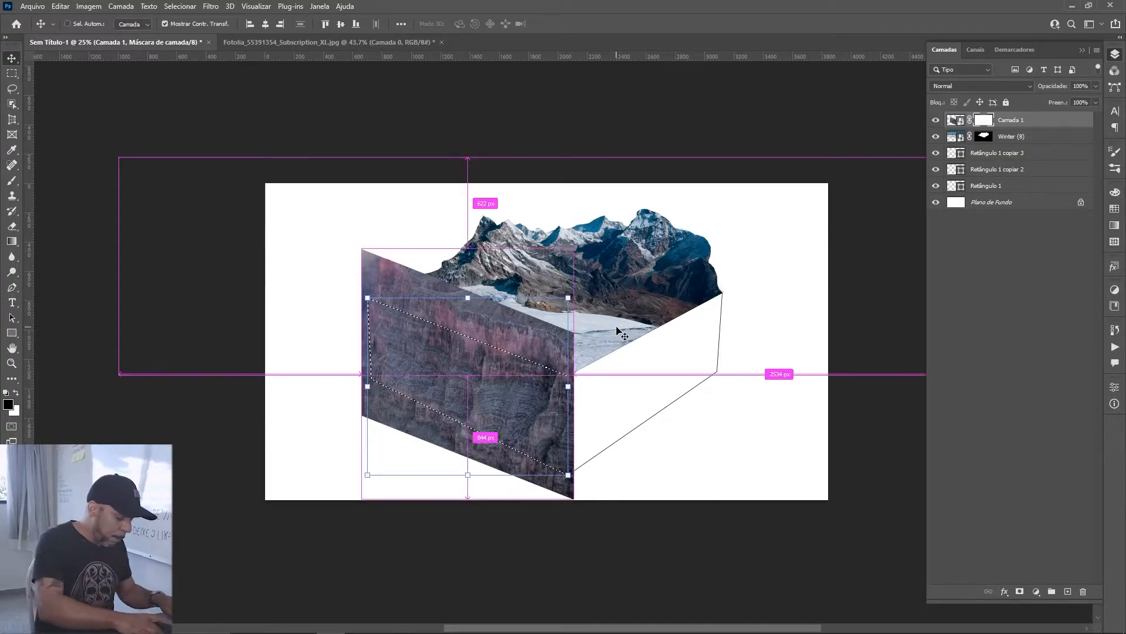
{"action": "key", "text": "ctrl+a"}
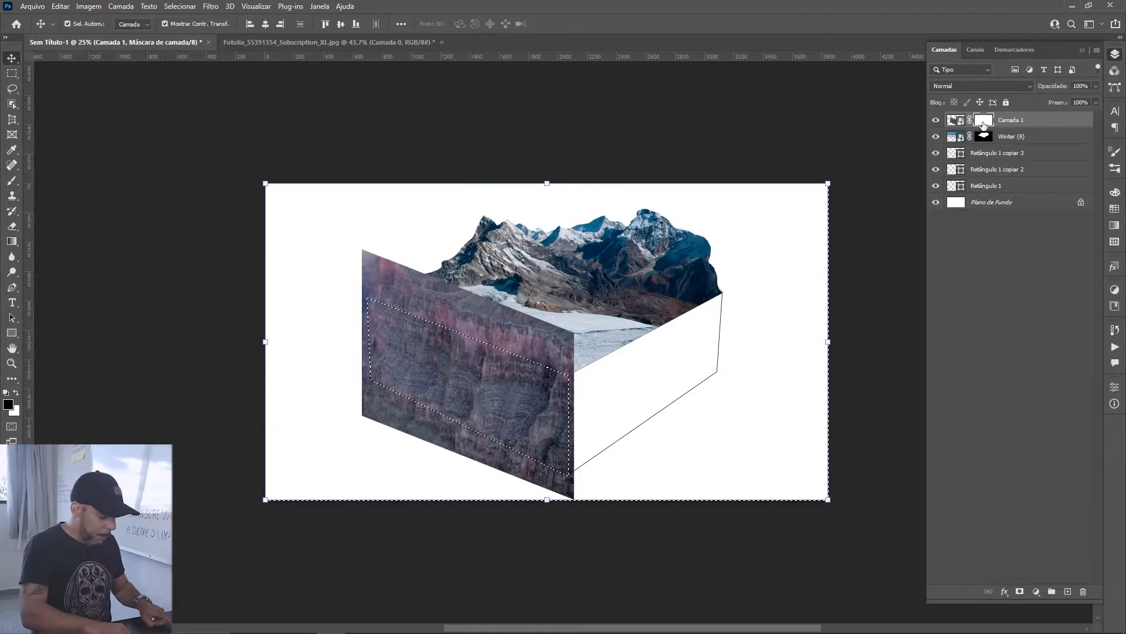
{"action": "key", "text": "alt+BackSpace"}
{"action": "key", "text": "ctrl+d"}
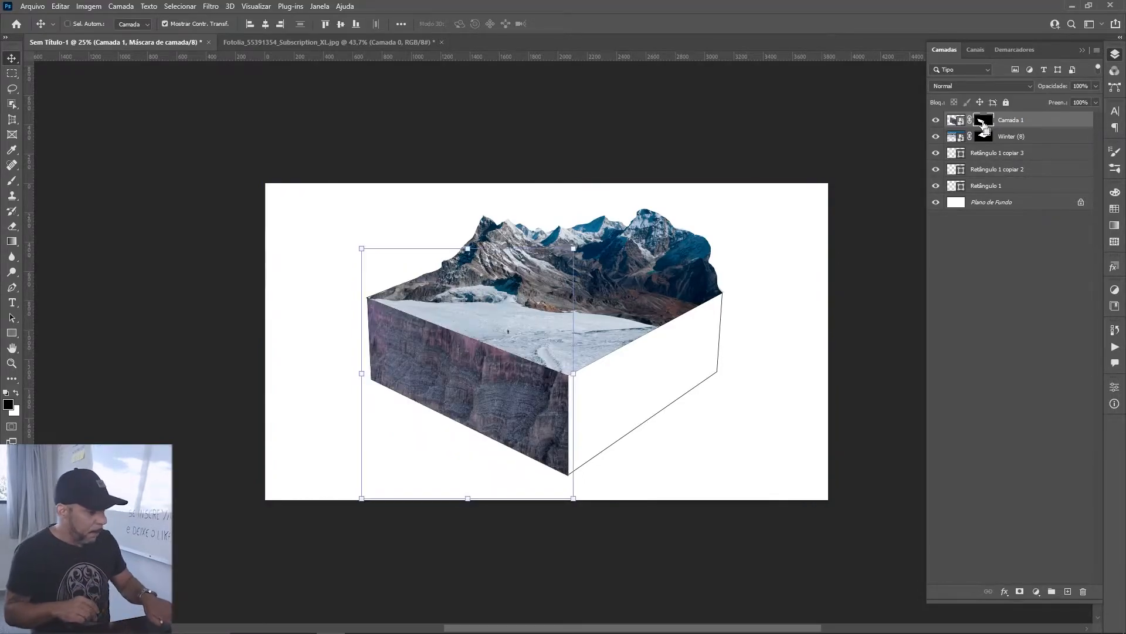
Unlink Camada 1 from its mask and shift the canyon texture slightly down within the left face
{"action": "key", "text": "ctrl+plus"}
{"action": "key", "text": "ctrl+plus"}
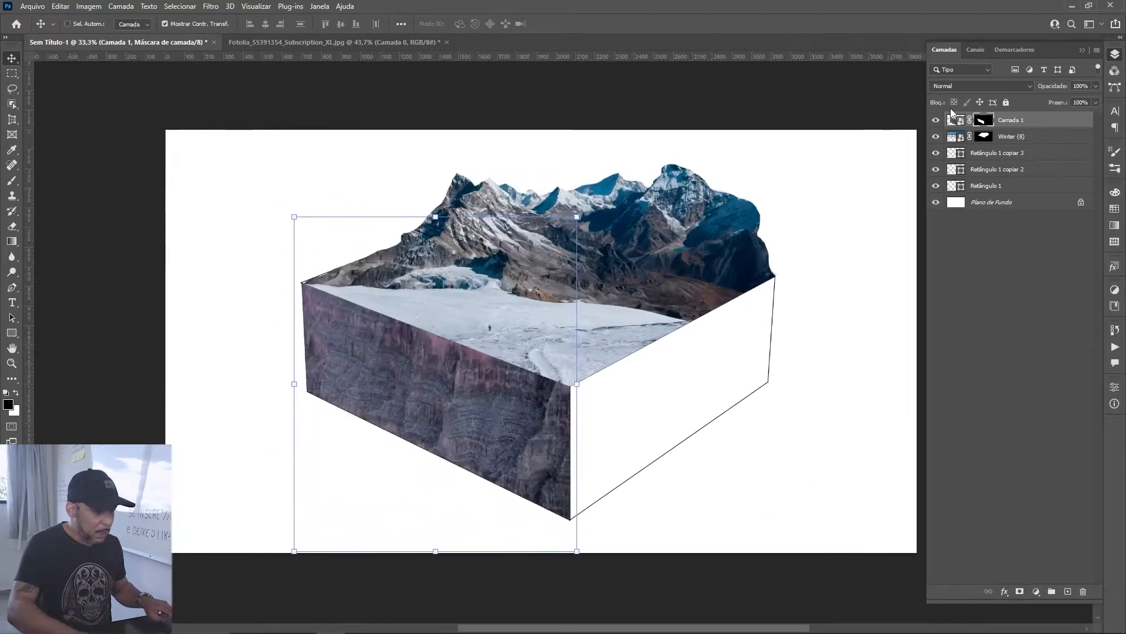
{"action": "left_click_drag", "start_coordinate": [548, 321], "coordinate": [651, 285]}
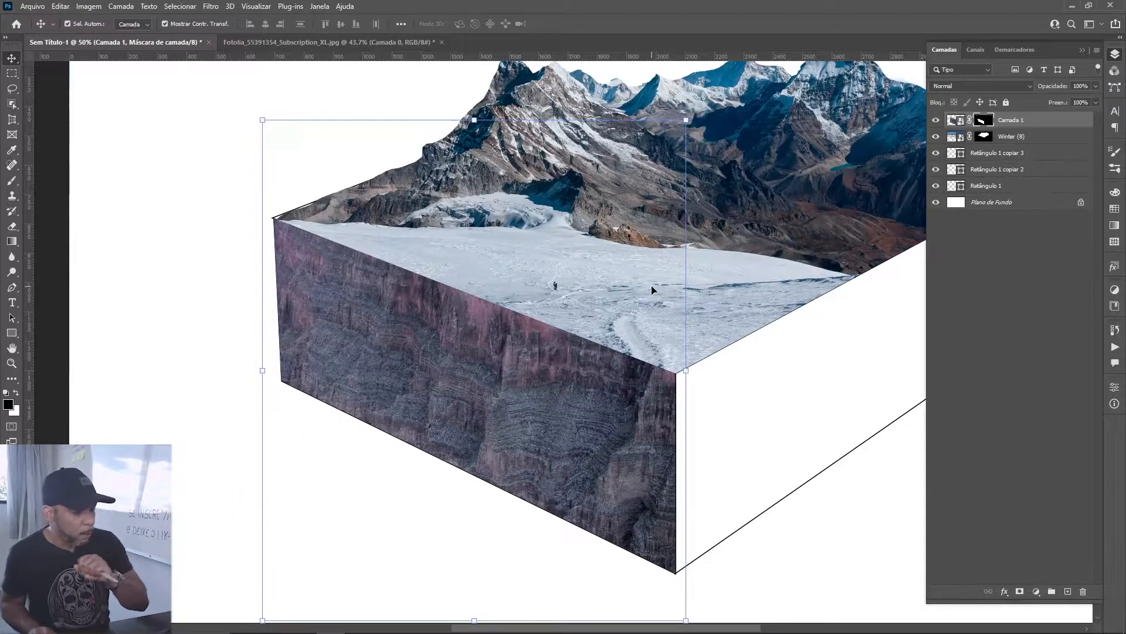
{"action": "left_click", "coordinate": [971, 120]}
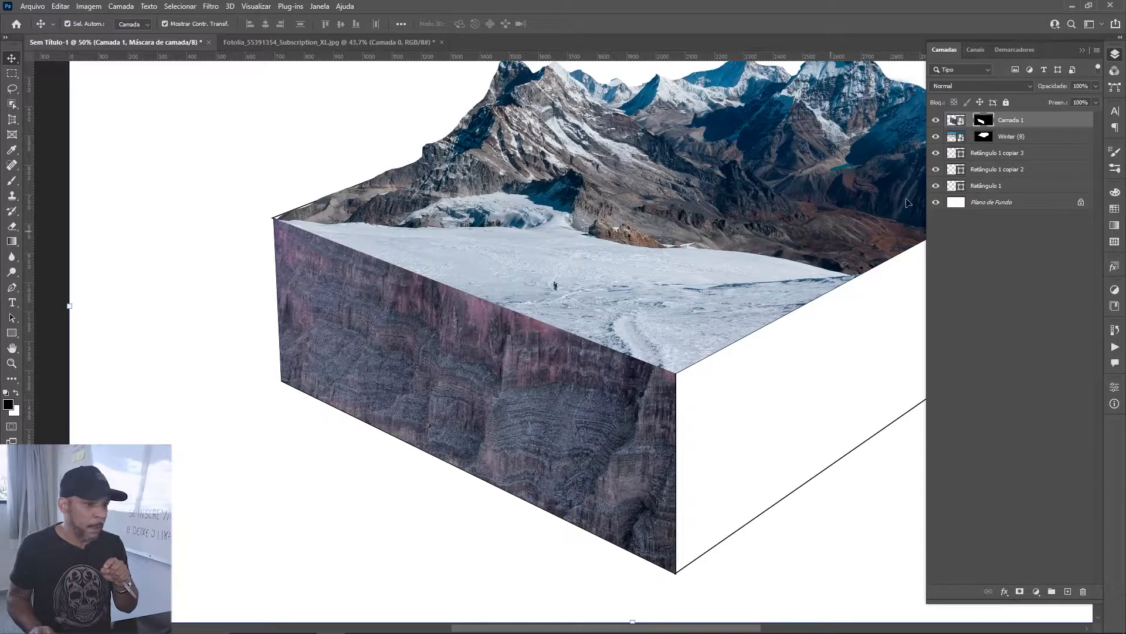
{"action": "left_click", "coordinate": [957, 123]}
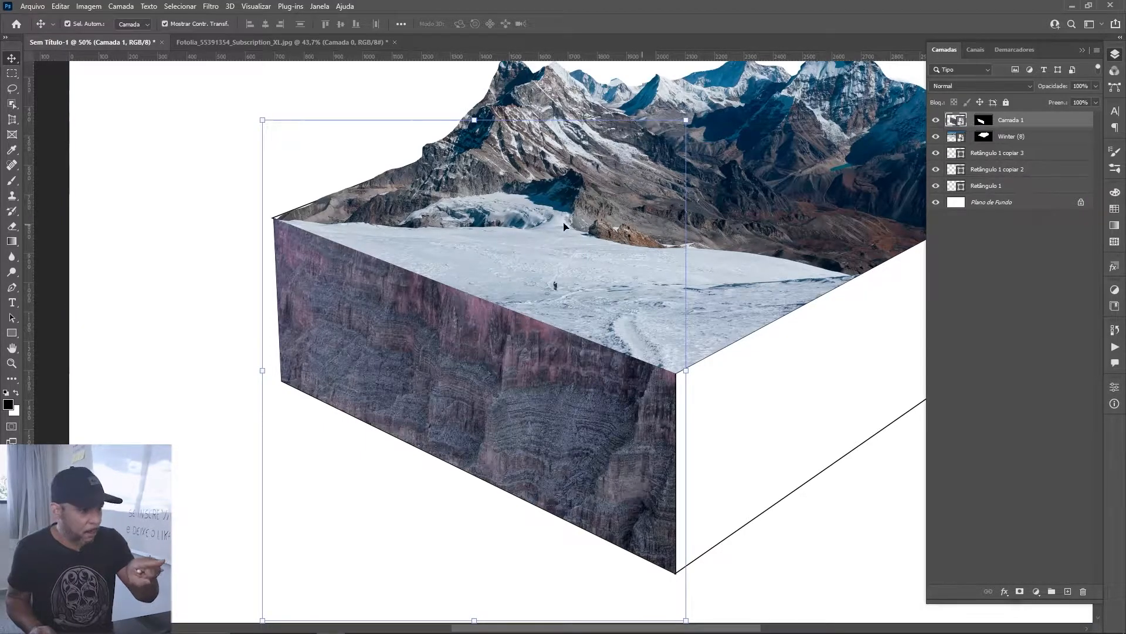
{"action": "mouse_move", "coordinate": [552, 396]}
{"action": "left_mouse_down"}
{"action": "mouse_move", "coordinate": [566, 387]}
{"action": "mouse_move", "coordinate": [601, 408]}
{"action": "mouse_move", "coordinate": [517, 379]}
{"action": "mouse_move", "coordinate": [560, 386]}
{"action": "left_mouse_up"}
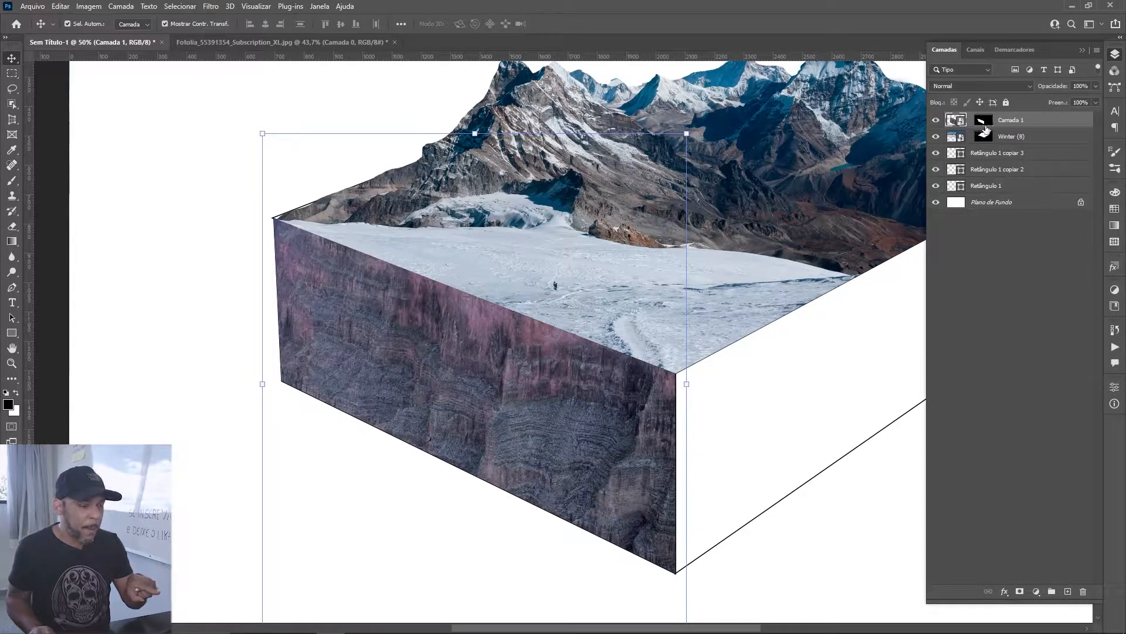
Relink Camada 1 to its mask, try moving both together away from the left face, and undo the move
{"action": "left_click", "coordinate": [970, 120]}
{"action": "left_click_drag", "start_coordinate": [604, 413], "coordinate": [447, 347]}
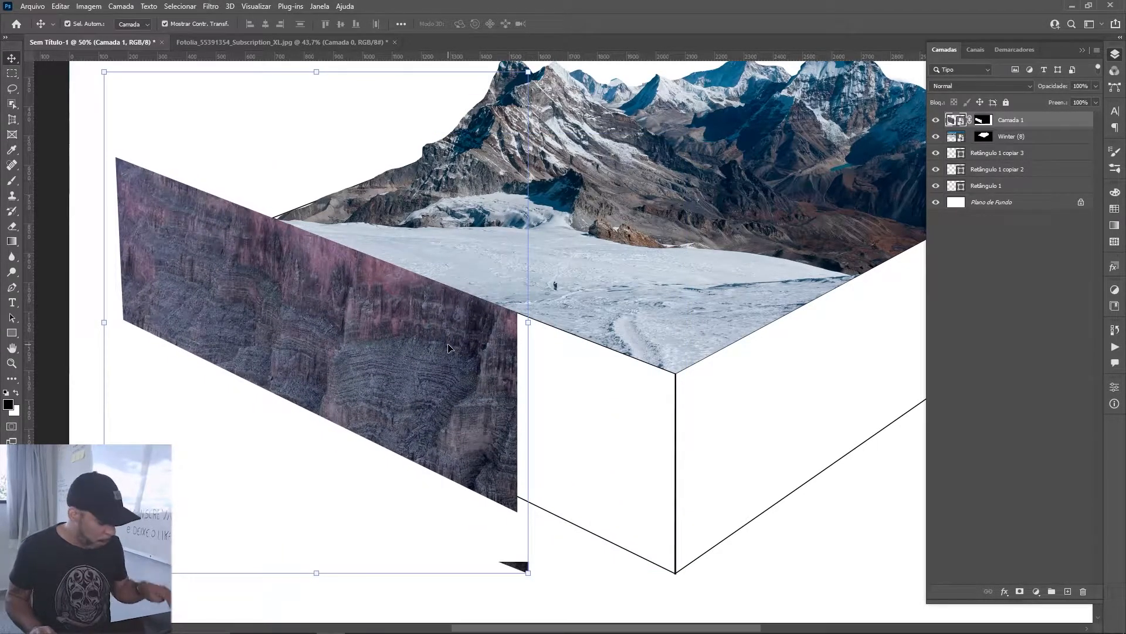
{"action": "key", "text": "ctrl+z"}
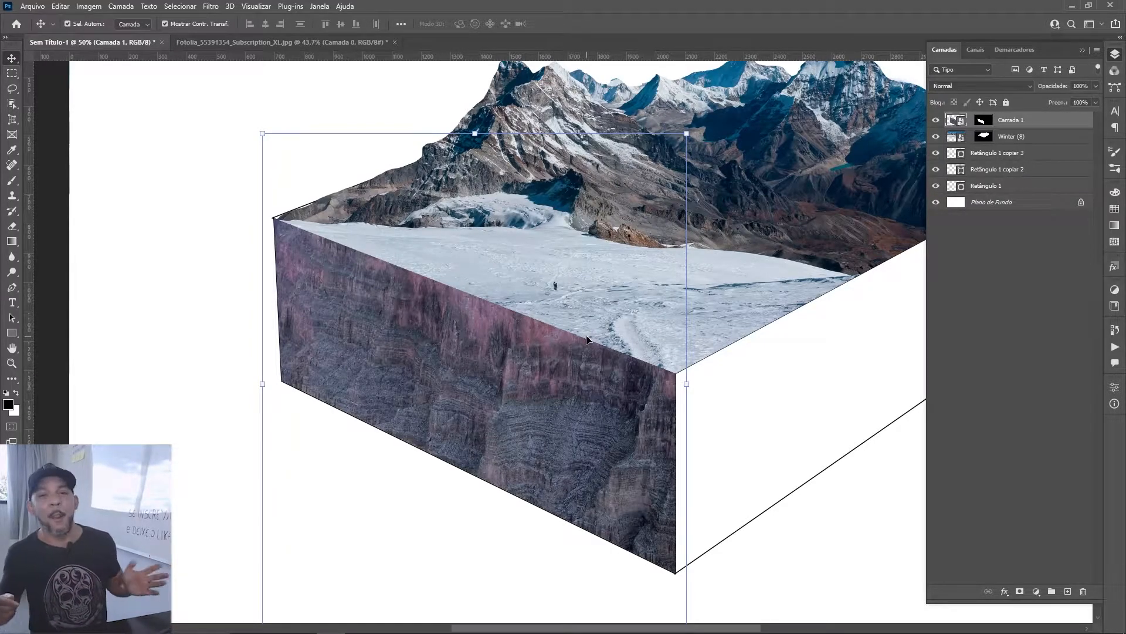
On Camada 1's mask, lasso a strip with an irregular rim along the whole upper edge of the left face
{"action": "left_click", "coordinate": [984, 120]}
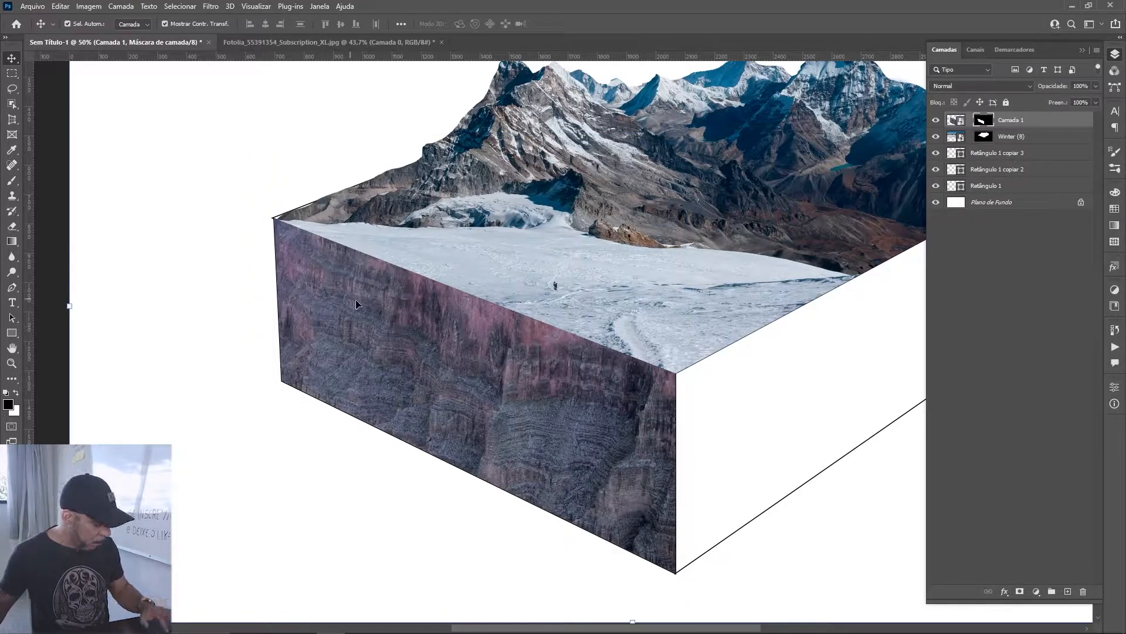
{"action": "key", "text": "l"}
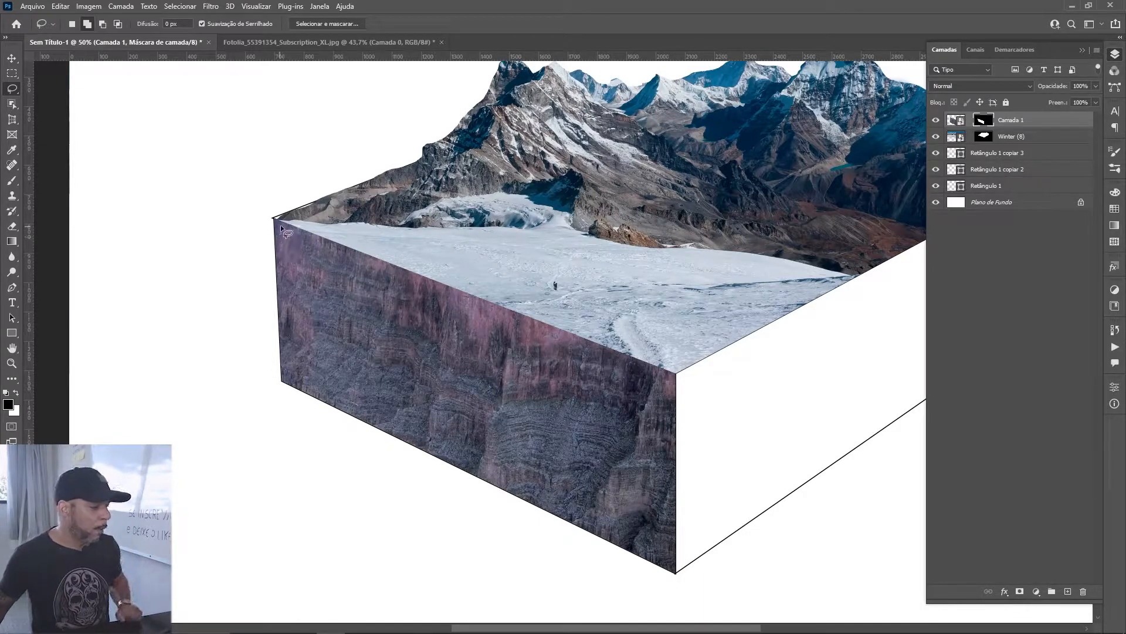
{"action": "mouse_move", "coordinate": [274, 218]}
{"action": "left_mouse_down"}
{"action": "mouse_move", "coordinate": [468, 292]}
{"action": "mouse_move", "coordinate": [439, 312]}
{"action": "mouse_move", "coordinate": [366, 312]}
{"action": "mouse_move", "coordinate": [301, 283]}
{"action": "mouse_move", "coordinate": [279, 221]}
{"action": "left_mouse_up"}
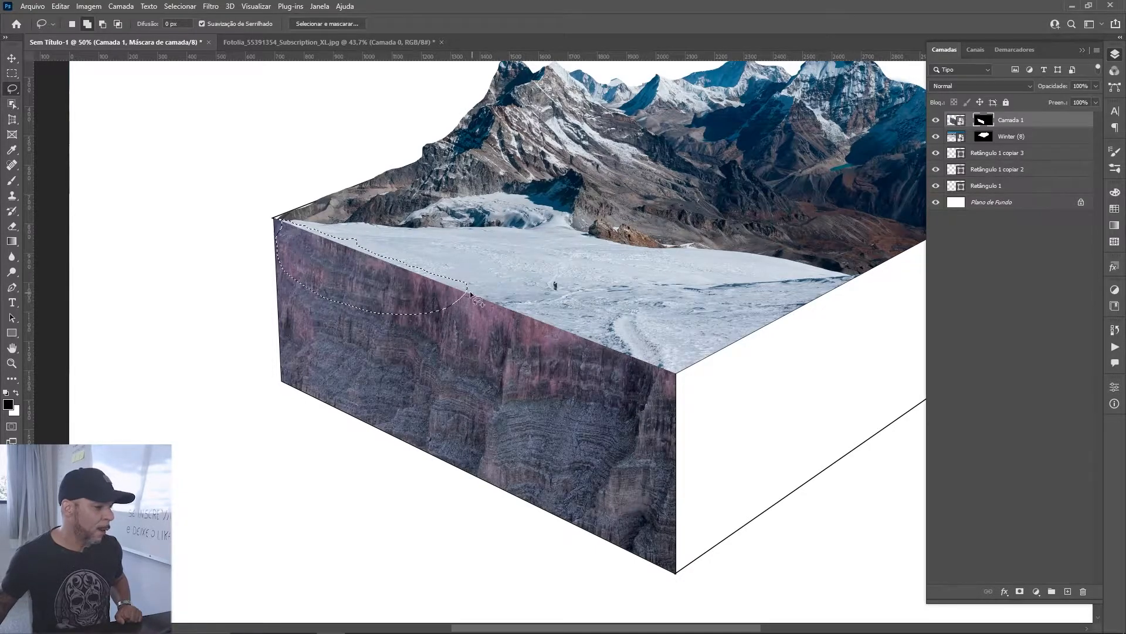
{"action": "left_click_drag", "start_coordinate": [466, 285], "coordinate": [555, 318]}
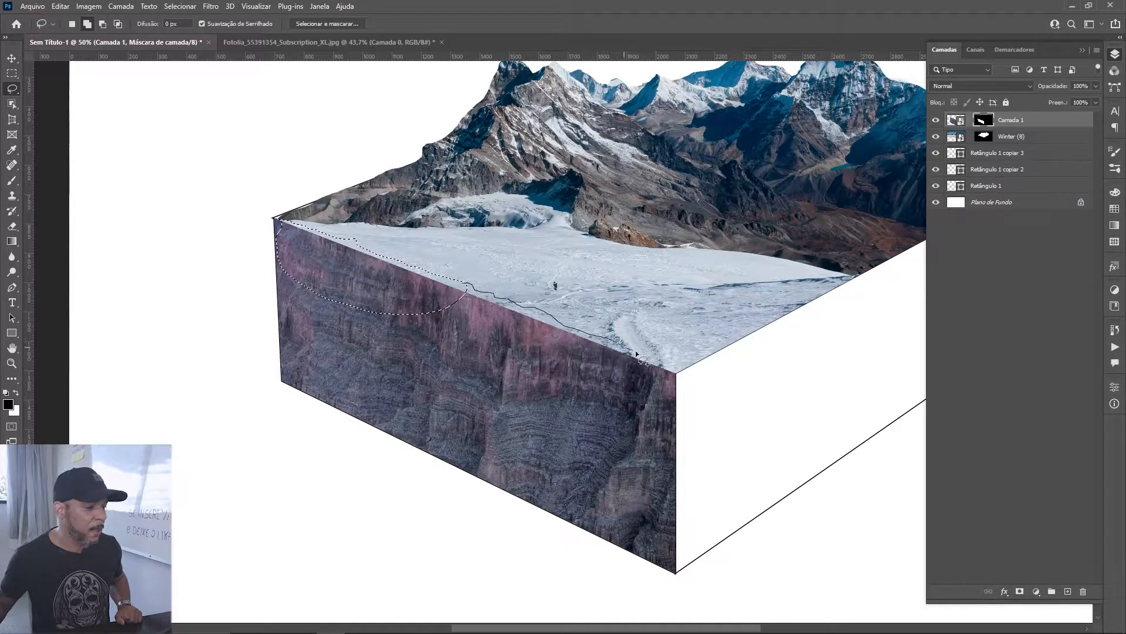
{"action": "mouse_move", "coordinate": [660, 364]}
{"action": "left_mouse_down"}
{"action": "mouse_move", "coordinate": [673, 378]}
{"action": "mouse_move", "coordinate": [610, 393]}
{"action": "mouse_move", "coordinate": [458, 349]}
{"action": "mouse_move", "coordinate": [433, 314]}
{"action": "left_mouse_up"}
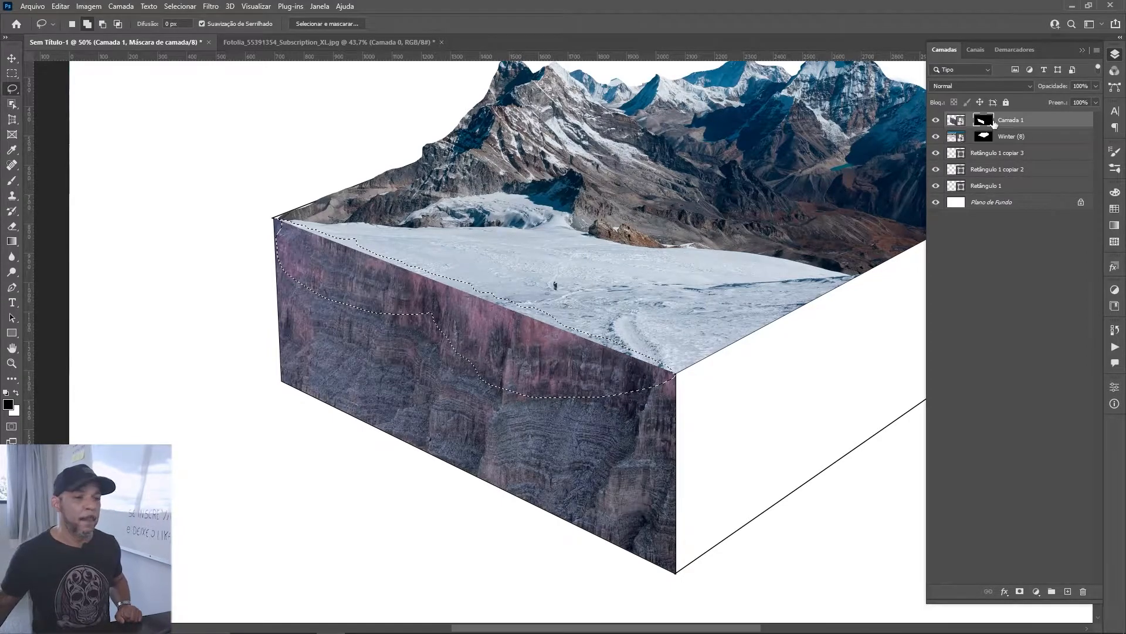
Replace the black fill of the lassoed strip on Camada 1's mask with white to reveal a jagged rock rim, and deselect
{"action": "key", "text": "alt+BackSpace"}
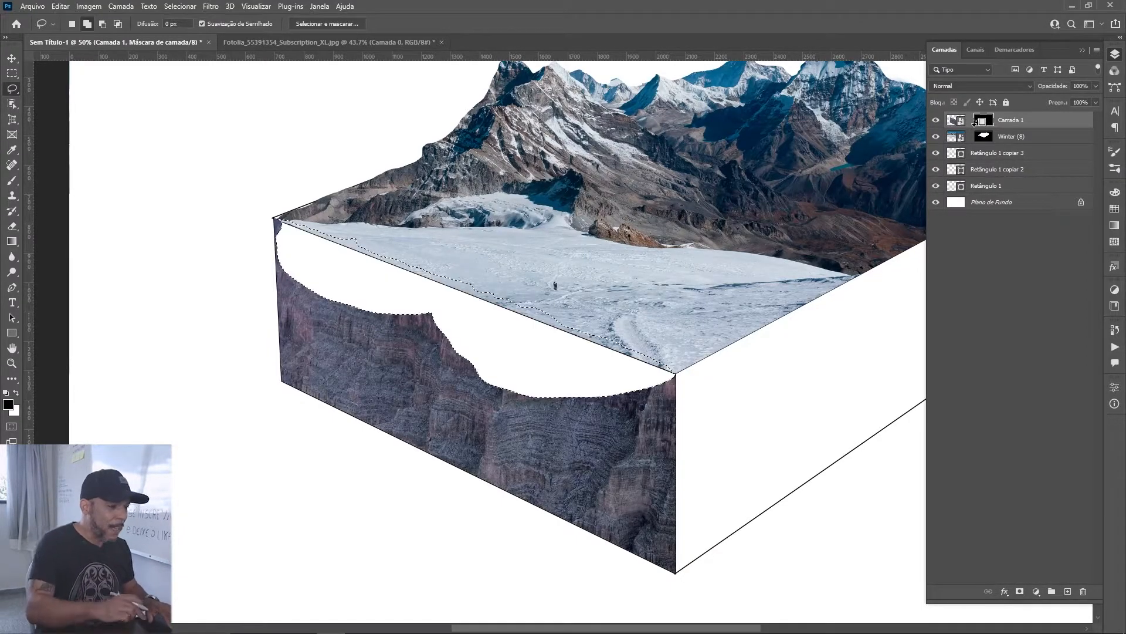
{"action": "key", "text": "ctrl+z"}
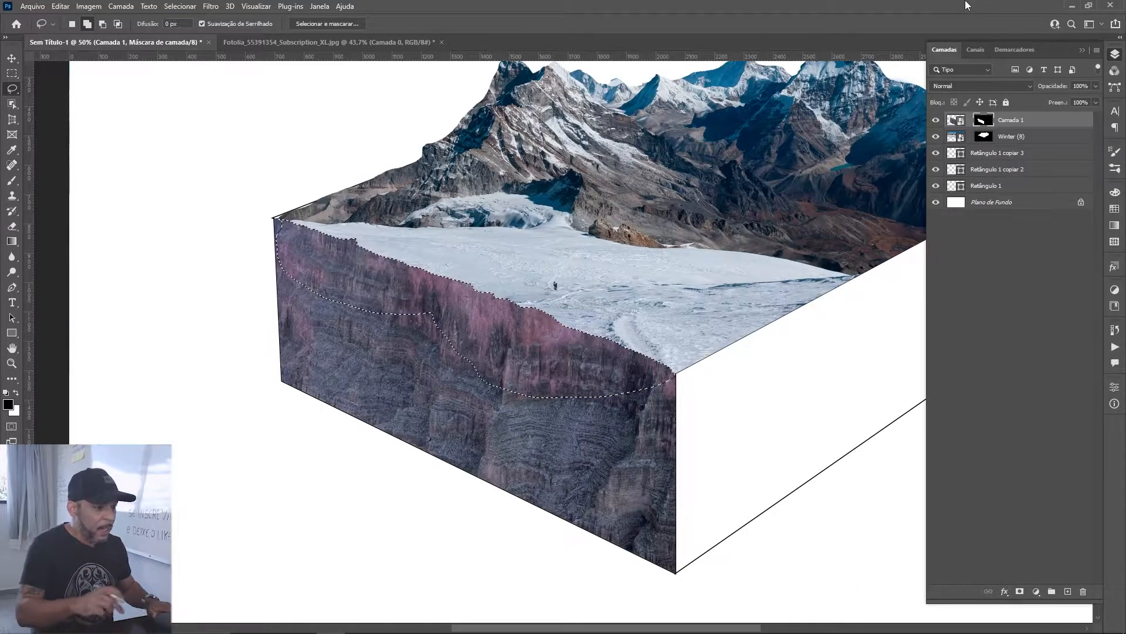
{"action": "left_click", "coordinate": [657, 189]}
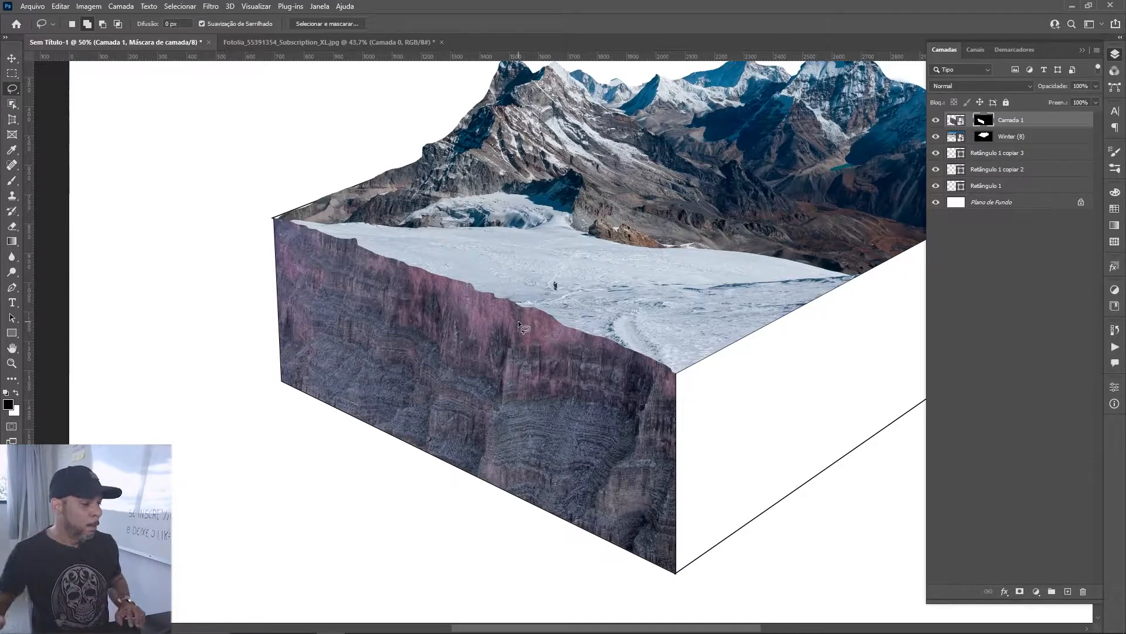
Copy the canyon wall from the Fotolia_55391354_Subscription_XL.jpg document into Sem Título-1 again as a new layer
{"action": "left_click_drag", "start_coordinate": [660, 423], "coordinate": [531, 379]}
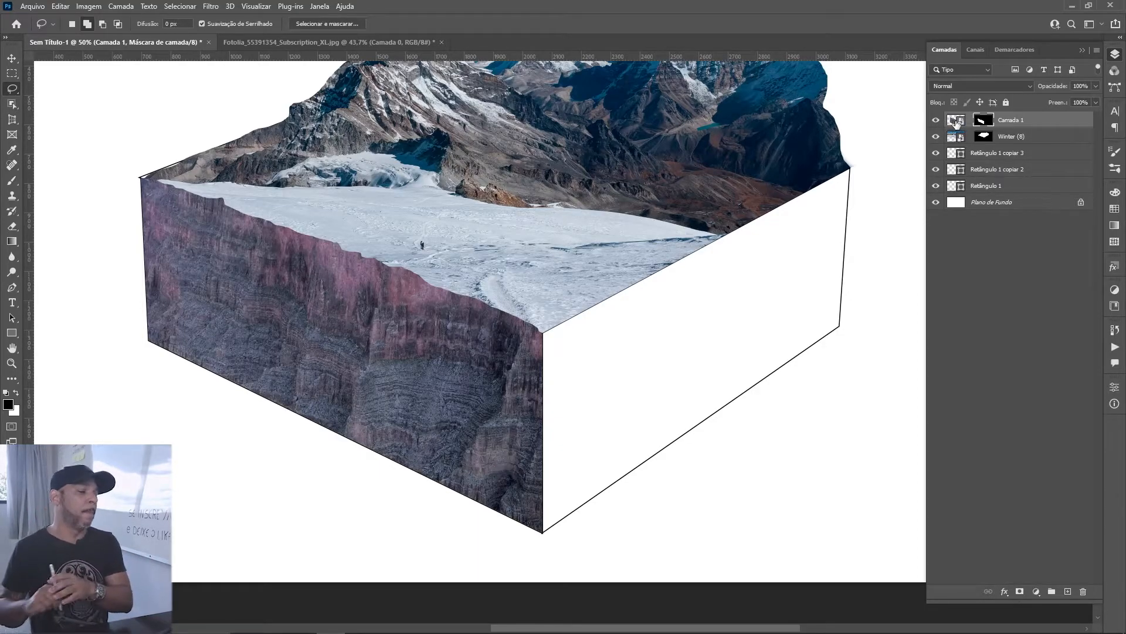
{"action": "left_click", "coordinate": [365, 39]}
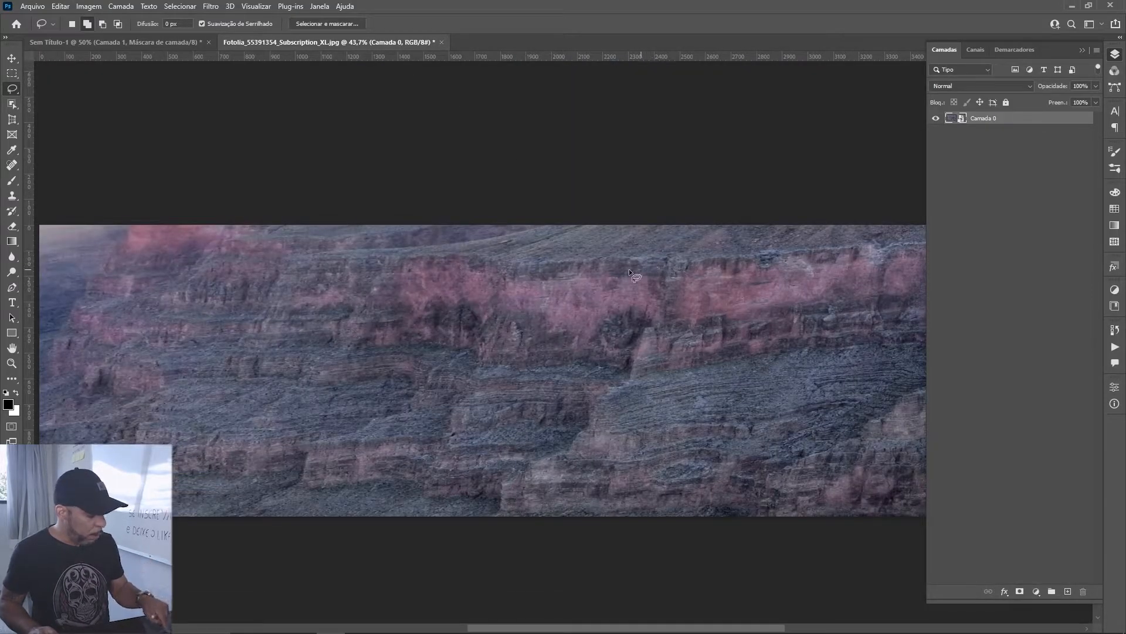
{"action": "key", "text": "v"}
{"action": "left_click_drag", "start_coordinate": [587, 284], "coordinate": [709, 407]}
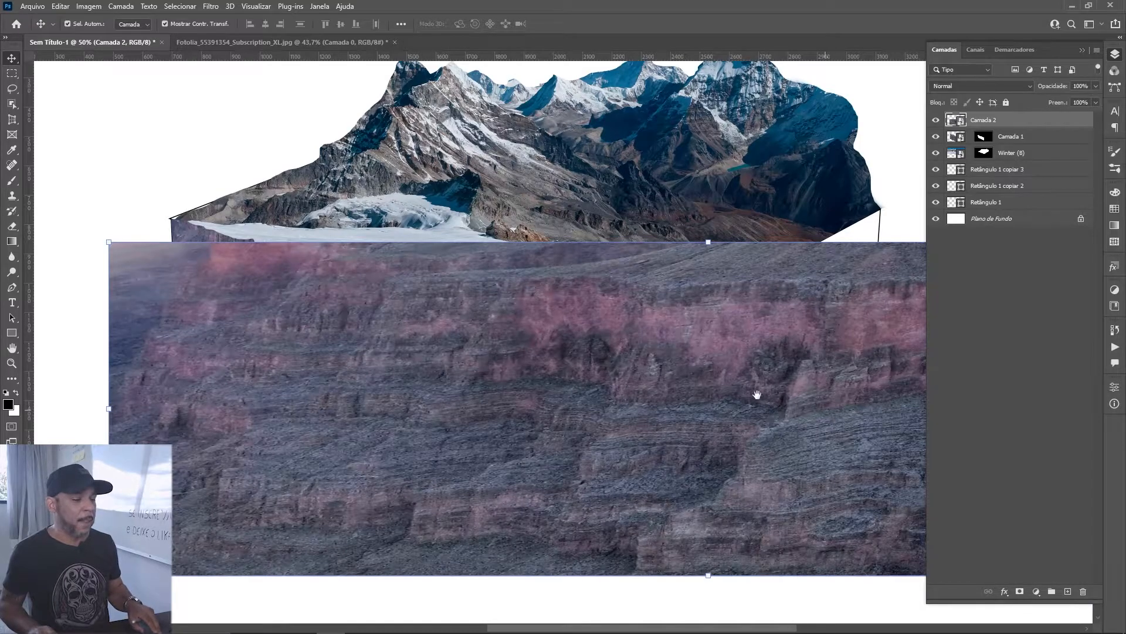
Narrow and skew the new canyon layer, Camada 2, so it covers the box's right side face, and apply the transformation
{"action": "left_click_drag", "start_coordinate": [826, 408], "coordinate": [575, 352]}
{"action": "key", "text": "ctrl+minus"}
{"action": "key", "text": "ctrl+minus"}
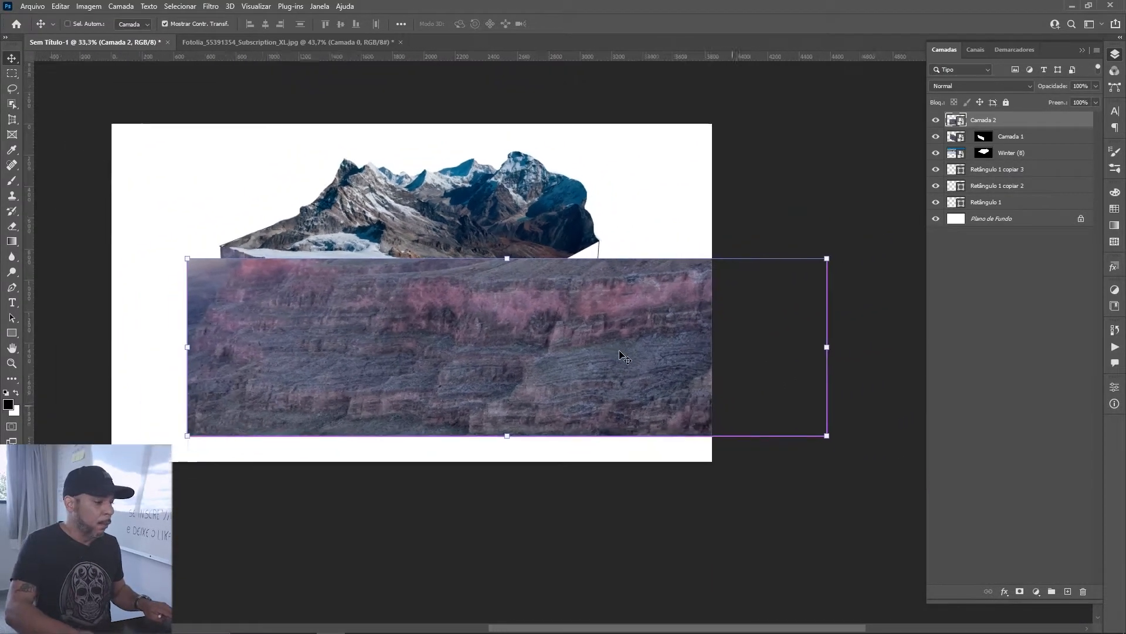
{"action": "left_click_drag", "start_coordinate": [810, 351], "coordinate": [601, 287]}
{"action": "left_click_drag", "start_coordinate": [211, 346], "coordinate": [436, 378]}
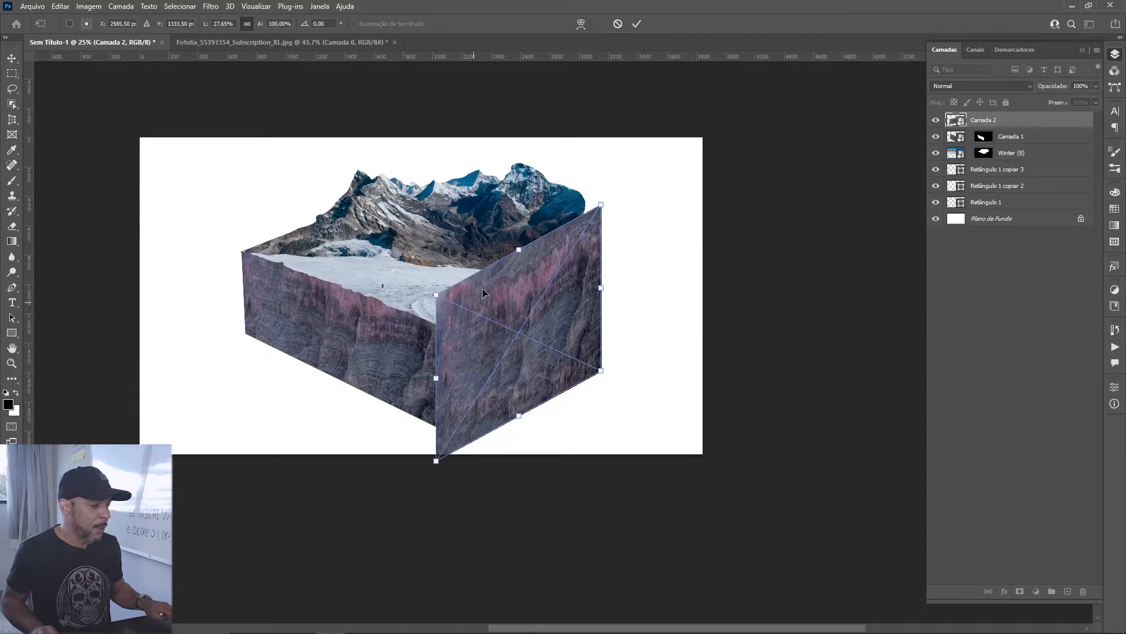
{"action": "left_click_drag", "start_coordinate": [519, 251], "coordinate": [519, 288]}
{"action": "left_click_drag", "start_coordinate": [545, 392], "coordinate": [551, 369]}
{"action": "key", "text": "Return"}
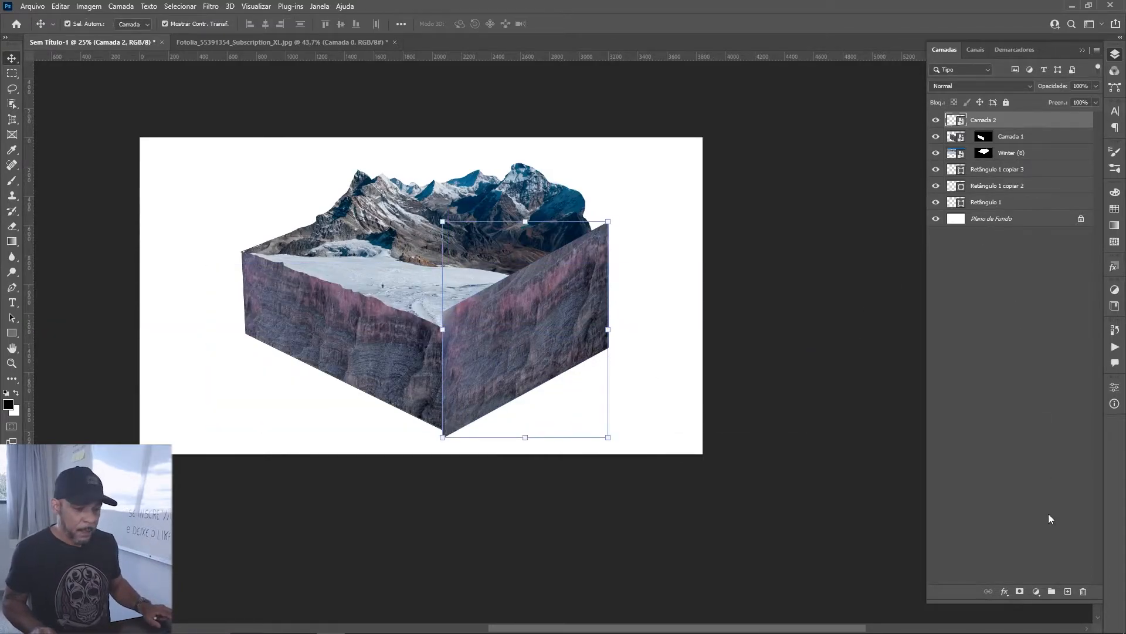
Add a mask to Camada 2 and fill it with black outside the right face's rectangle, Retângulo 1 copiar 2, and deselect everything
{"action": "left_click", "coordinate": [1021, 589]}
{"action": "left_click", "coordinate": [962, 202], "text": "ctrl"}
{"action": "left_click", "coordinate": [961, 185], "text": "ctrl"}
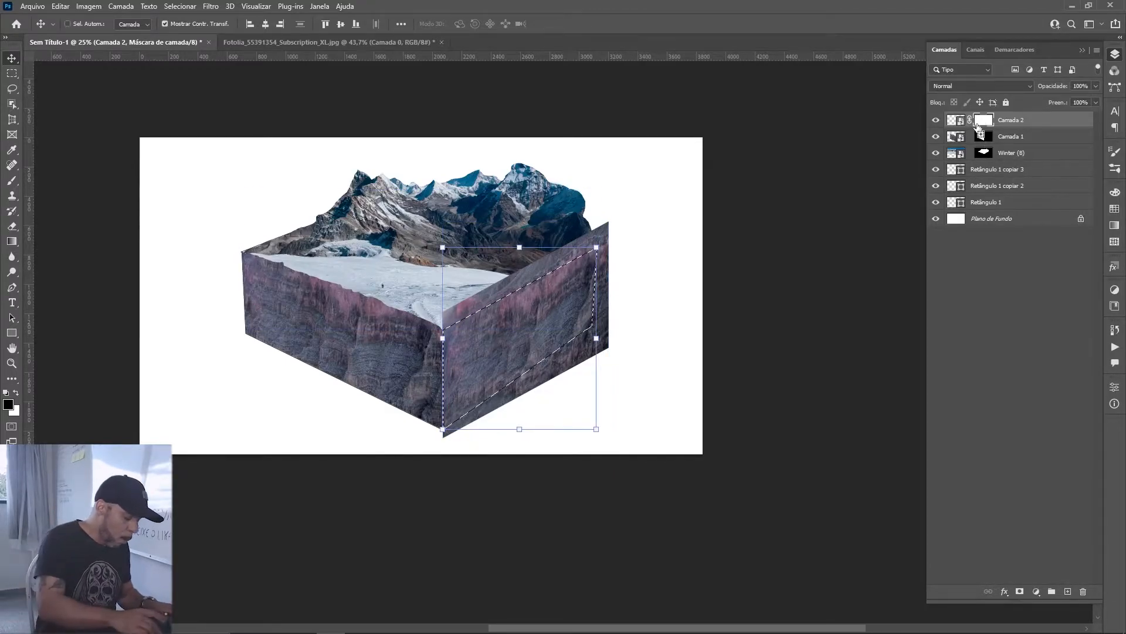
{"action": "key", "text": "ctrl+shift+i"}
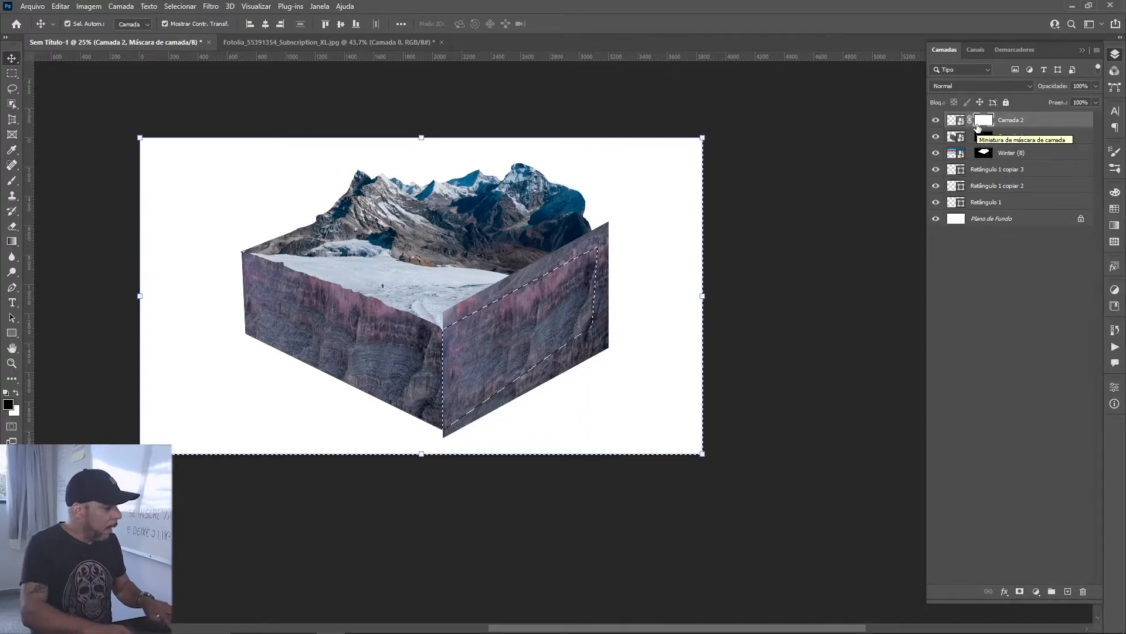
{"action": "key", "text": "alt+BackSpace"}
{"action": "key", "text": "ctrl+d"}
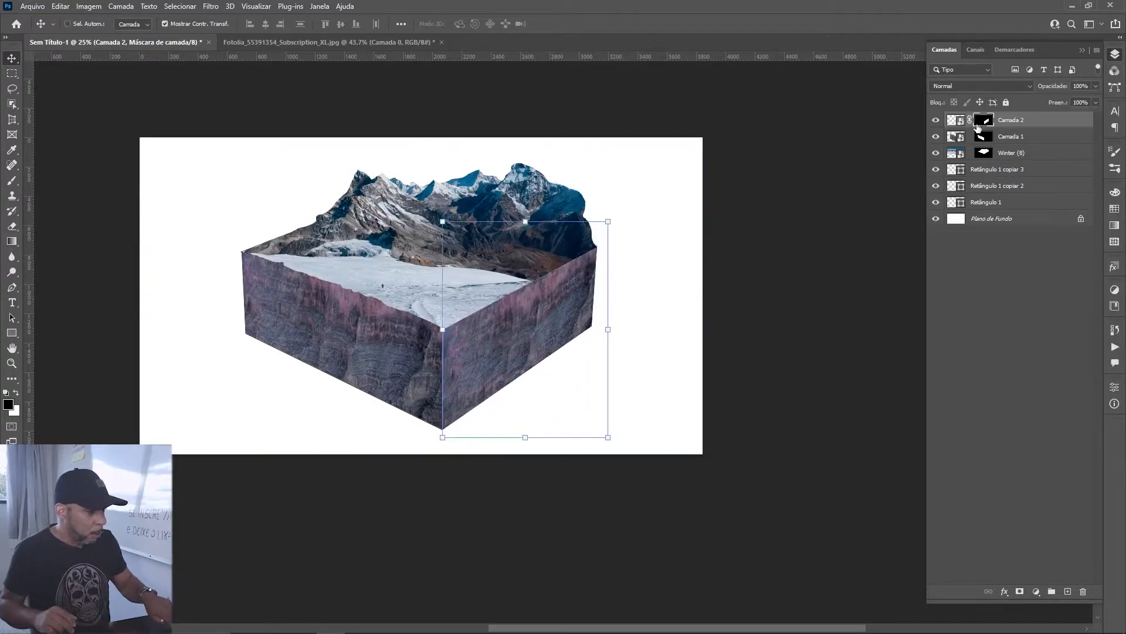
{"action": "left_click", "coordinate": [799, 252]}
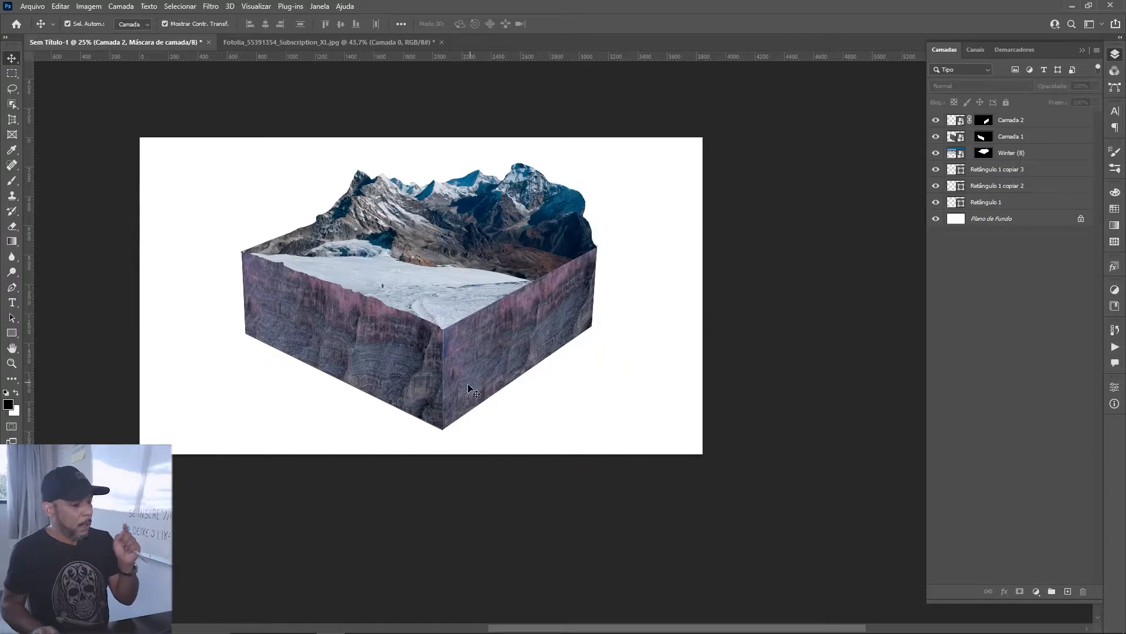
Target Camada 2's mask and lasso an irregular, jagged strip along the upper edge of the block's right face
{"action": "left_click", "coordinate": [981, 125]}
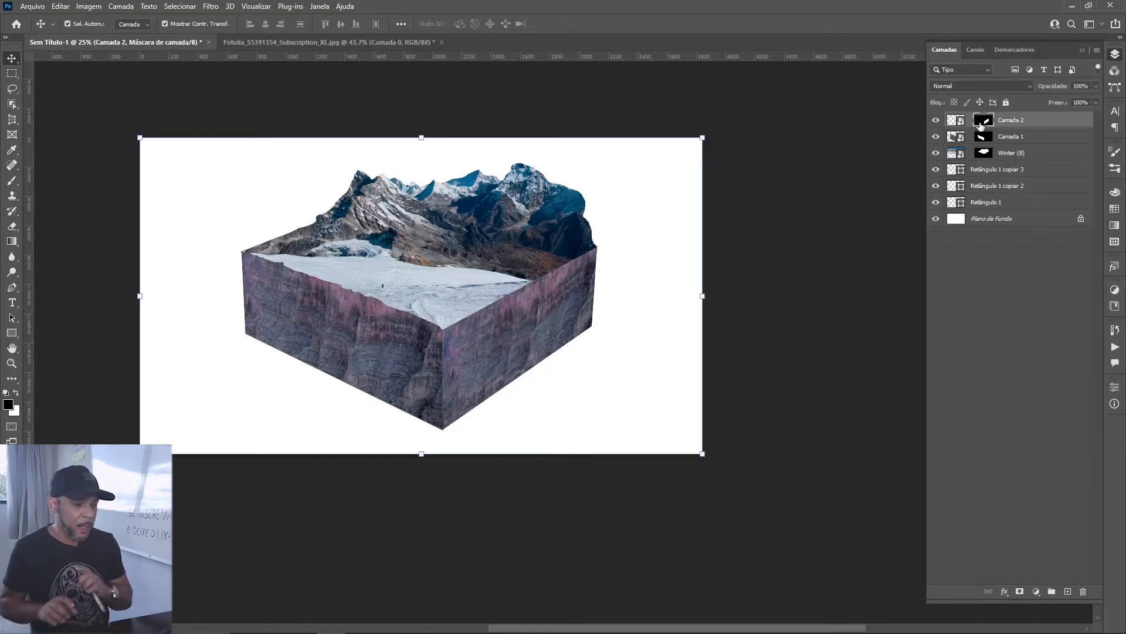
{"action": "key", "text": "z"}
{"action": "left_click_drag", "start_coordinate": [457, 342], "coordinate": [495, 319]}
{"action": "left_click", "coordinate": [495, 319]}
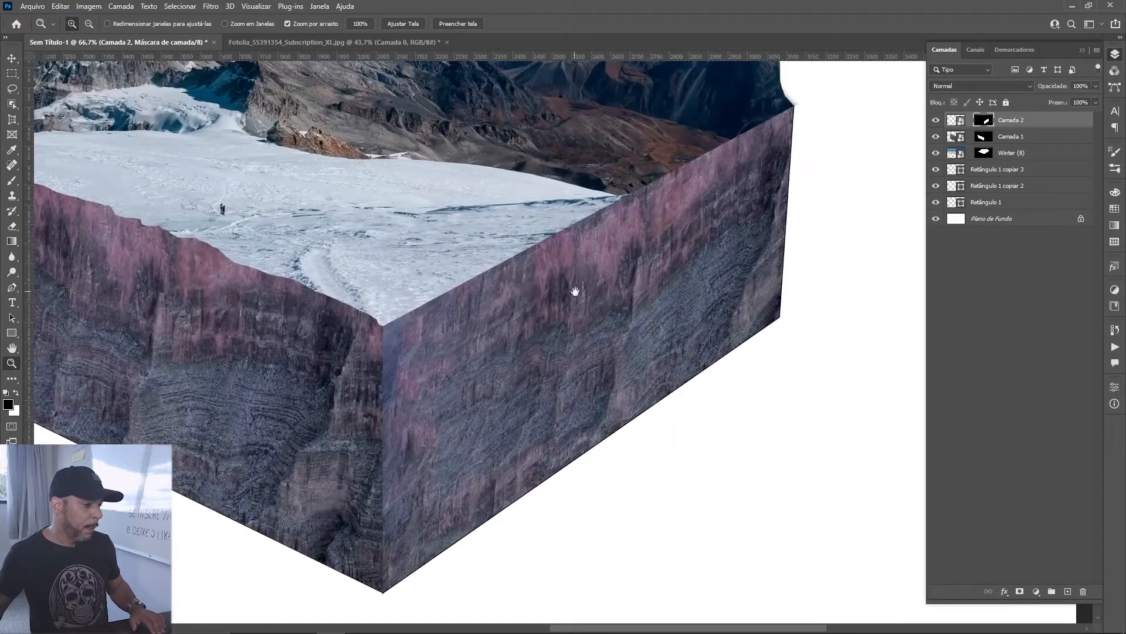
{"action": "left_click_drag", "start_coordinate": [574, 292], "coordinate": [502, 385]}
{"action": "key", "text": "l"}
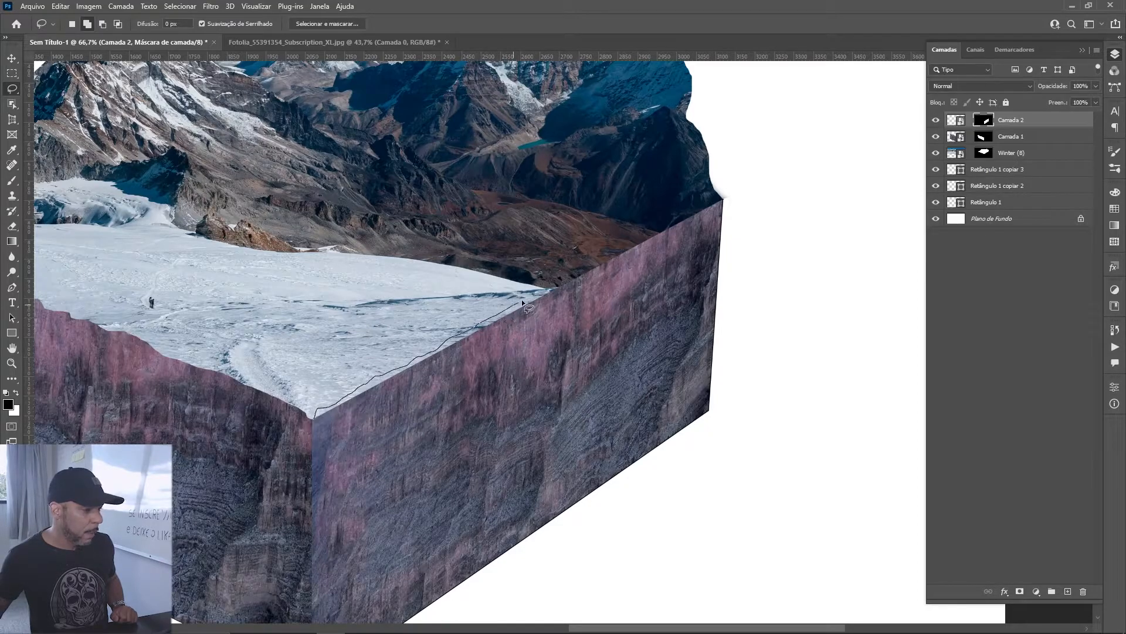
{"action": "left_click_drag", "start_coordinate": [546, 290], "coordinate": [584, 268]}
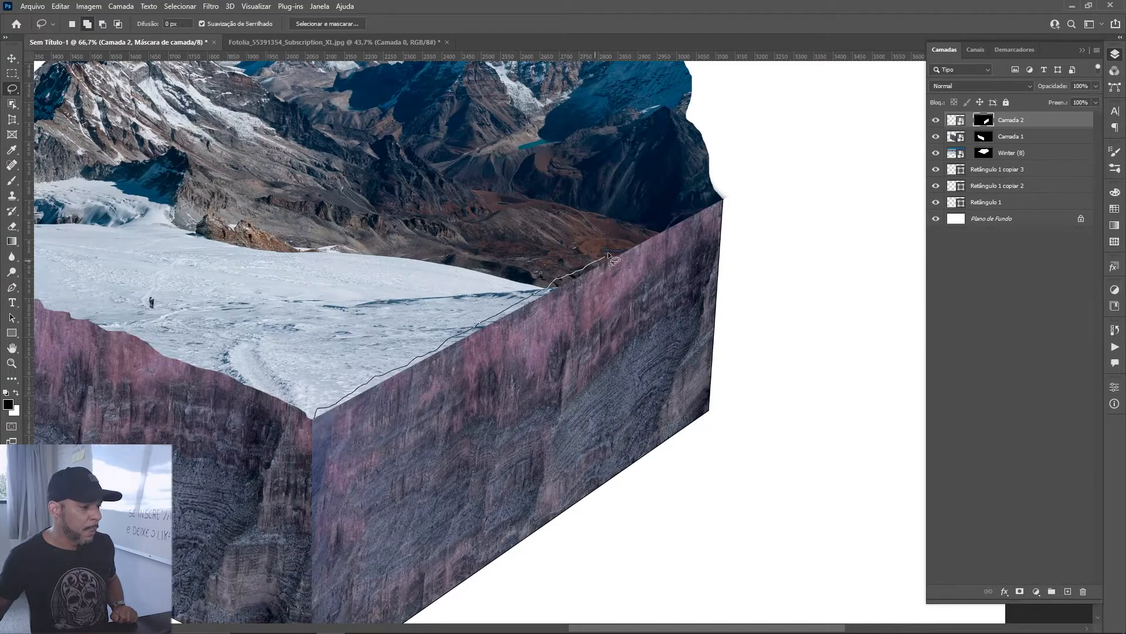
{"action": "mouse_move", "coordinate": [653, 227]}
{"action": "left_mouse_down"}
{"action": "mouse_move", "coordinate": [723, 203]}
{"action": "mouse_move", "coordinate": [492, 367]}
{"action": "mouse_move", "coordinate": [384, 410]}
{"action": "left_mouse_up"}
{"action": "left_click_drag", "start_coordinate": [319, 421], "coordinate": [314, 418]}
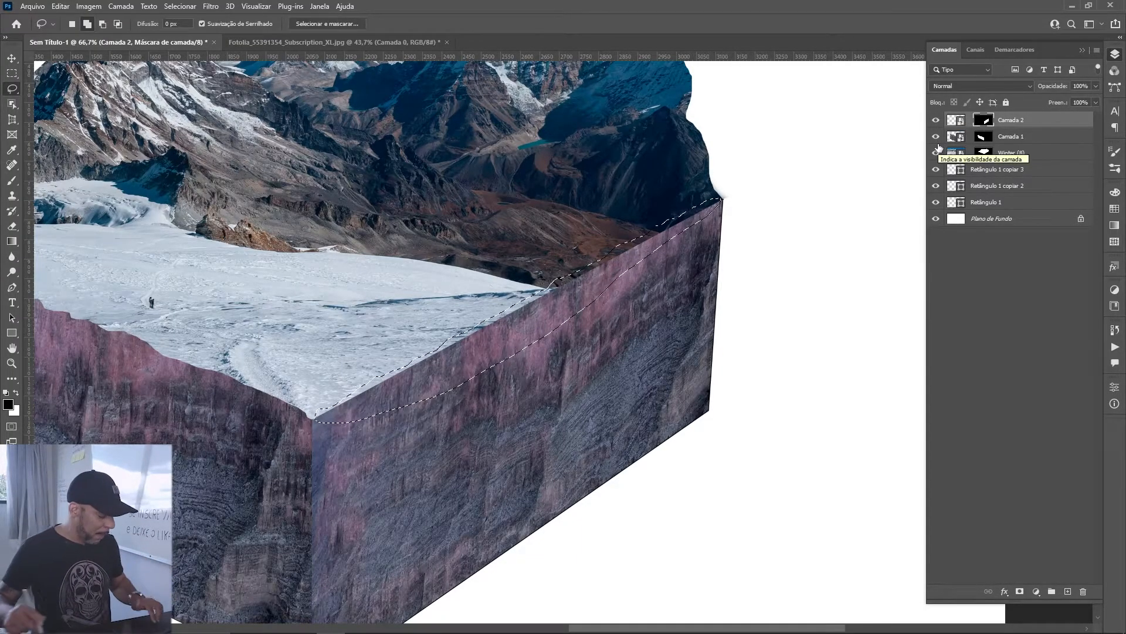
Fill the lassoed strip on Camada 2's mask with white to reveal a jagged rock rim, and deselect
{"action": "key", "text": "Delete"}
{"action": "key", "text": "x"}
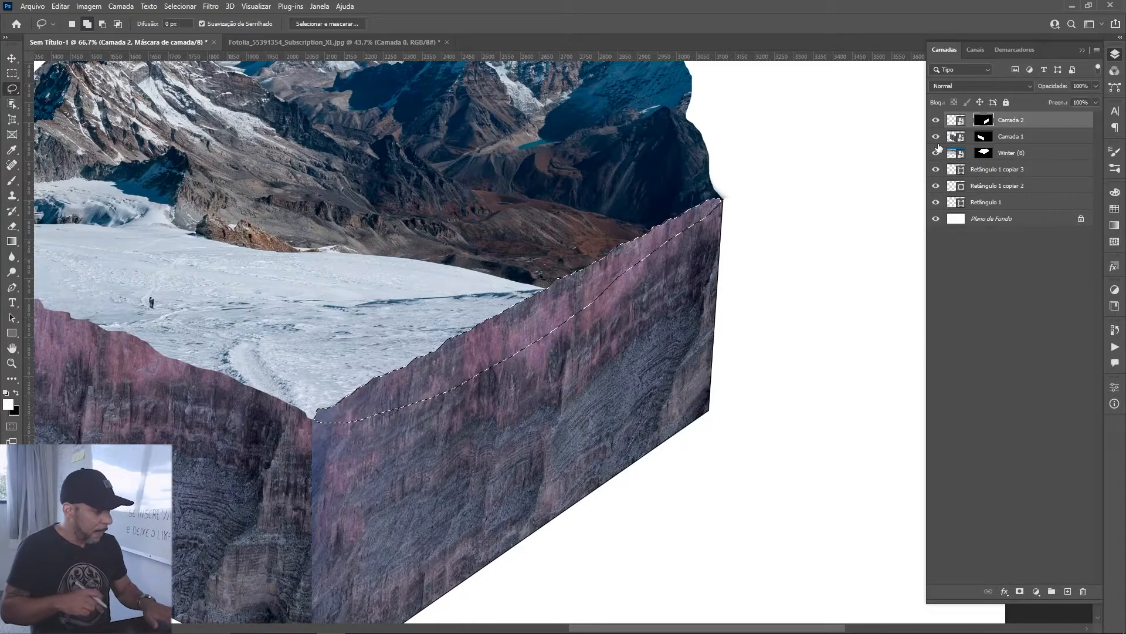
{"action": "key", "text": "ctrl+d"}
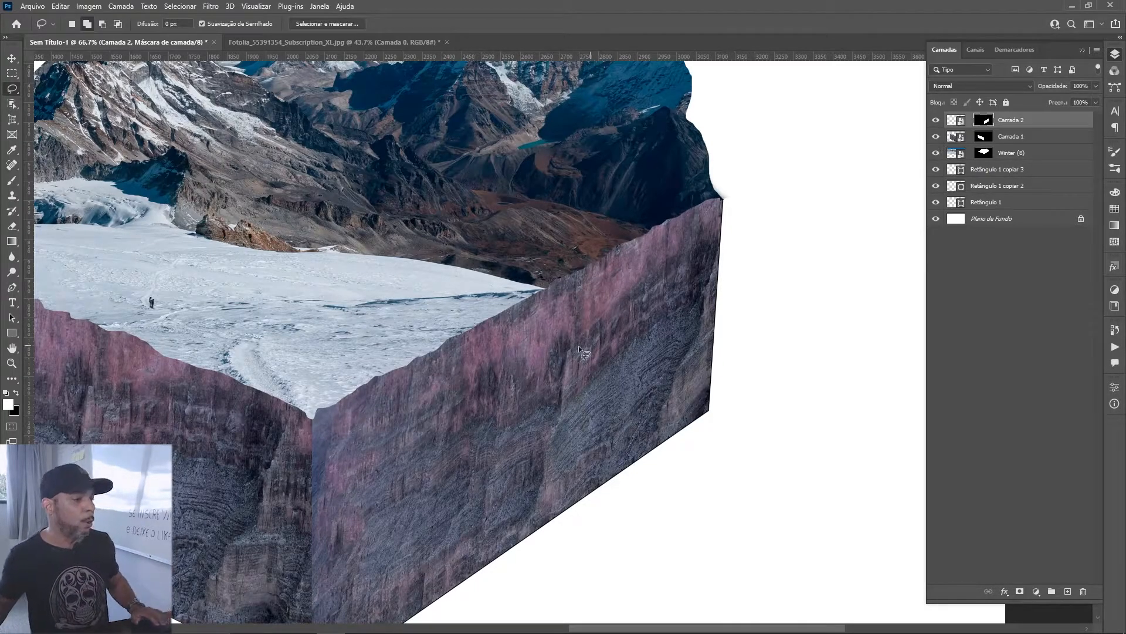
{"action": "left_click_drag", "start_coordinate": [274, 338], "coordinate": [489, 322]}
{"action": "key", "text": "ctrl+minus"}
{"action": "key", "text": "ctrl+minus"}
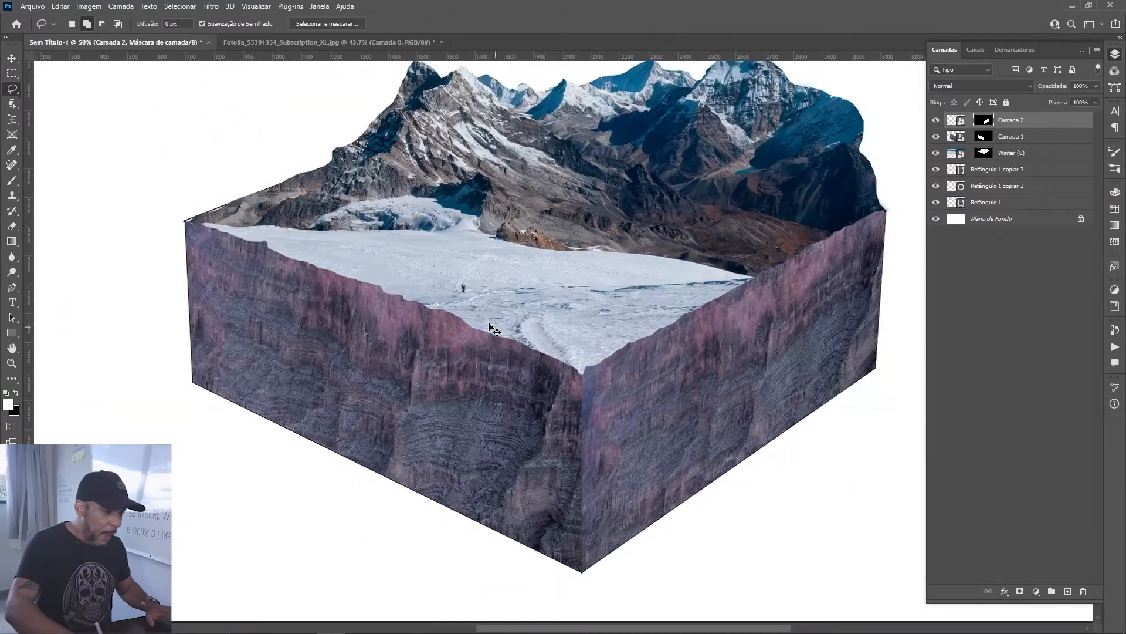
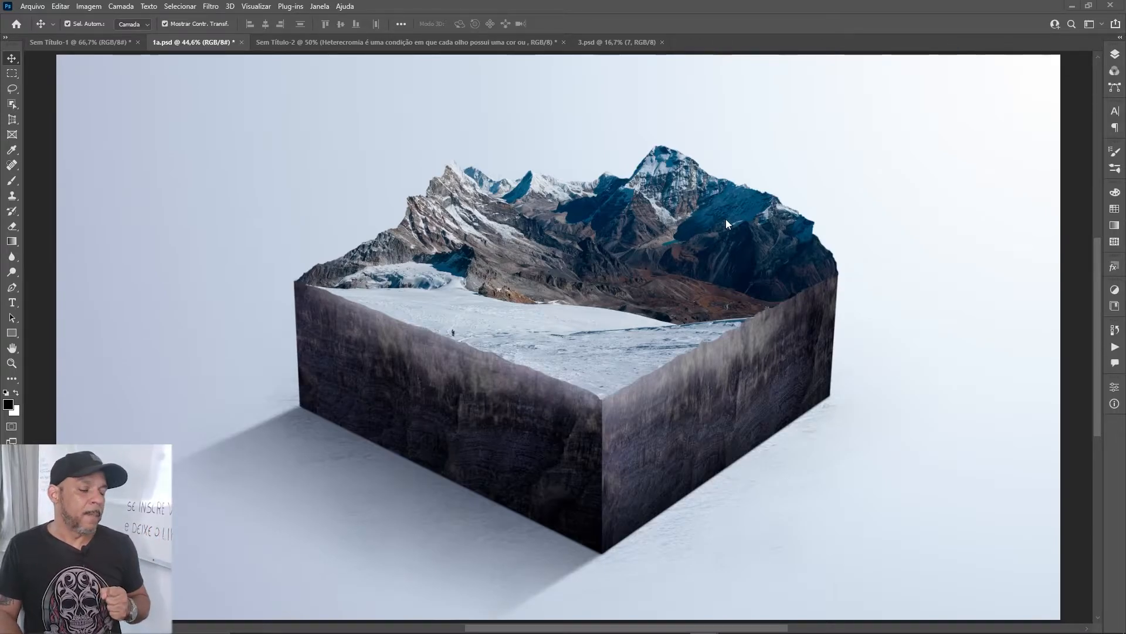
In ta.psd, examine the contact shadows under the block by toggling the visibility of Camada 13 and Camada 14
{"action": "left_click", "coordinate": [1114, 55]}
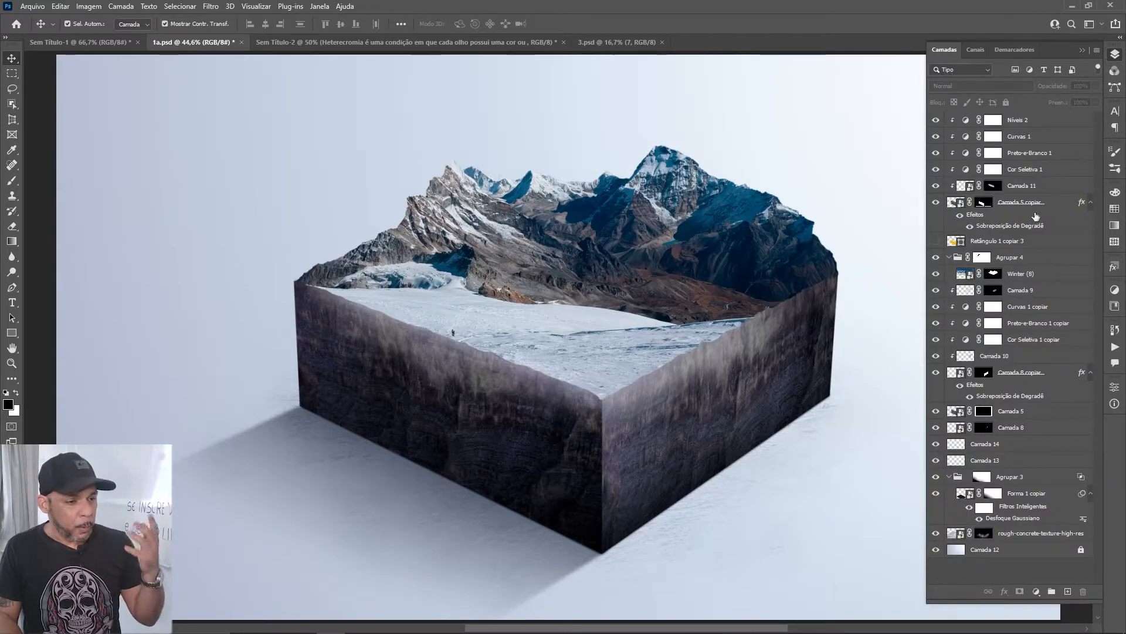
{"action": "scroll", "coordinate": [890, 460], "scroll_direction": "down", "scroll_amount": 2}
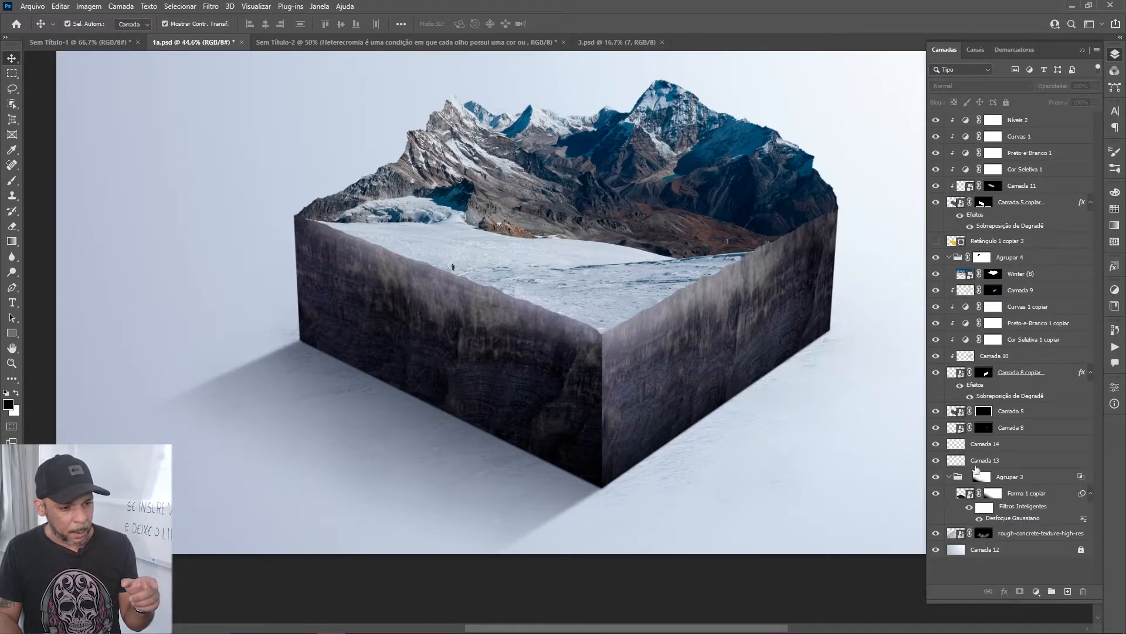
{"action": "left_click", "coordinate": [936, 462]}
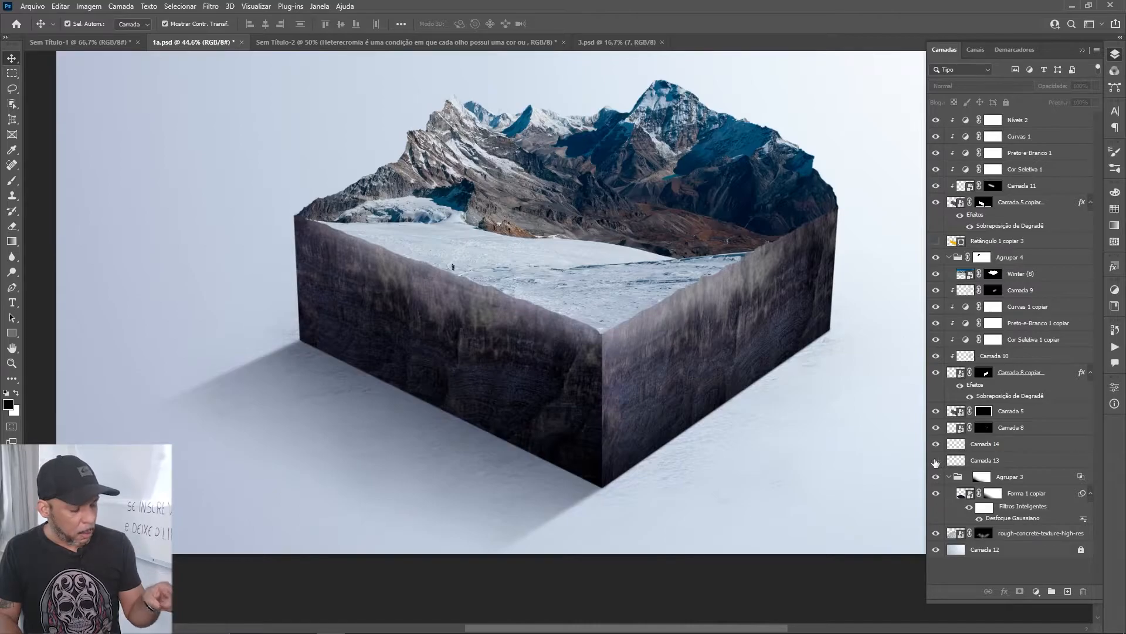
{"action": "key", "text": "z"}
{"action": "left_click_drag", "start_coordinate": [571, 459], "coordinate": [624, 503]}
{"action": "left_click", "coordinate": [936, 460]}
{"action": "left_click", "coordinate": [936, 460]}
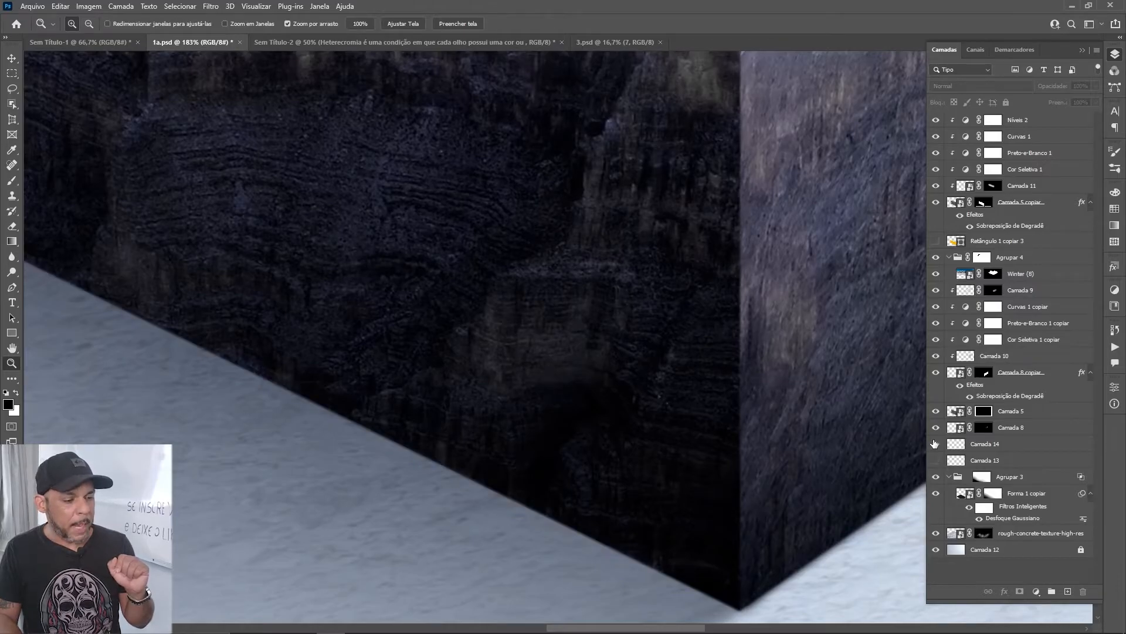
{"action": "left_click", "coordinate": [936, 443]}
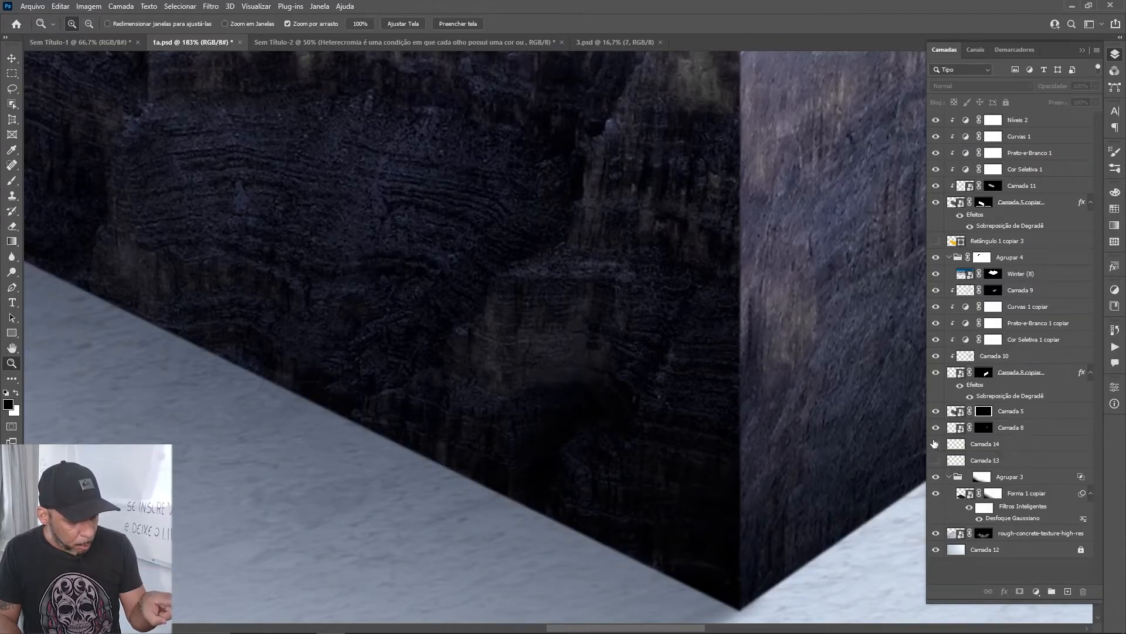
{"action": "left_click", "coordinate": [935, 444]}
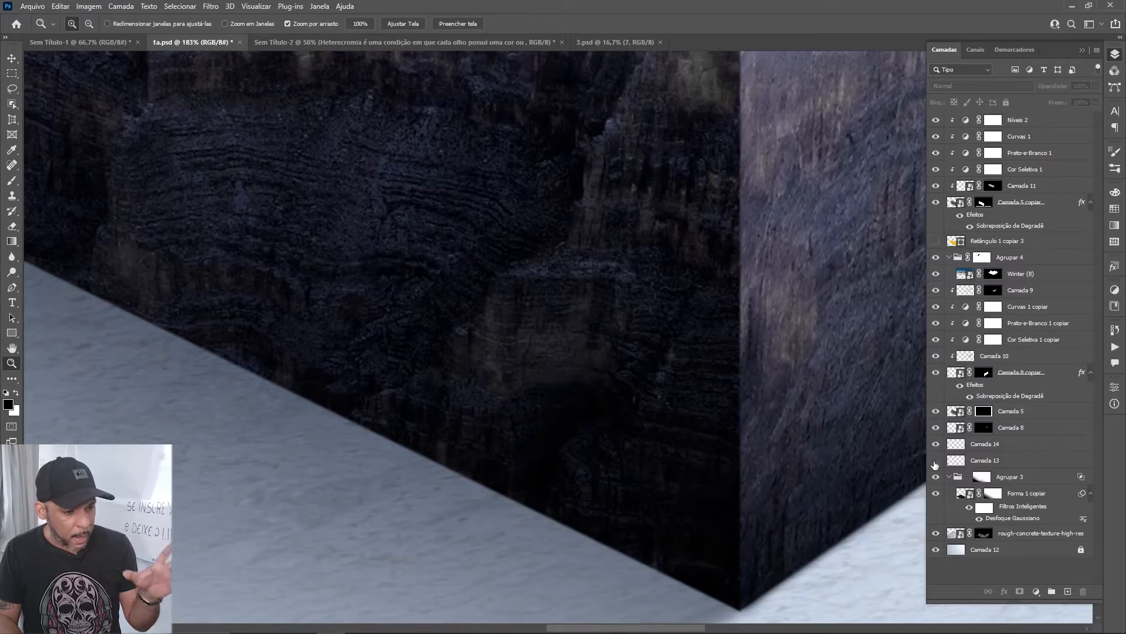
{"action": "left_click", "coordinate": [936, 462]}
{"action": "key", "text": "ctrl+1"}
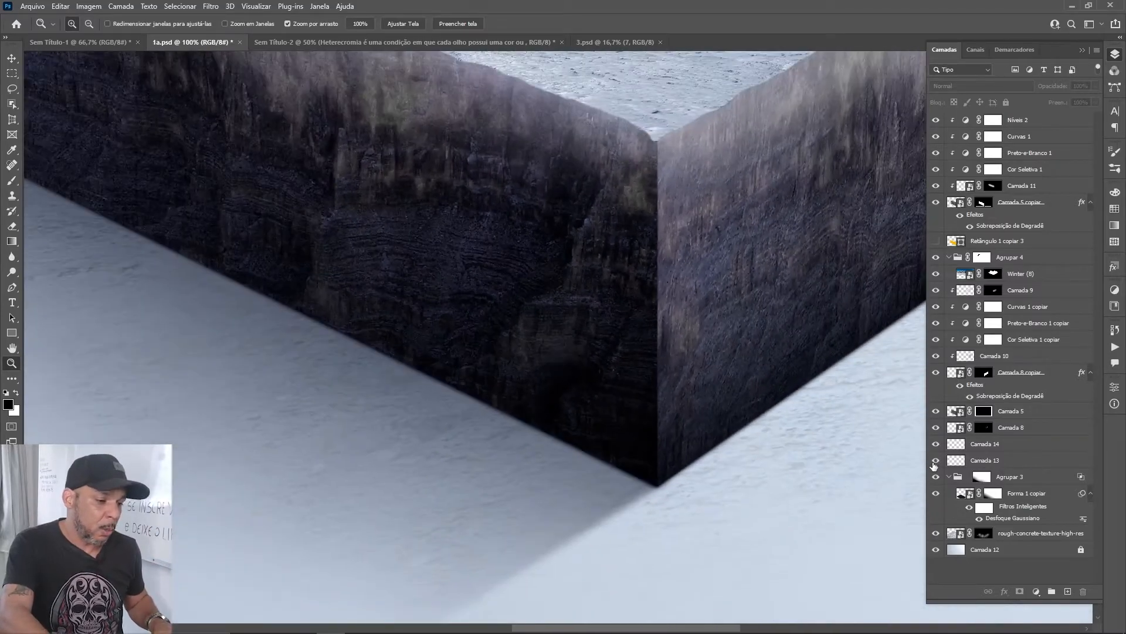
{"action": "key", "text": "ctrl+0"}
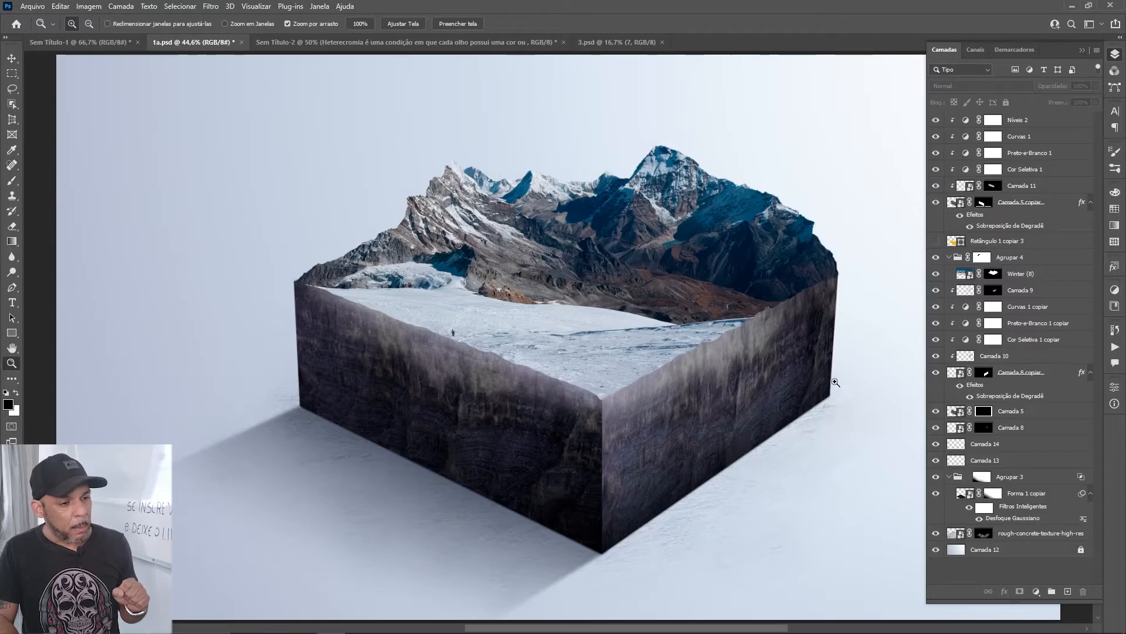
Inspect the Sobreposição de Degradê effect and gradient of Camada 8 copiar, and compare Camada 5 copiar with and without its overlay
{"action": "left_click", "coordinate": [970, 397]}
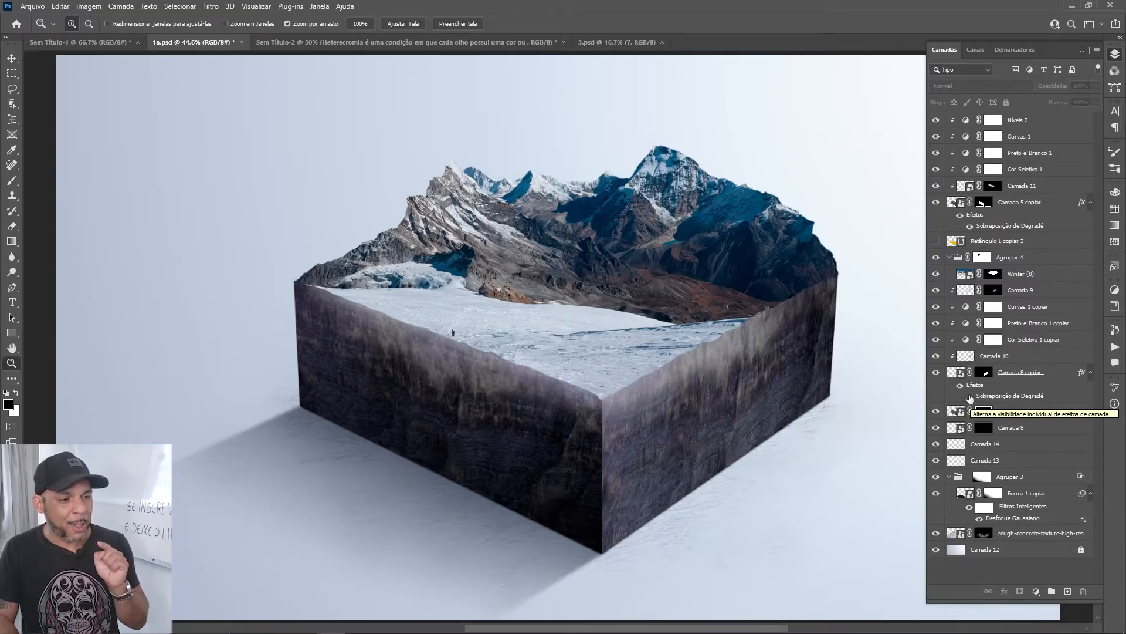
{"action": "left_click", "coordinate": [970, 397]}
{"action": "left_click", "coordinate": [993, 401]}
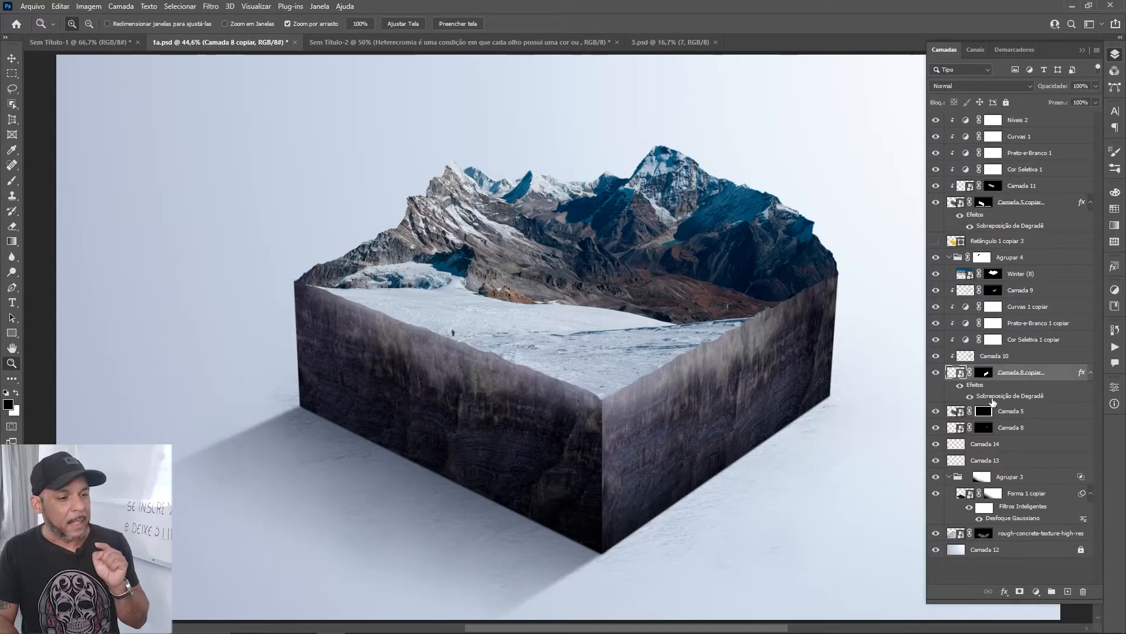
{"action": "double_click", "coordinate": [992, 398]}
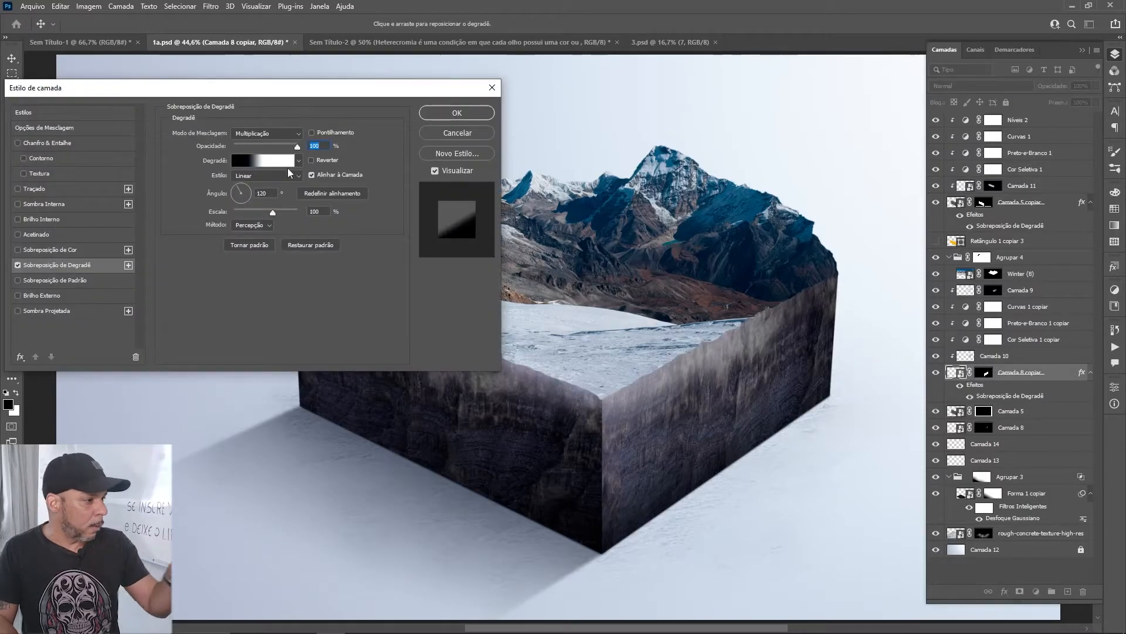
{"action": "left_click", "coordinate": [272, 160]}
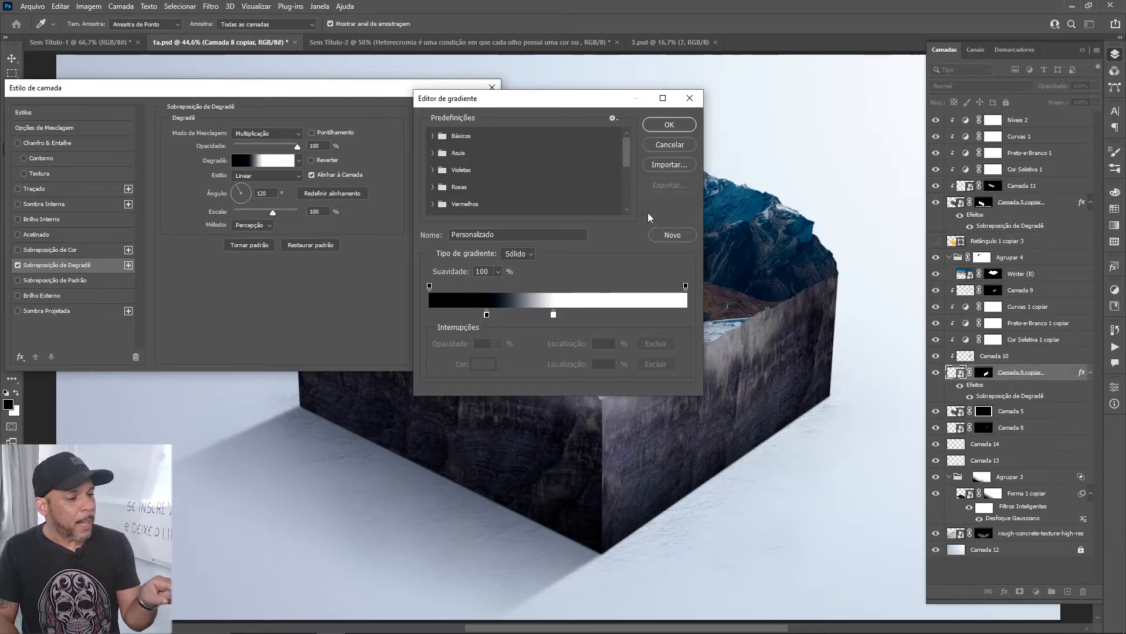
{"action": "left_click", "coordinate": [669, 144]}
{"action": "left_click", "coordinate": [449, 111]}
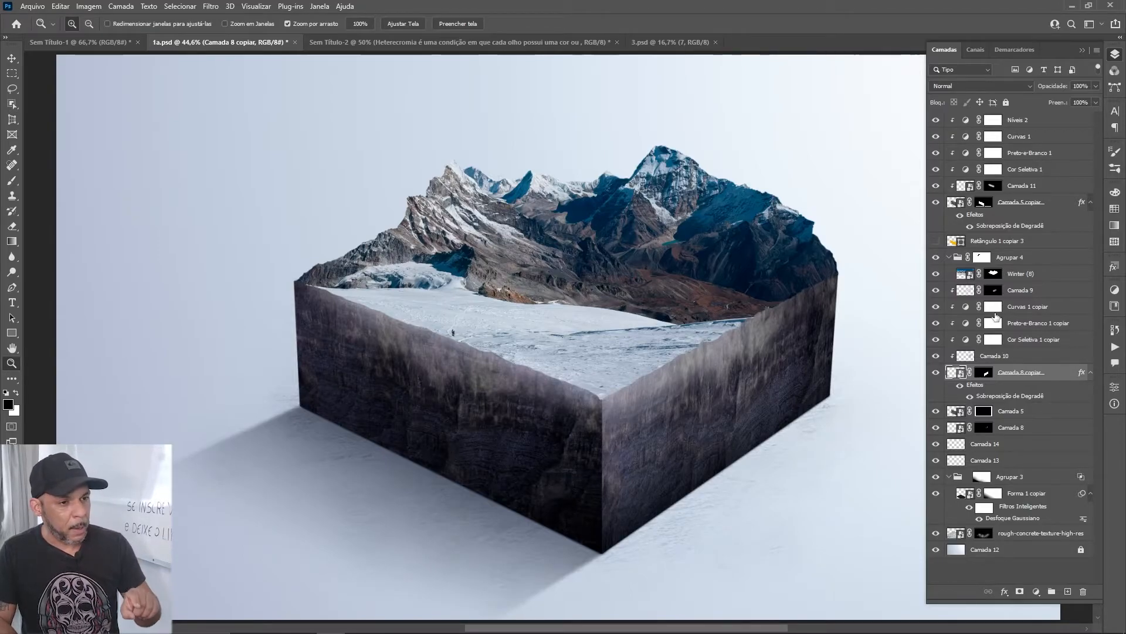
{"action": "left_click", "coordinate": [971, 227]}
{"action": "left_click", "coordinate": [971, 227]}
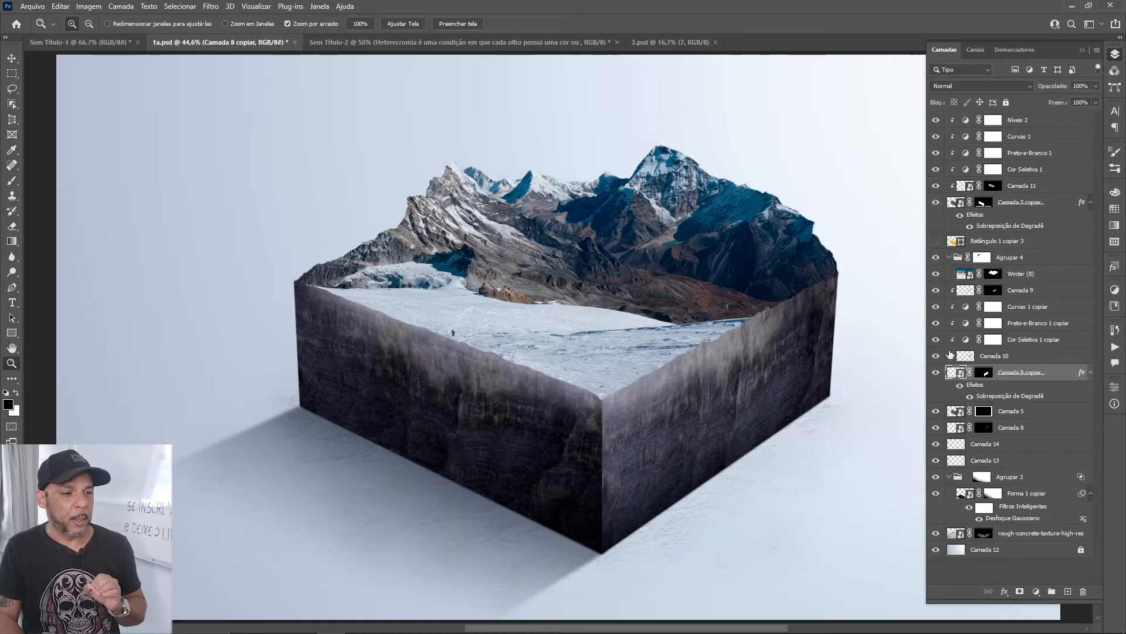
Compare the right face's rim with Camada 9 hidden and shown, and select that layer's mask
{"action": "left_click", "coordinate": [936, 291]}
{"action": "left_click", "coordinate": [936, 291]}
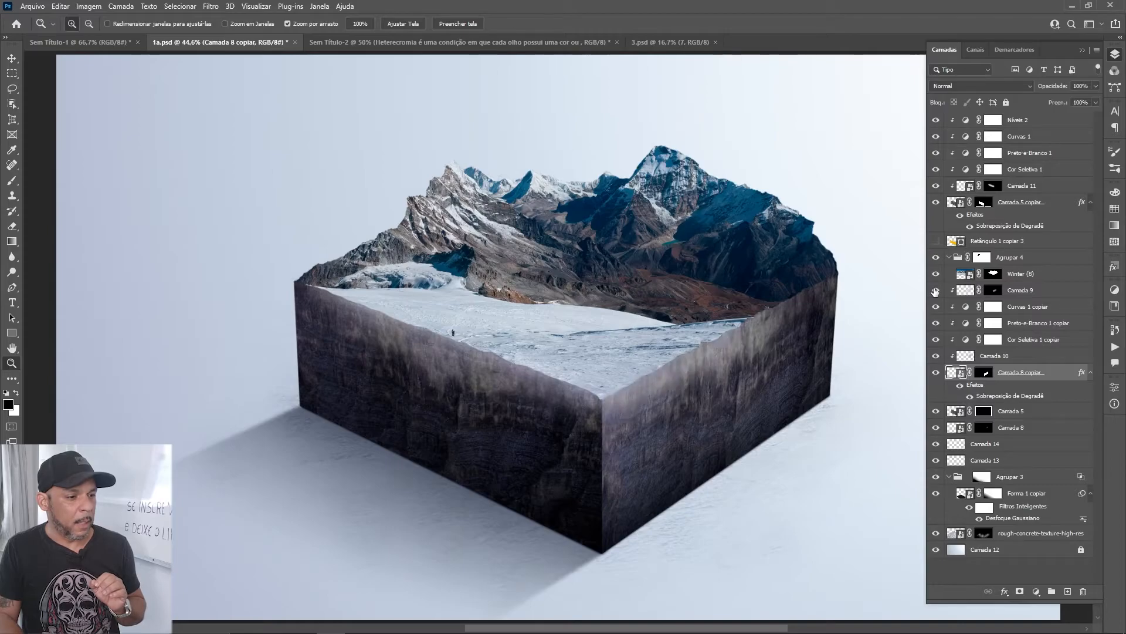
{"action": "left_click", "coordinate": [935, 291]}
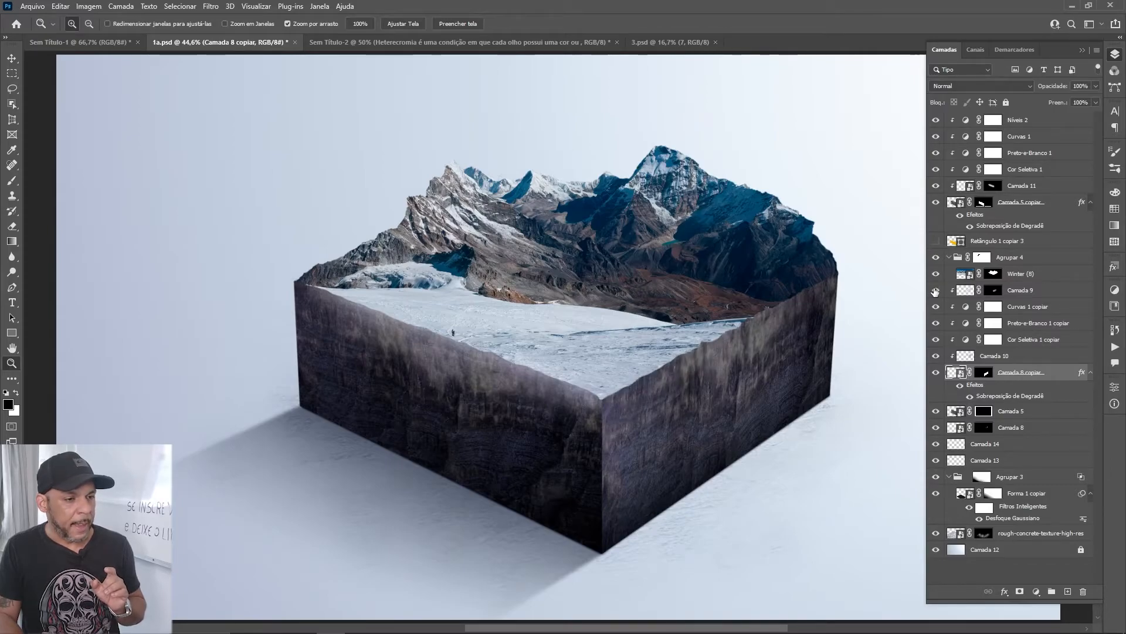
{"action": "left_click", "coordinate": [935, 290]}
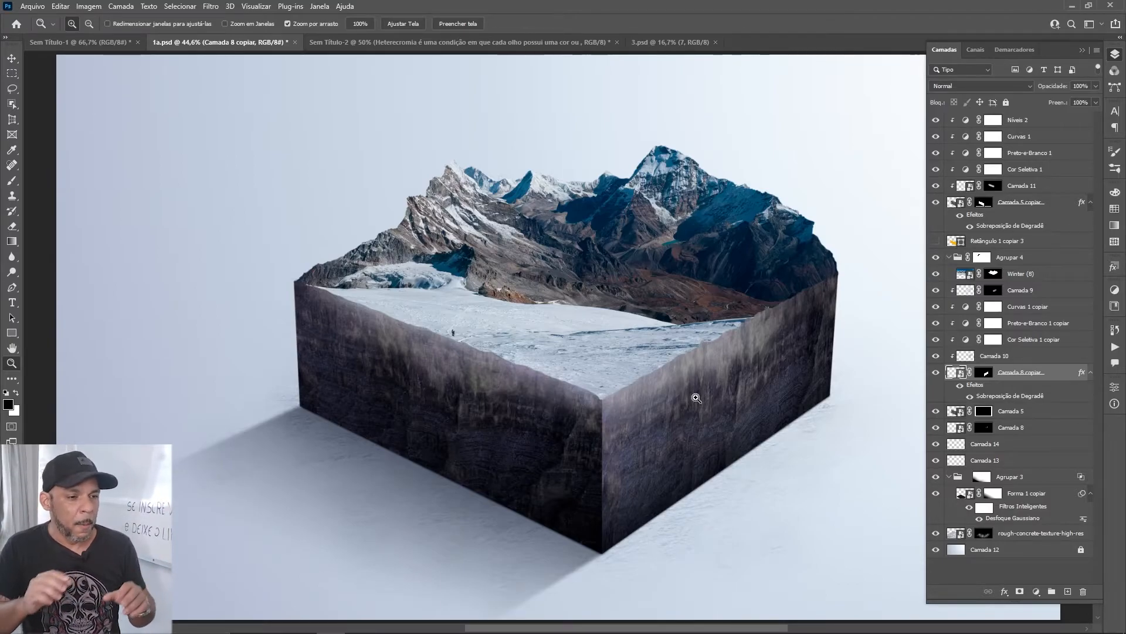
{"action": "left_click", "coordinate": [998, 293]}
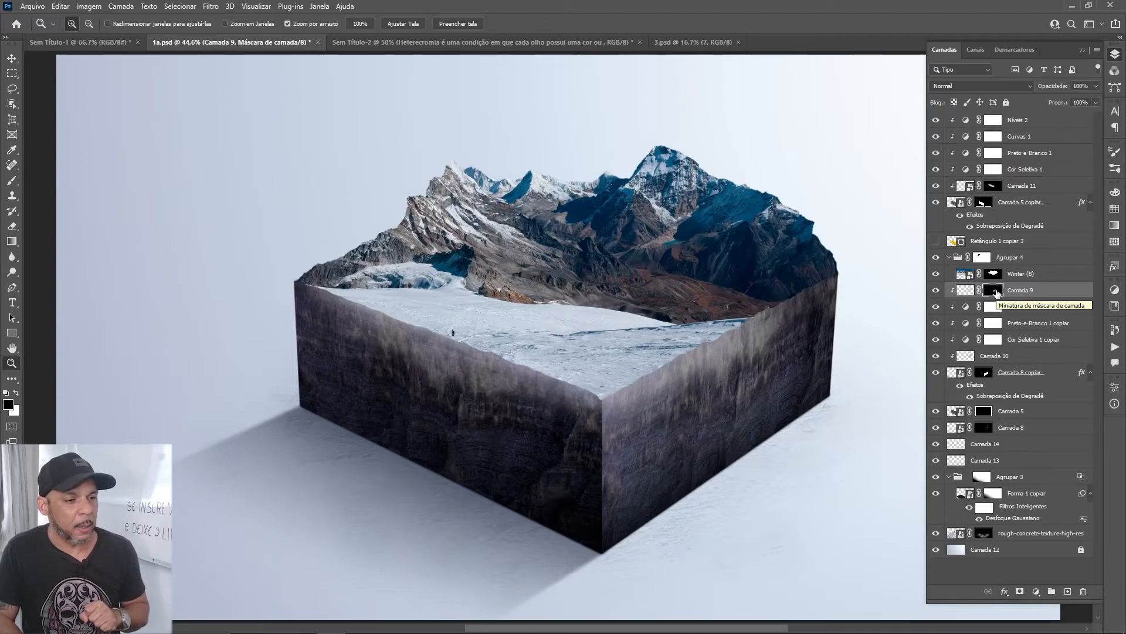
Select Camada 11 on the block's left face and compare the rock with that layer hidden and shown
{"action": "key", "text": "v"}
{"action": "left_click", "coordinate": [456, 359]}
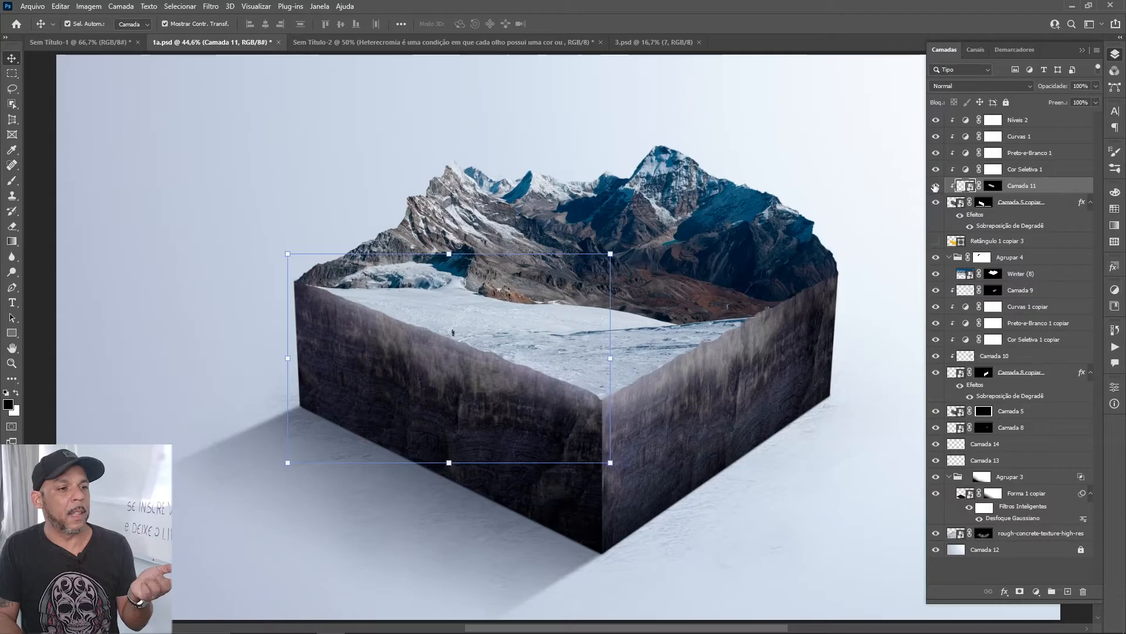
{"action": "left_click", "coordinate": [936, 186]}
{"action": "left_click", "coordinate": [937, 187]}
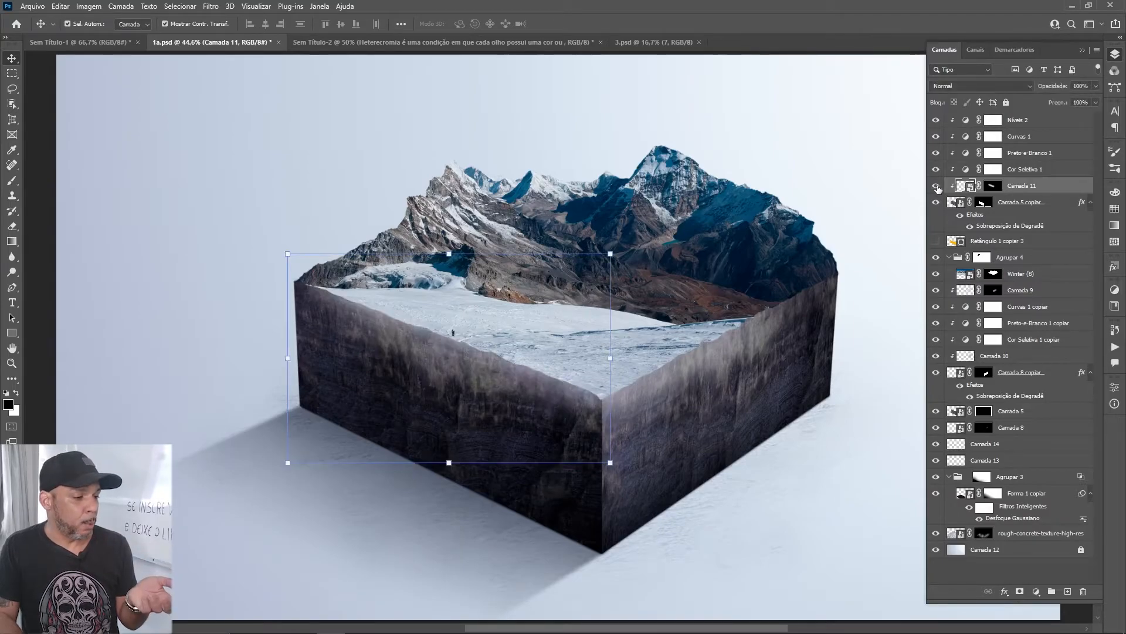
{"action": "left_click", "coordinate": [936, 187]}
{"action": "left_click", "coordinate": [937, 187]}
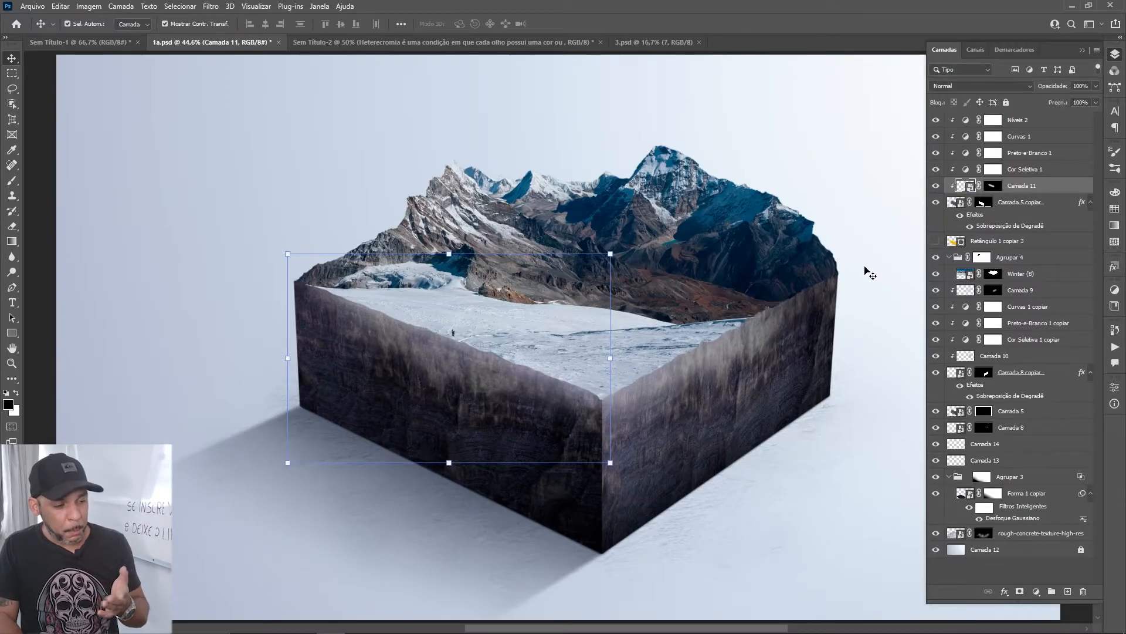
Select Camada 10 and compare the far end of the right face up close with that shading hidden and shown
{"action": "left_click", "coordinate": [819, 328]}
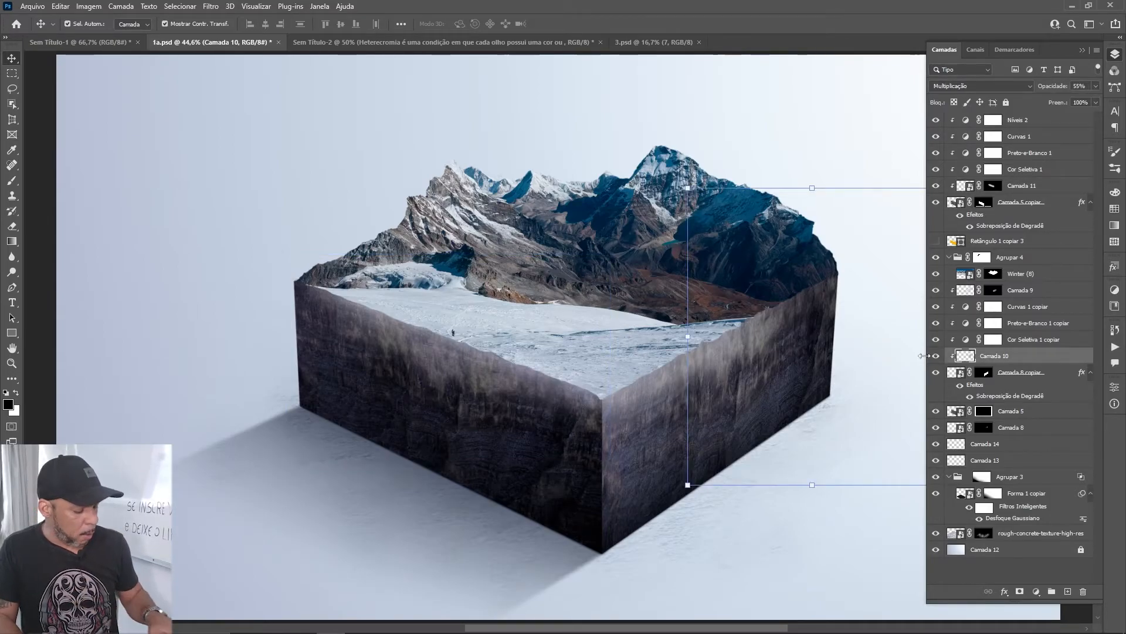
{"action": "key", "text": "z"}
{"action": "left_click", "coordinate": [830, 351]}
{"action": "left_click", "coordinate": [831, 351]}
{"action": "left_click_drag", "start_coordinate": [830, 351], "coordinate": [689, 328]}
{"action": "left_click", "coordinate": [937, 356]}
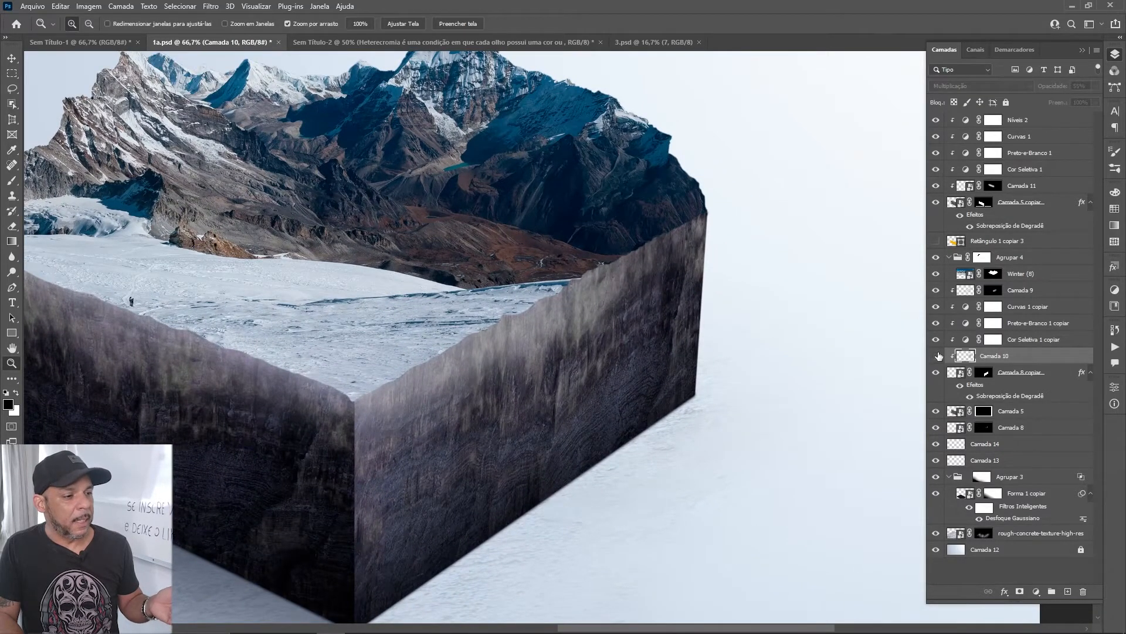
{"action": "left_click", "coordinate": [937, 355]}
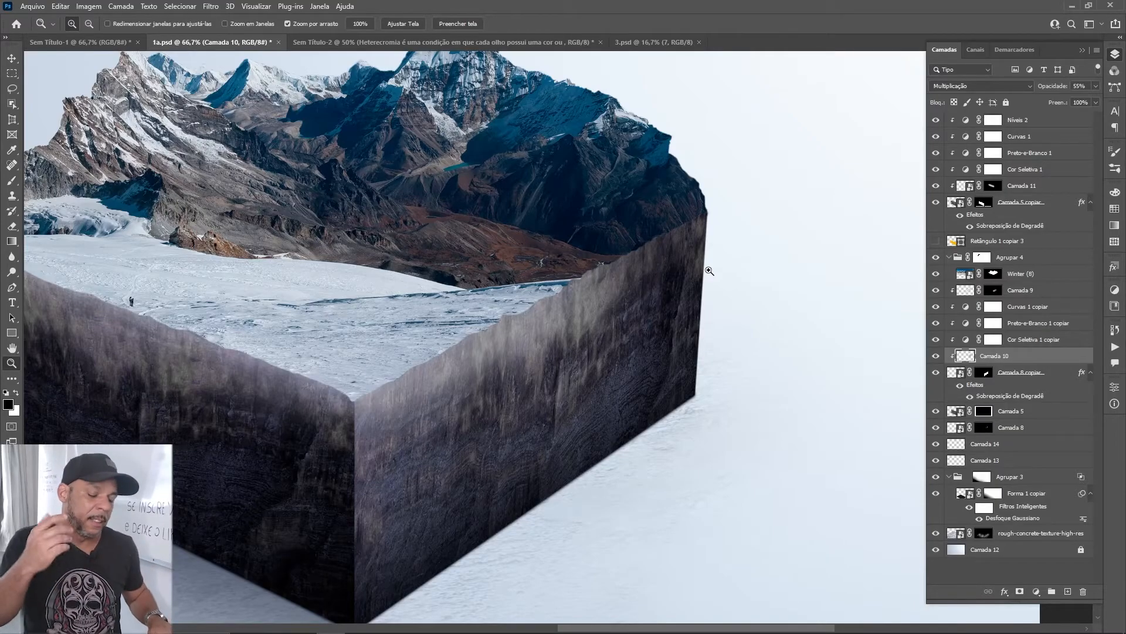
Examine the ground below the block's front corner up close, and compare the floor with the rough-concrete-texture layer hidden and shown
{"action": "key", "text": "ctrl+minus"}
{"action": "key", "text": "ctrl+minus"}
{"action": "left_click_drag", "start_coordinate": [552, 364], "coordinate": [649, 344]}
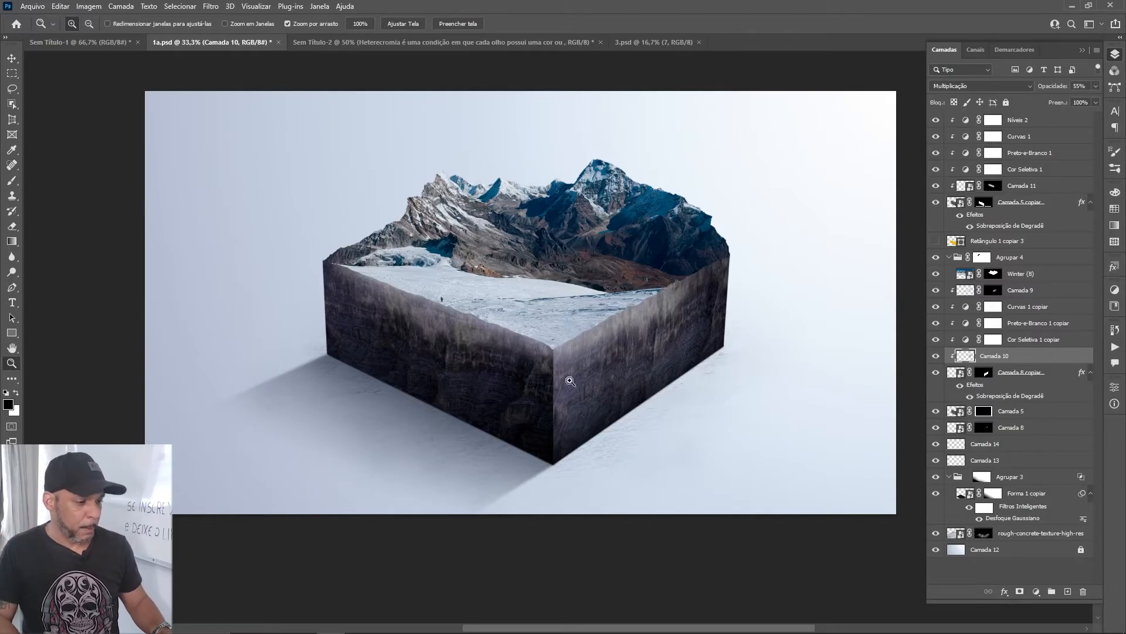
{"action": "left_click_drag", "start_coordinate": [480, 451], "coordinate": [535, 466]}
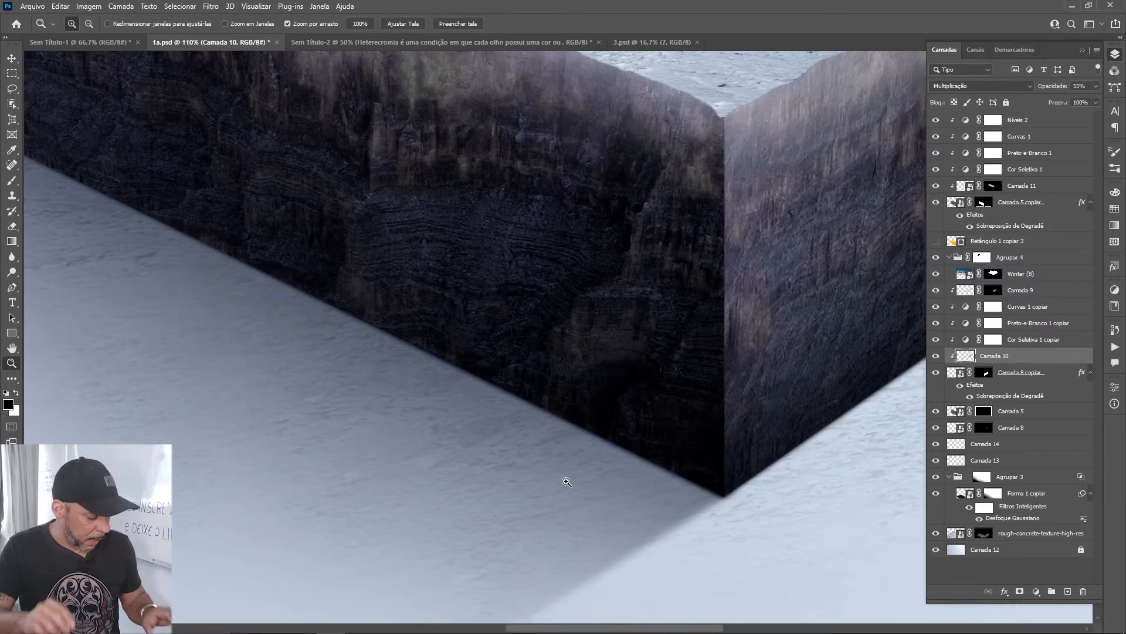
{"action": "key", "text": "ctrl+0"}
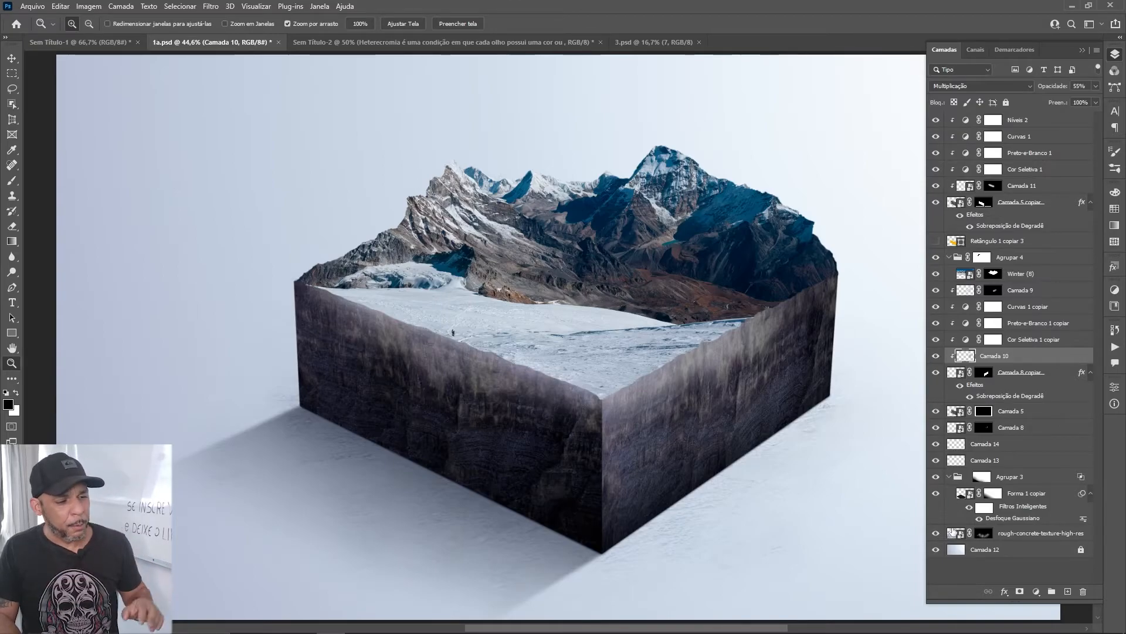
{"action": "left_click", "coordinate": [936, 533]}
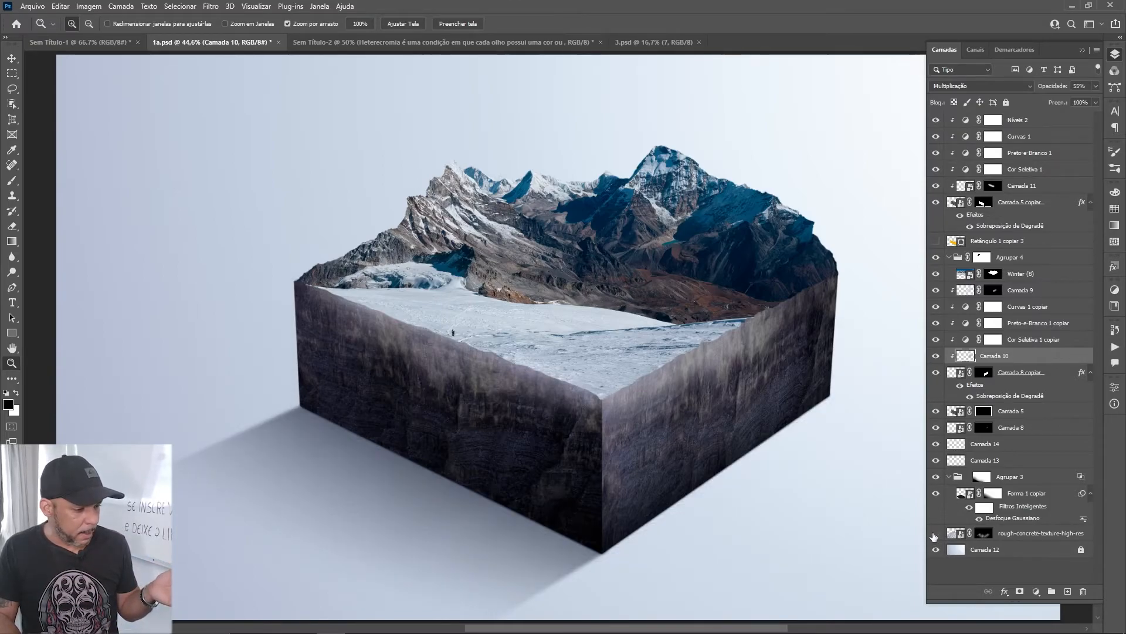
{"action": "left_click", "coordinate": [936, 533]}
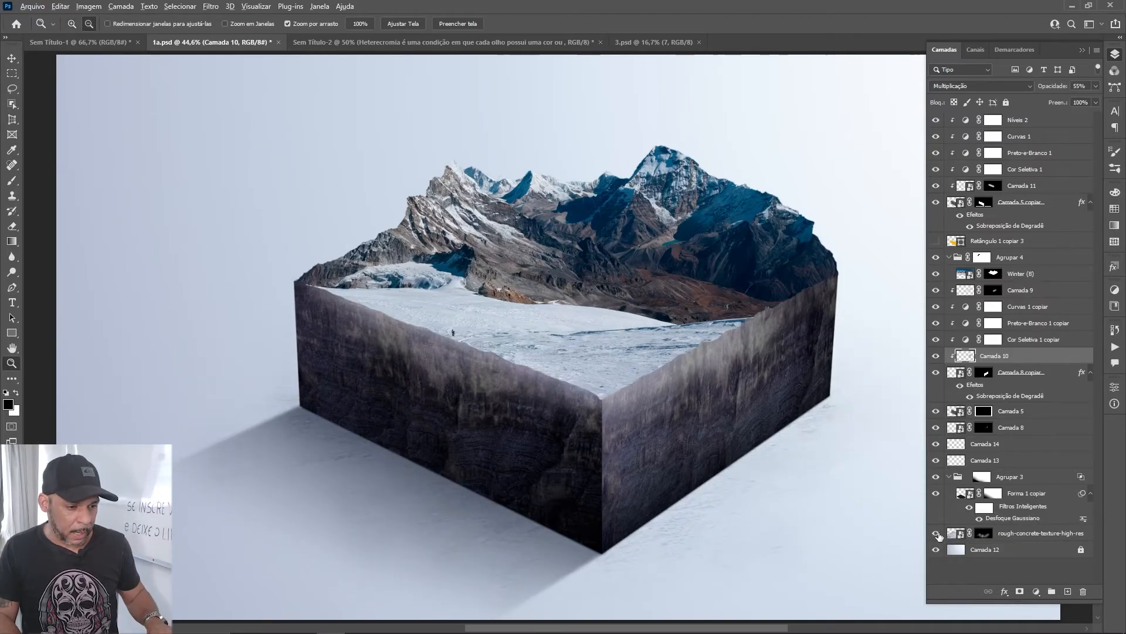
Isolate the rough-concrete-texture layer, view it with its mask disabled and enabled, and show all the other layers again
{"action": "left_click", "coordinate": [935, 533], "text": "alt"}
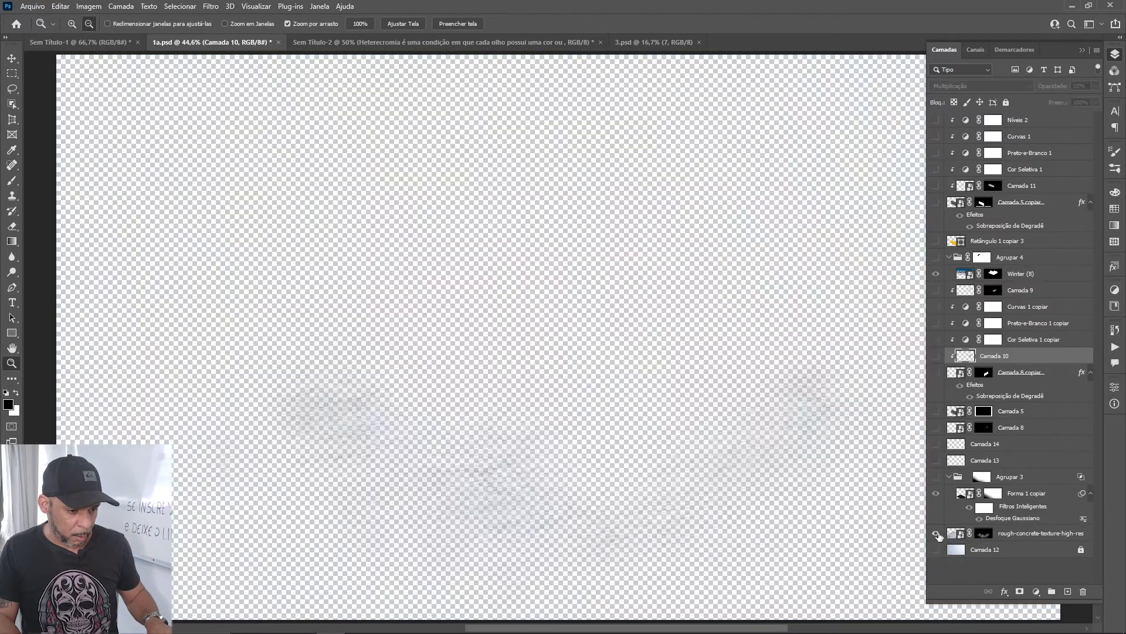
{"action": "left_click", "coordinate": [981, 533], "text": "shift"}
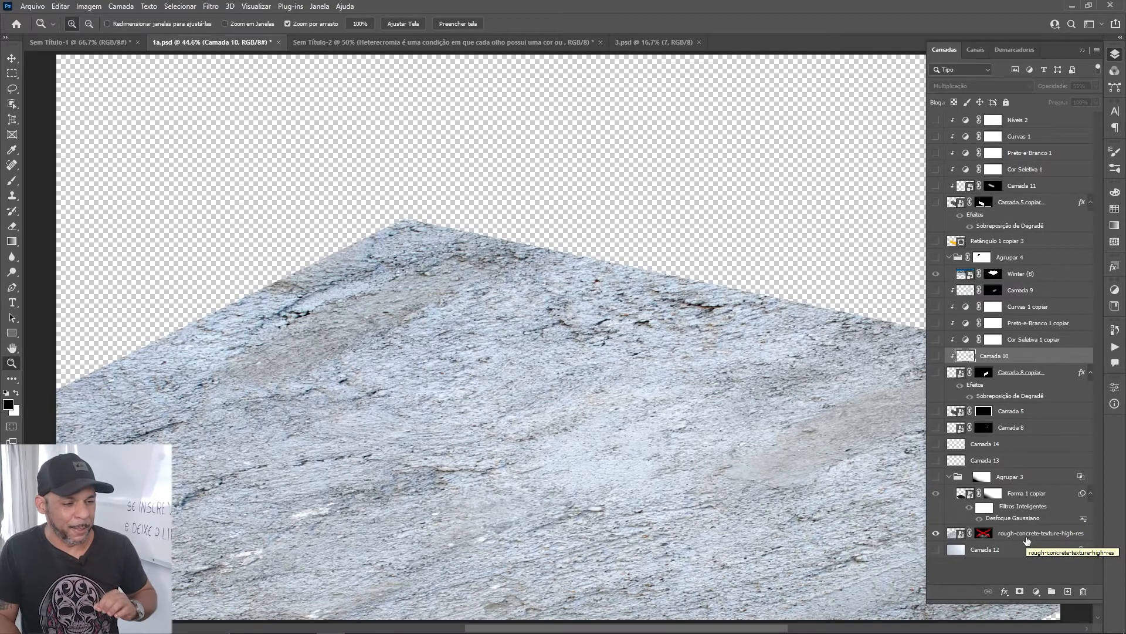
{"action": "left_click", "coordinate": [983, 536], "text": "shift"}
{"action": "left_click", "coordinate": [936, 532], "text": "alt"}
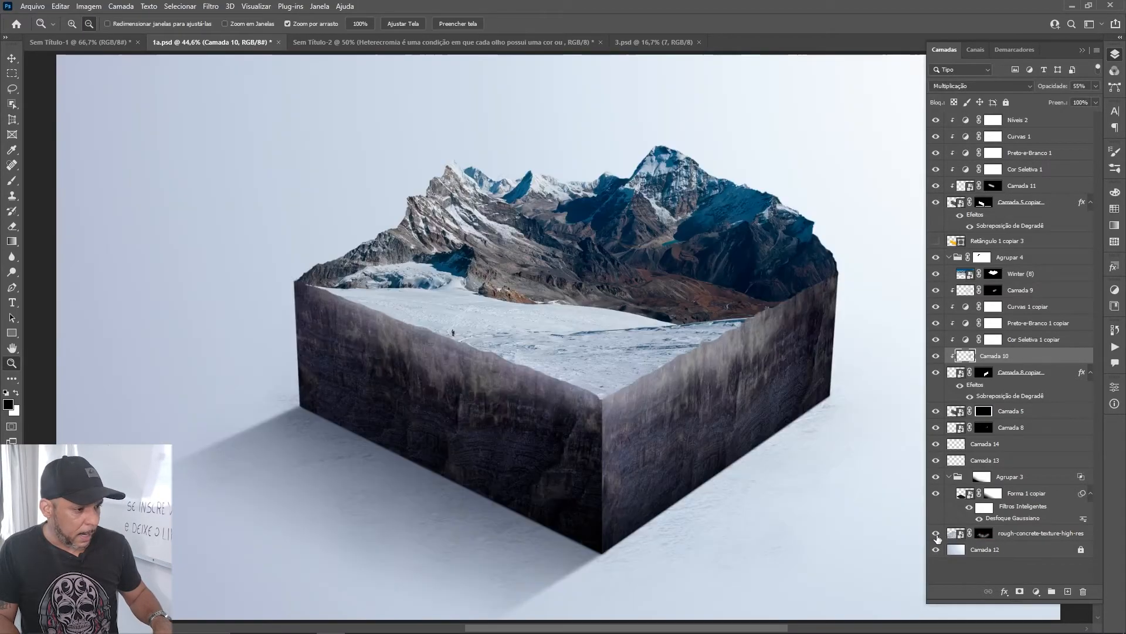